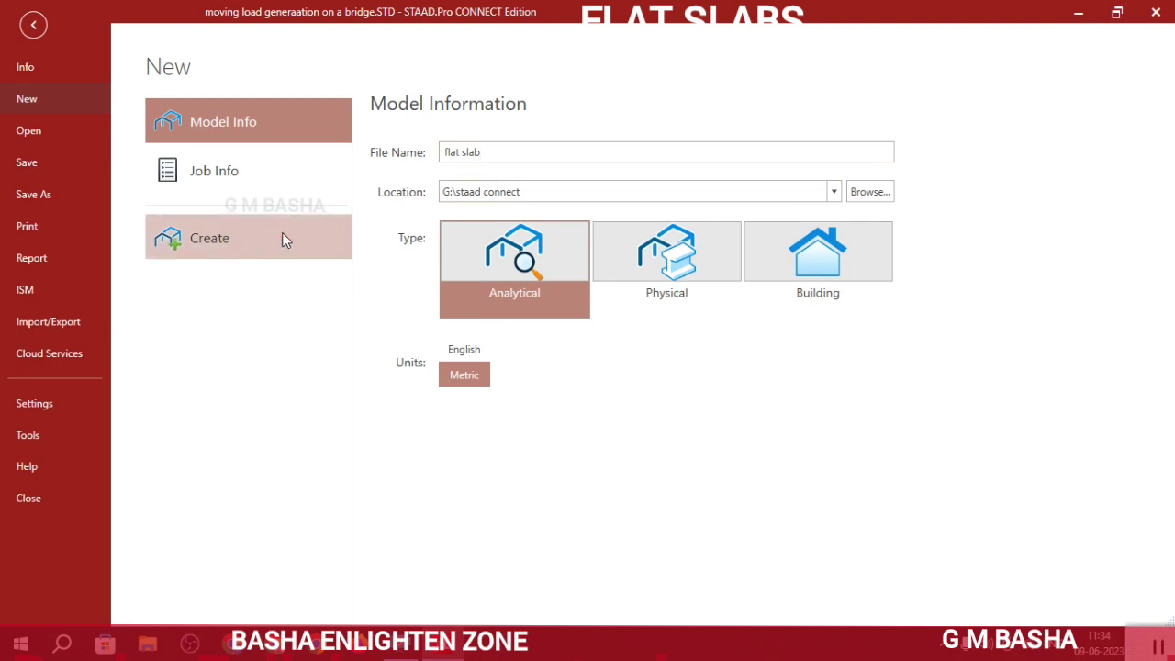
# Create the metric analytical model "flat slab" and set its default linear snap grid to the X-Z plane
pyautogui.click(251, 241)
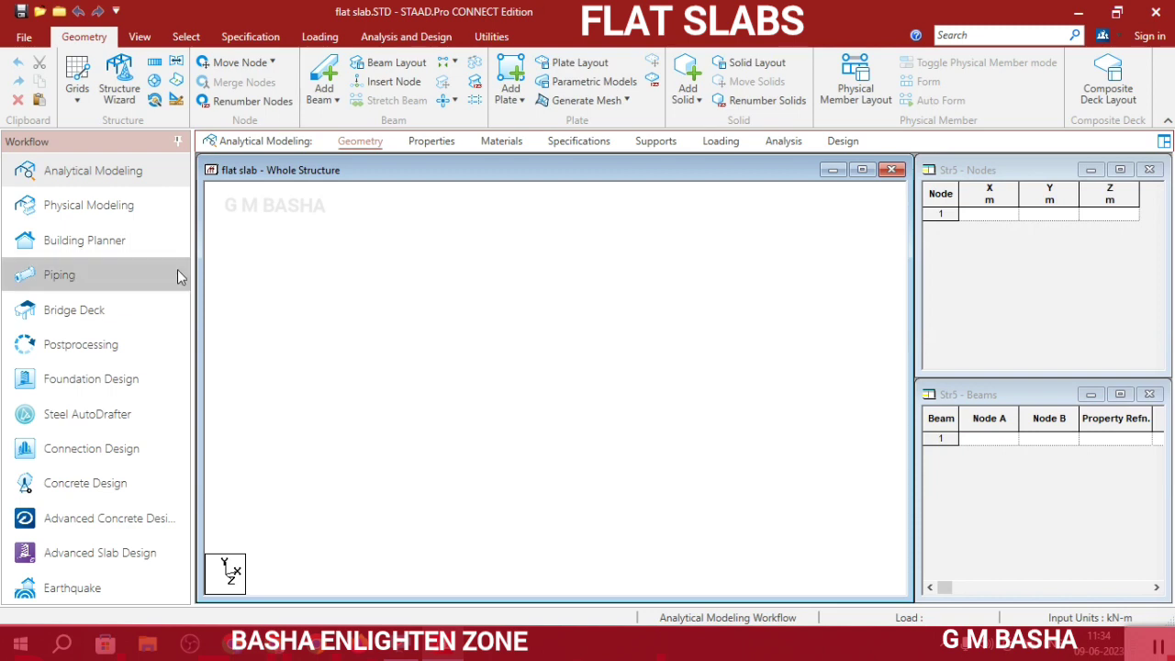
pyautogui.click(76, 92)
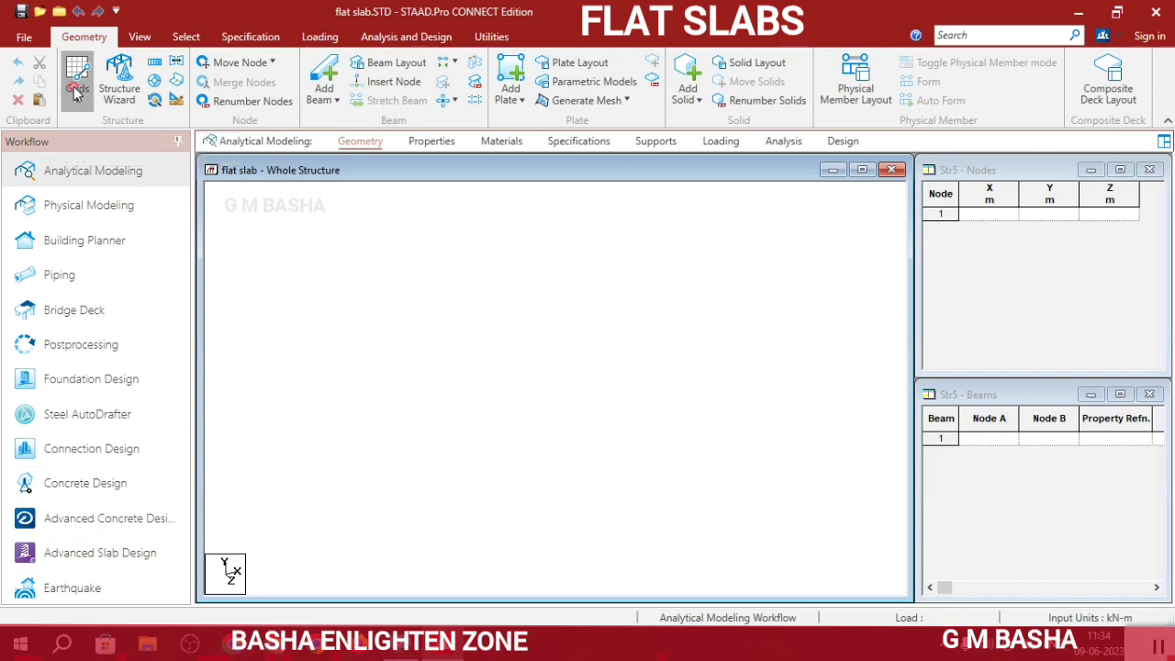
pyautogui.click(76, 91)
pyautogui.click(101, 126)
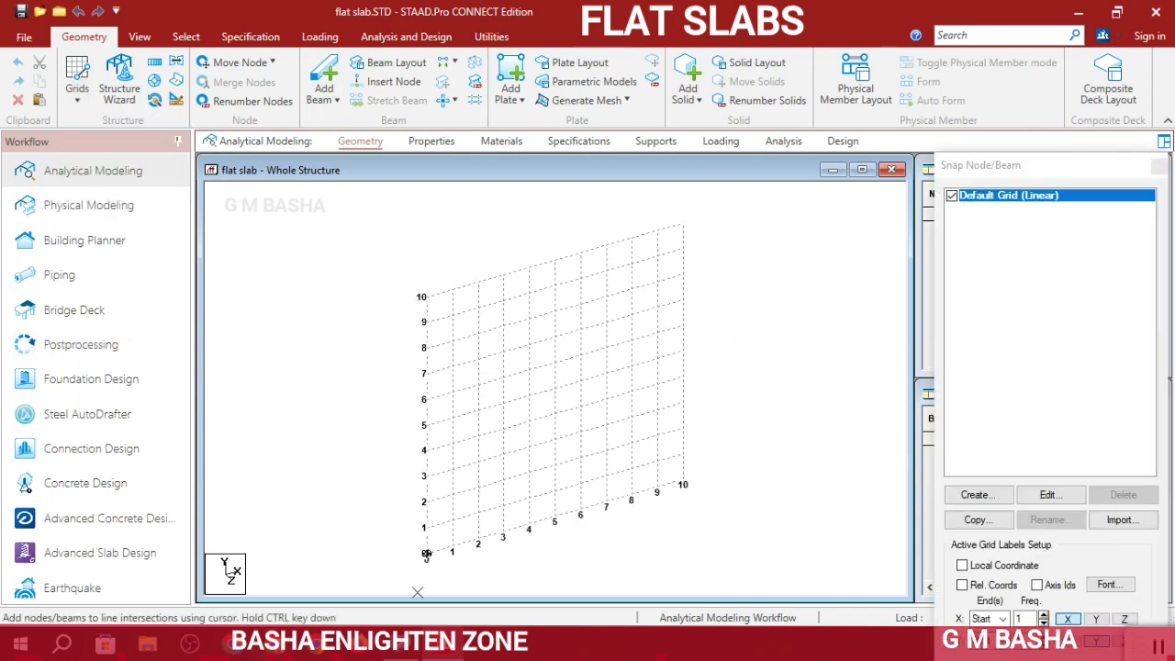
pyautogui.click(1051, 497)
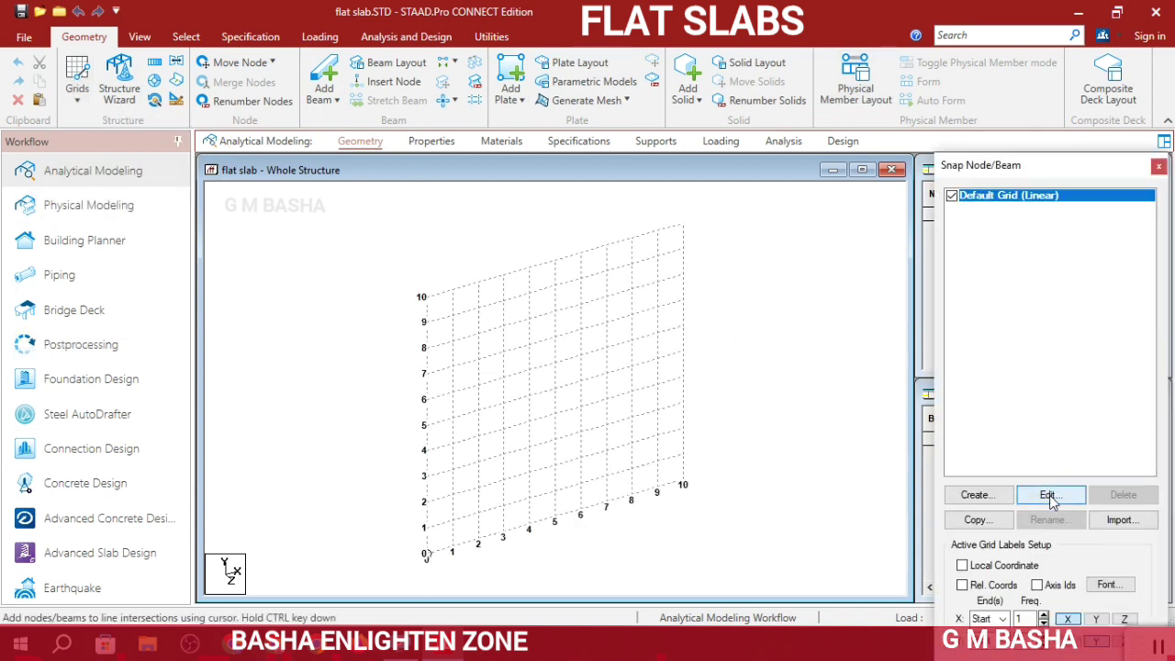
pyautogui.click(694, 295)
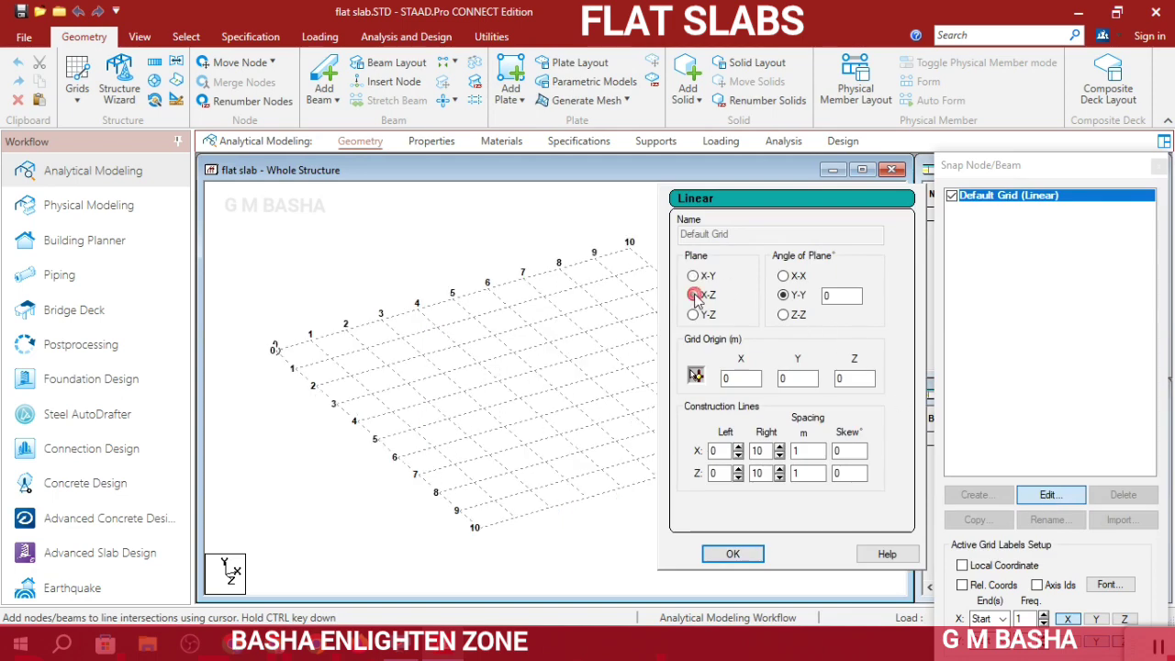
pyautogui.click(731, 554)
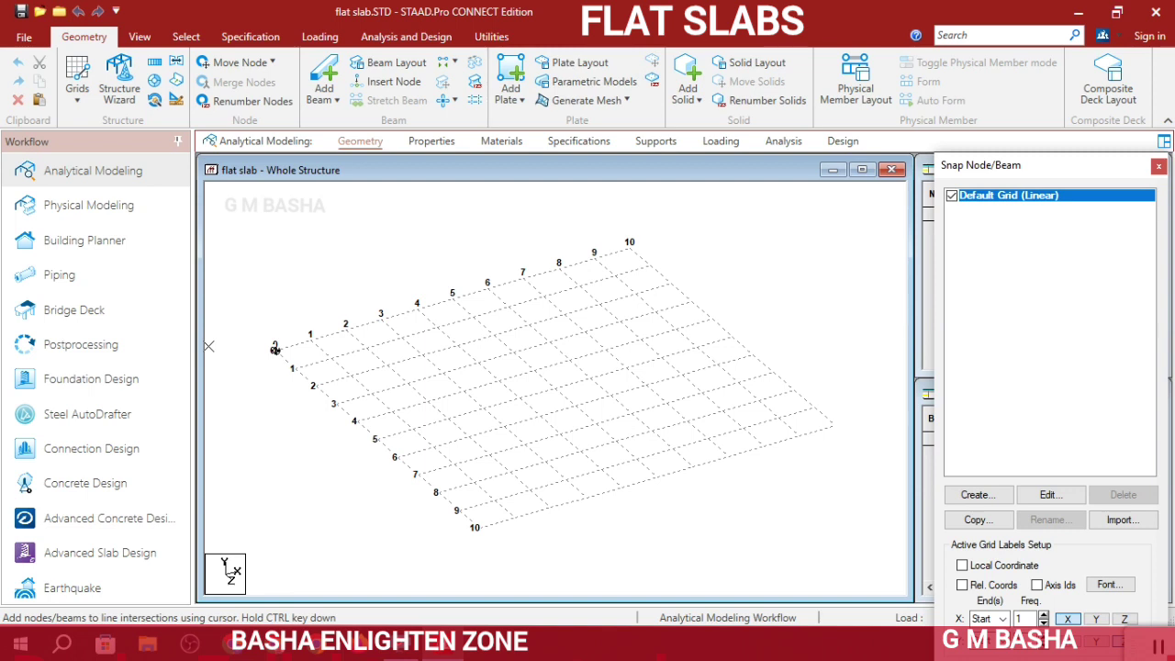
# Draw a closed rectangle of beams from the grid origin, 5 m along X and 4 m along Z, and hide the grid
pyautogui.click(274, 348)
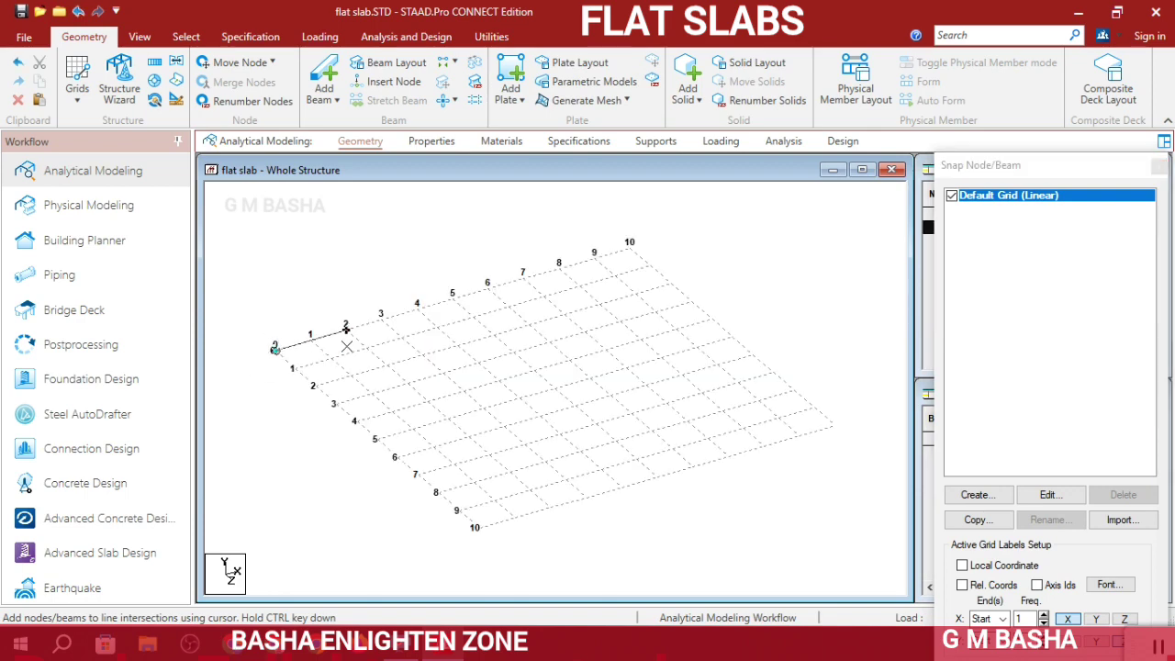
pyautogui.click(452, 296)
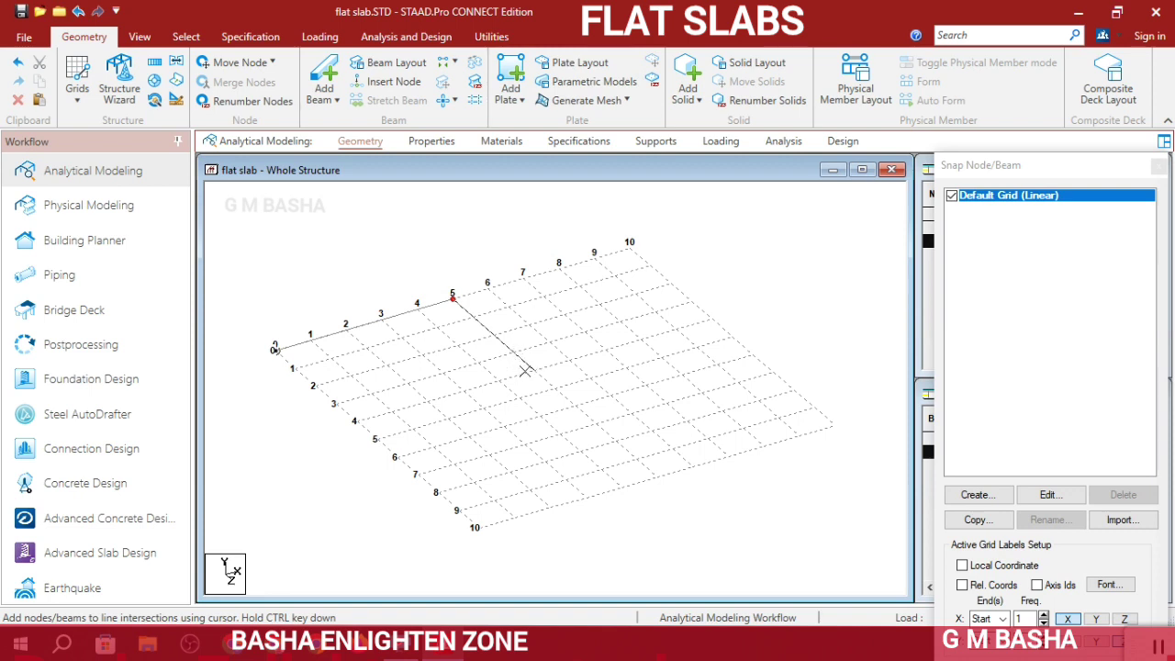
pyautogui.click(535, 370)
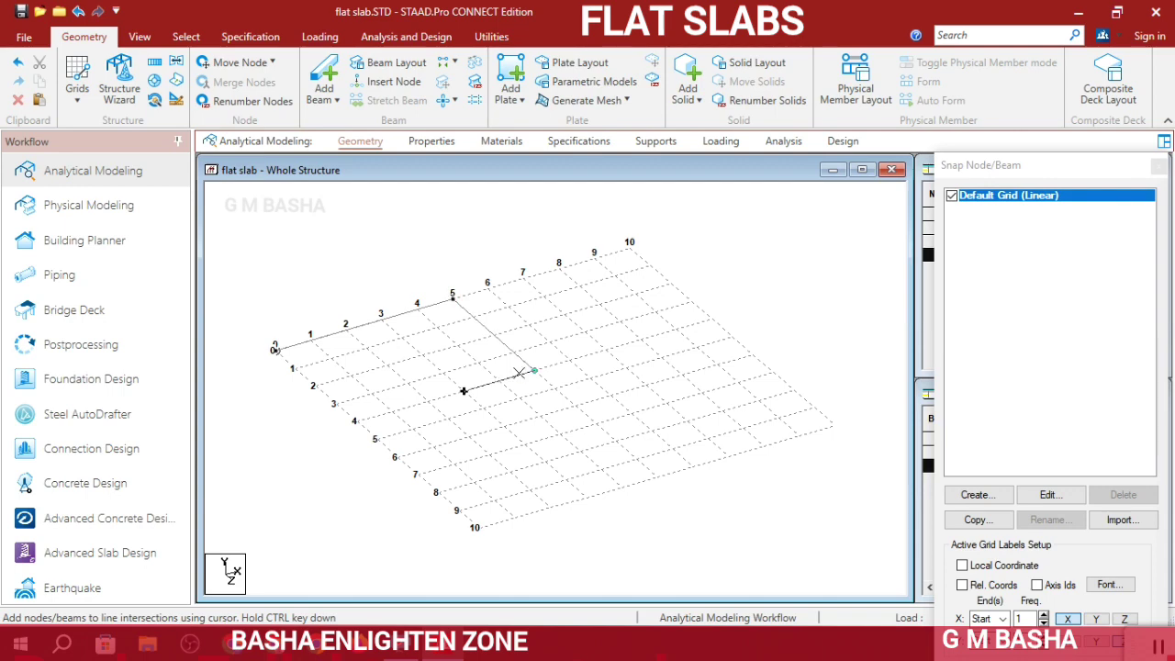
pyautogui.click(356, 420)
pyautogui.click(274, 350)
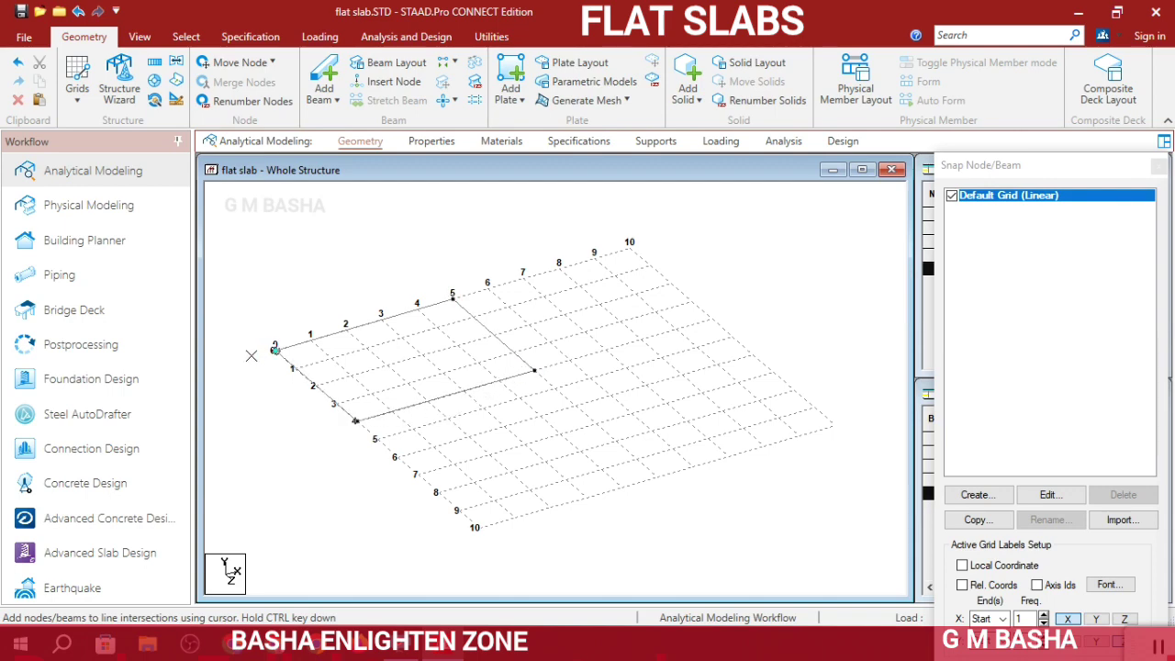
pyautogui.press('Escape')
pyautogui.click(951, 198)
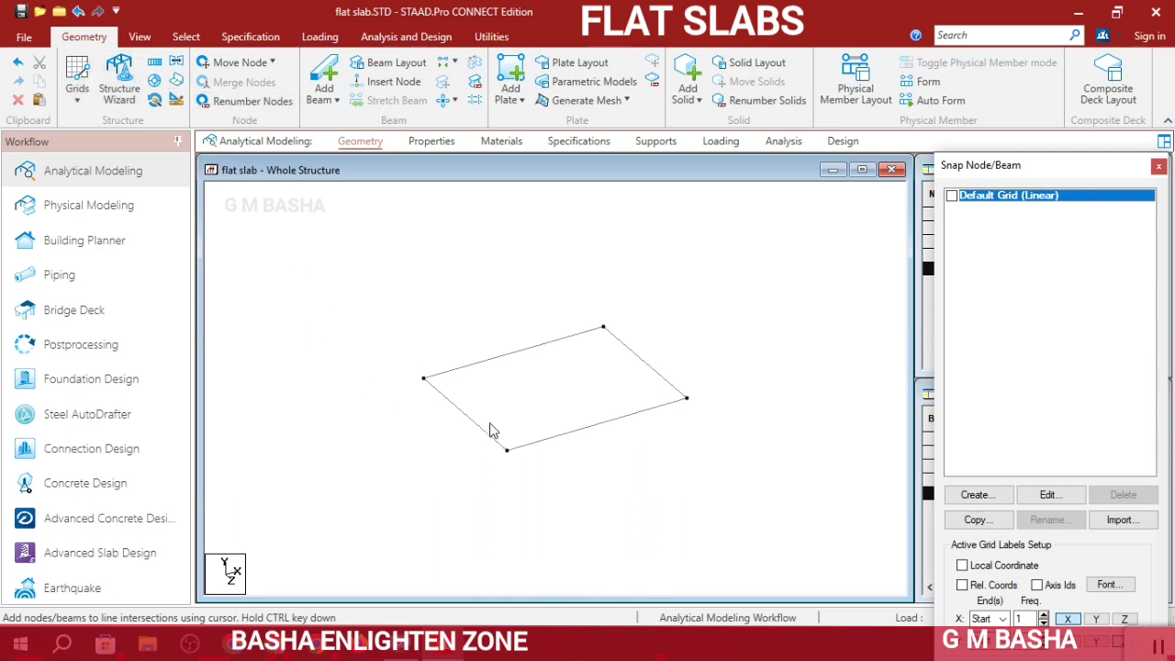
# Copy the two corner nodes on the X = 0 edge by 0.5 m in X
pyautogui.click(184, 40)
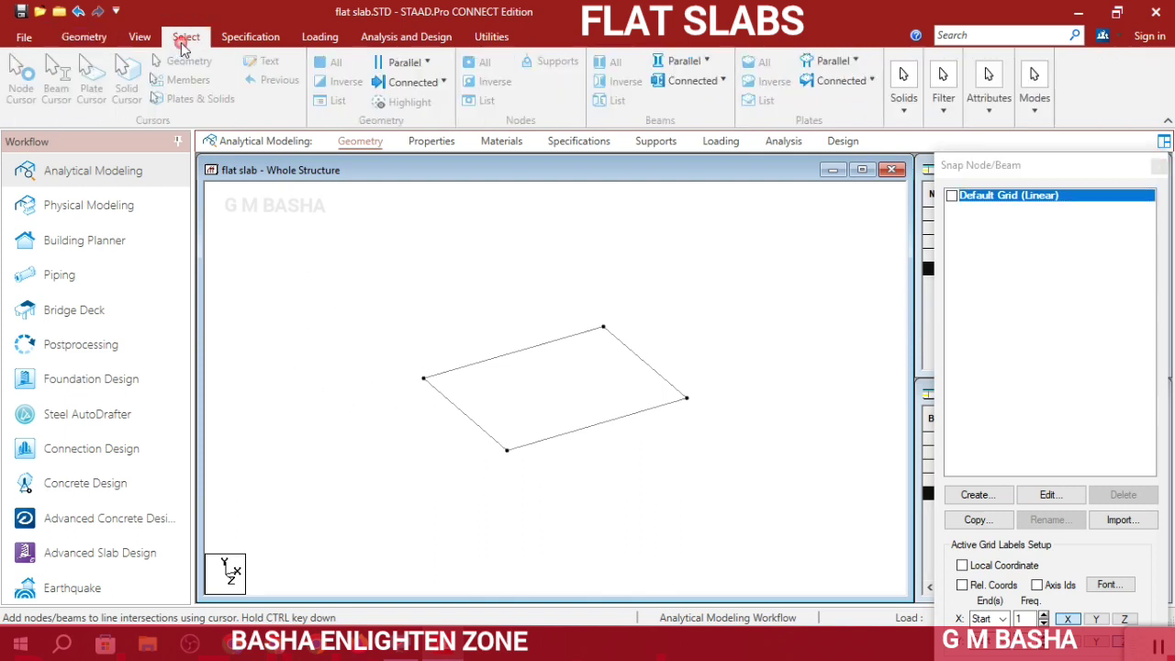
pyautogui.click(31, 83)
pyautogui.moveTo(354, 276); pyautogui.dragTo(540, 494)
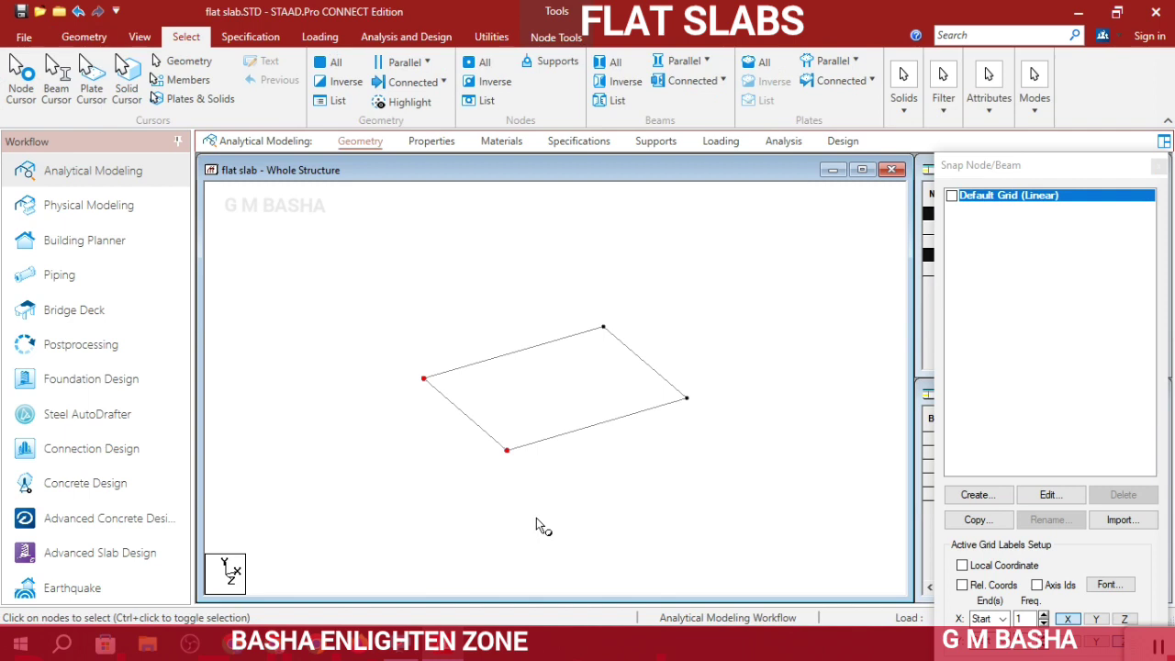
pyautogui.hotkey('ctrl', 'v')
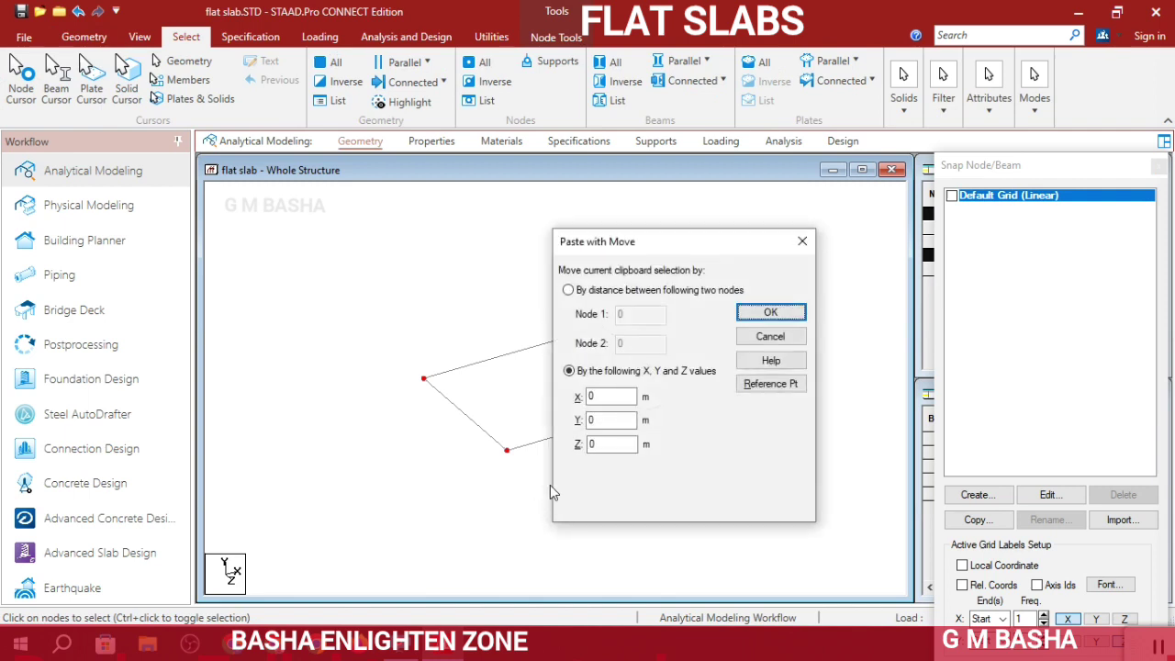
pyautogui.click(618, 398)
pyautogui.doubleClick(619, 400)
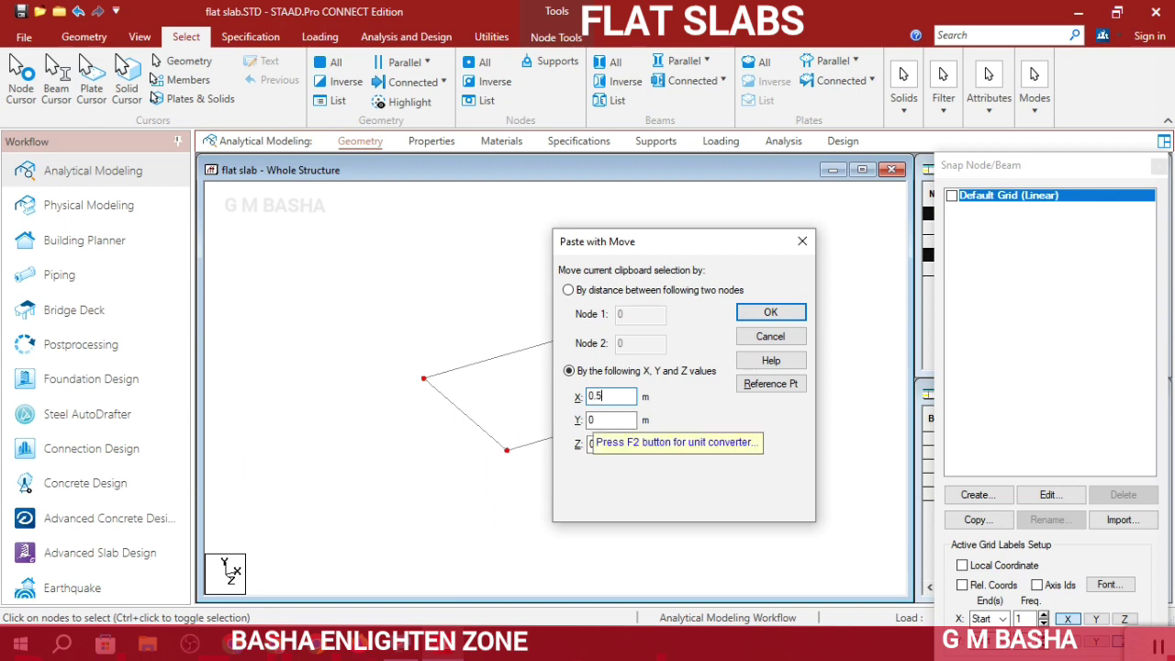
pyautogui.click(780, 314)
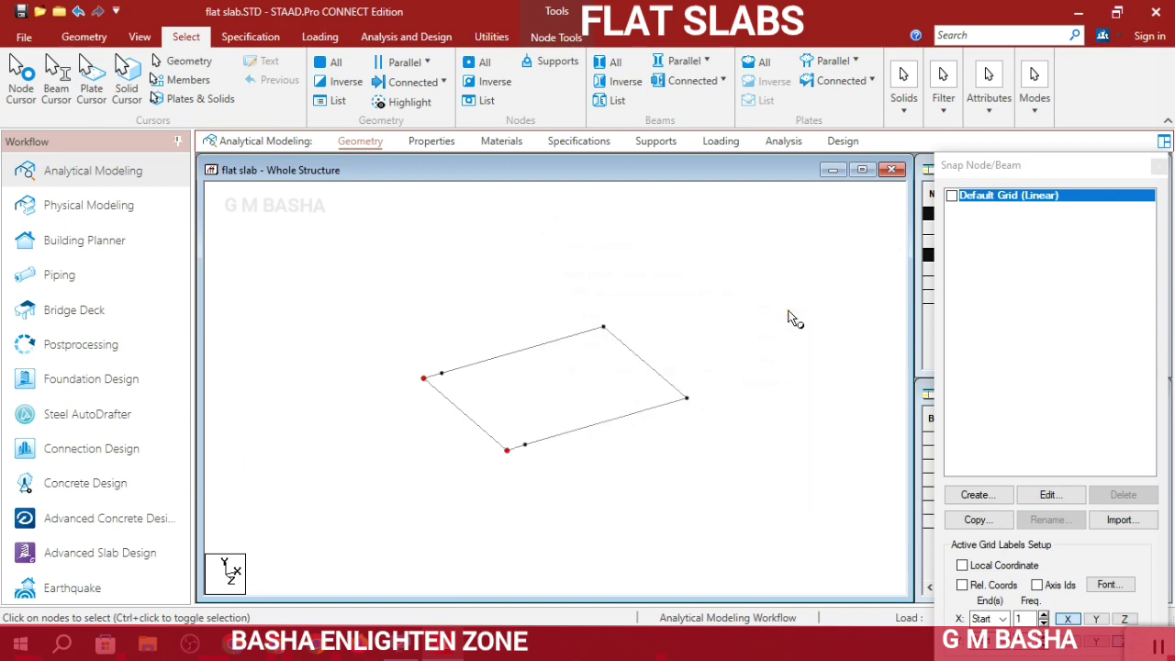
# Copy the two corner nodes on the X = 5 m edge by -0.5 m in X
pyautogui.moveTo(572, 283); pyautogui.dragTo(711, 424)
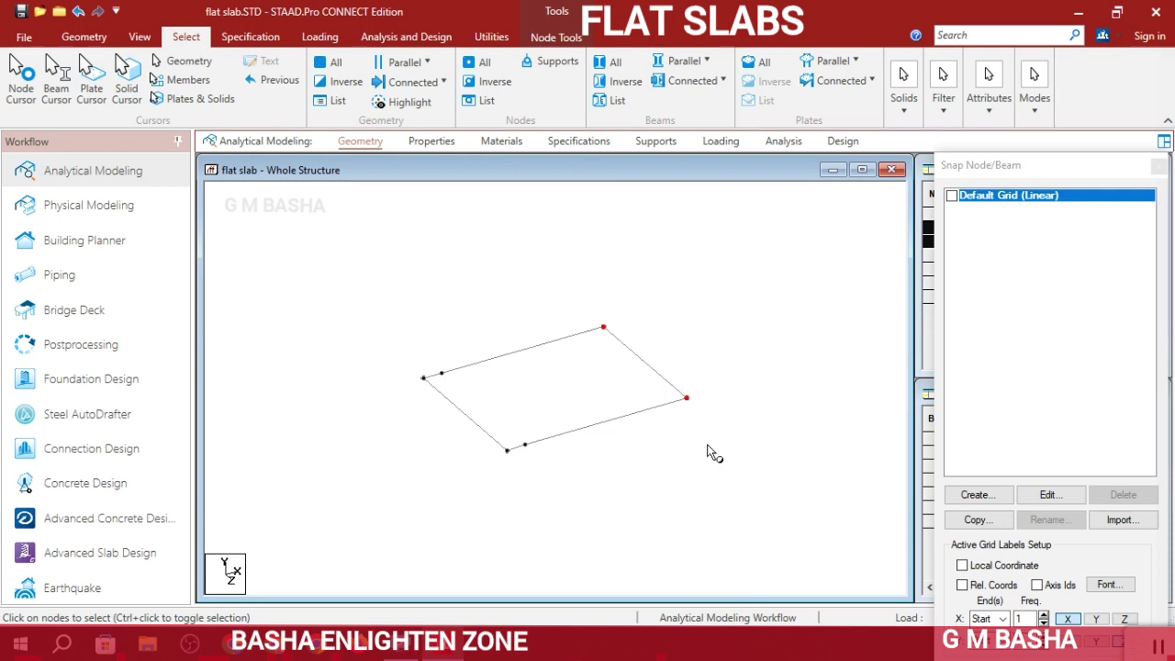
pyautogui.hotkey('ctrl', 'v')
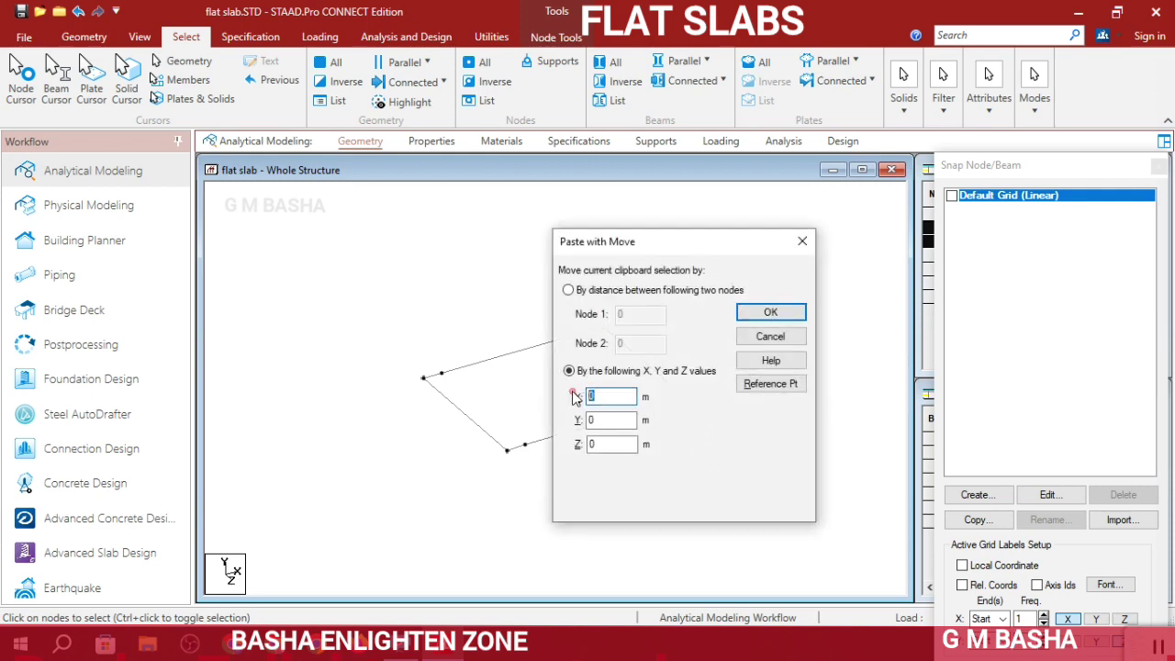
pyautogui.write('-0.5')
pyautogui.click(760, 312)
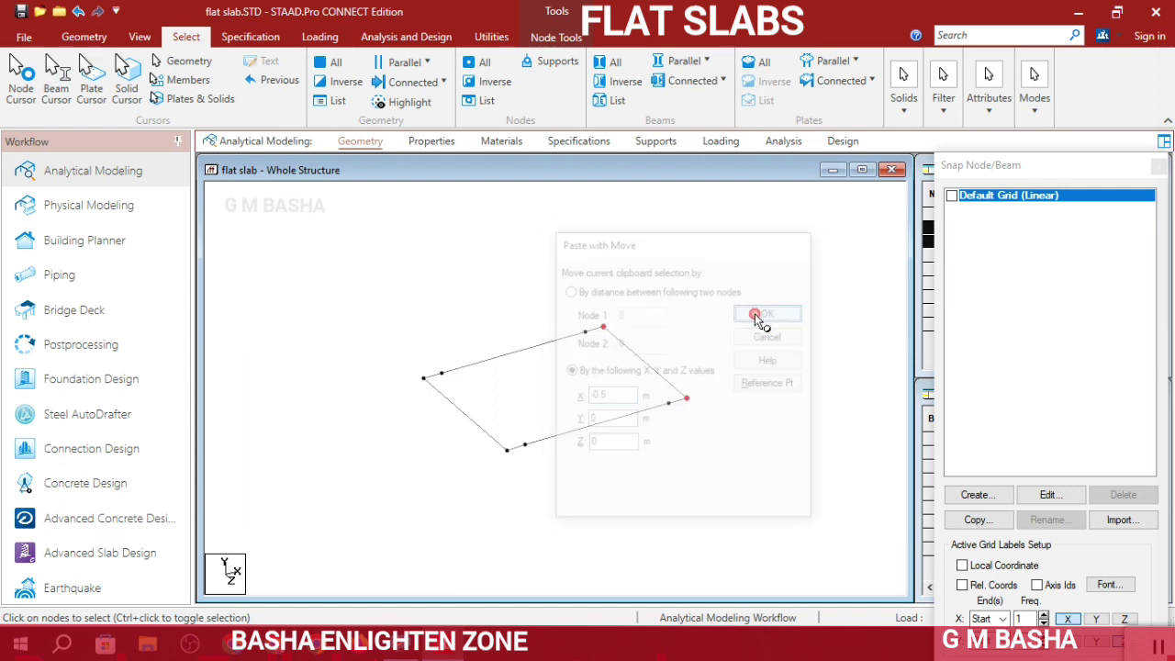
# Copy the four nodes along the Z = 0 edge by 0.5 m in Z
pyautogui.moveTo(346, 292)
pyautogui.mouseDown()
pyautogui.moveTo(536, 388)
pyautogui.moveTo(715, 384)
pyautogui.mouseUp()
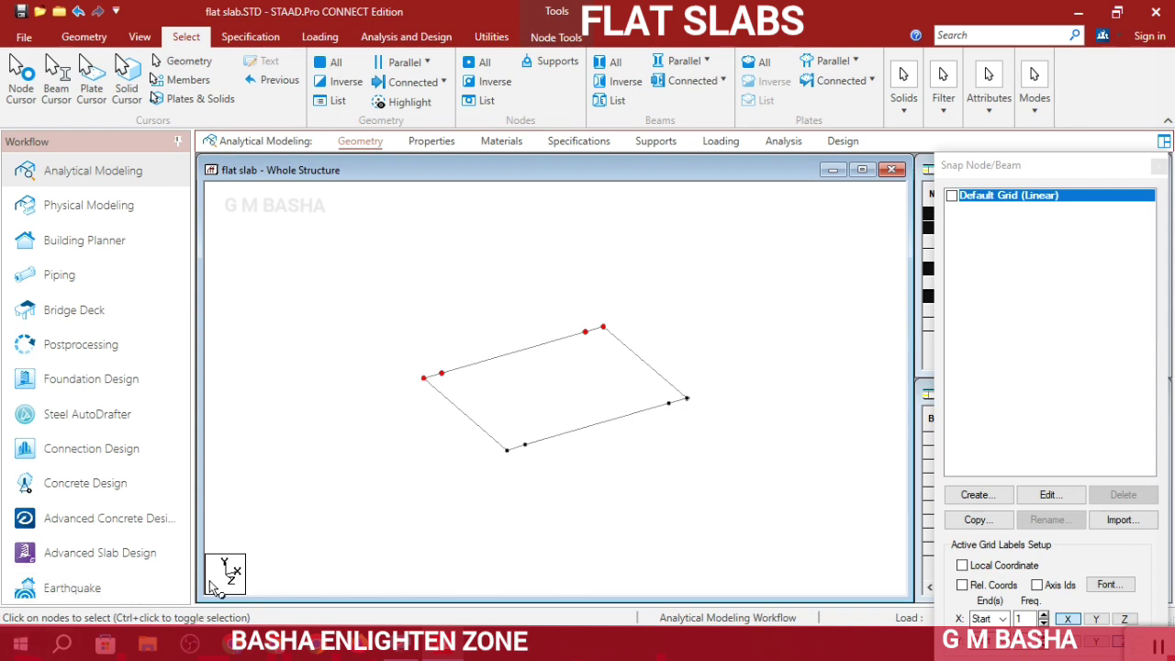
pyautogui.hotkey('ctrl', 'v')
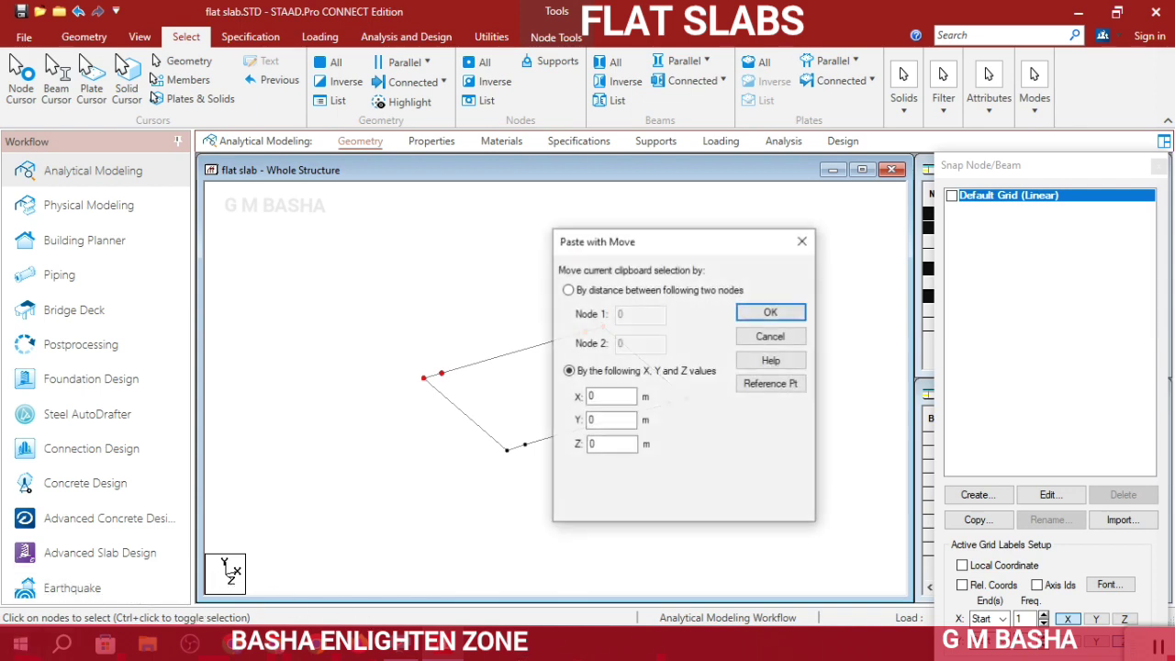
pyautogui.doubleClick(615, 443)
pyautogui.click(625, 445)
pyautogui.write('.5')
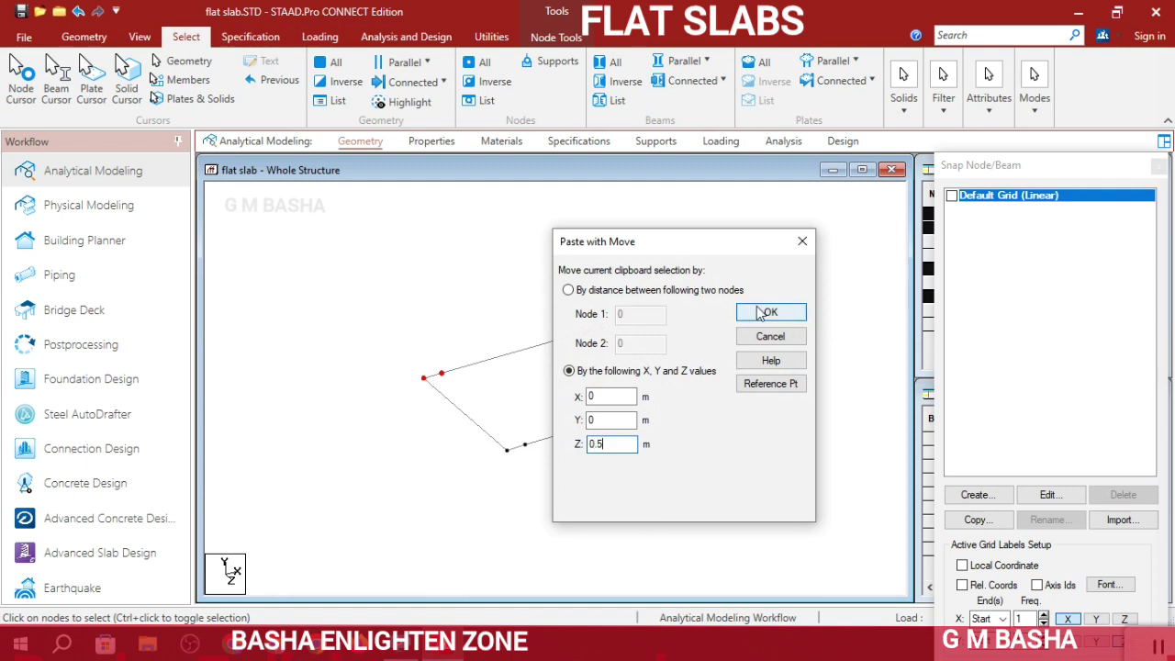
pyautogui.click(763, 314)
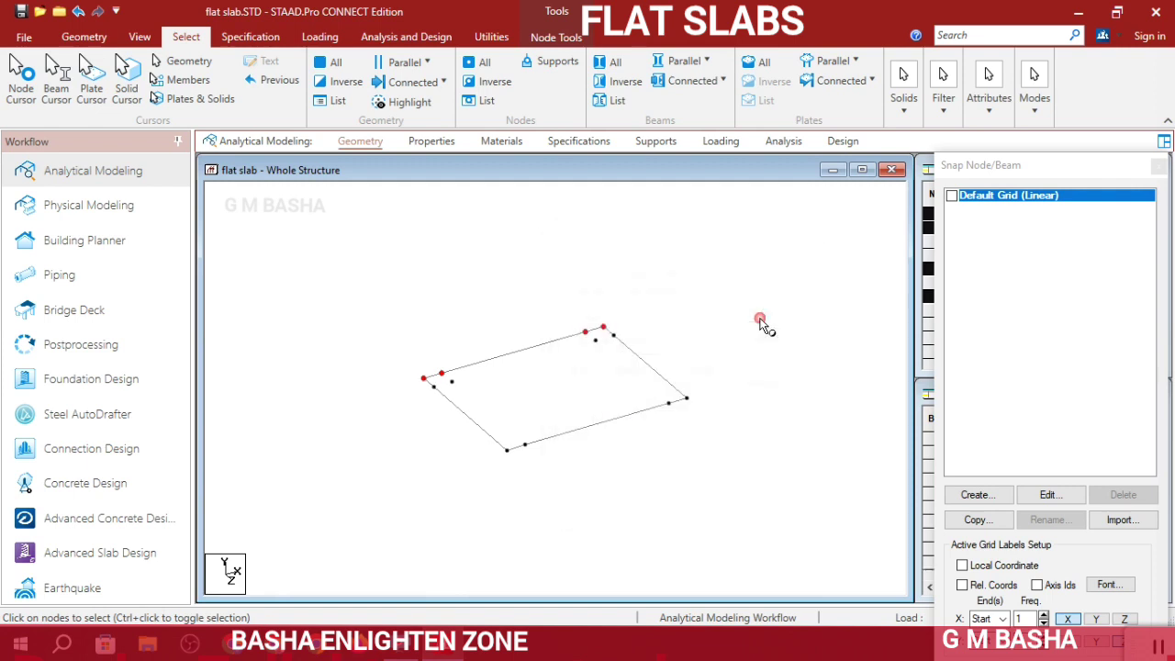
# Copy the four nodes along the Z = 4 m edge by -0.5 m in Z
pyautogui.click(443, 432)
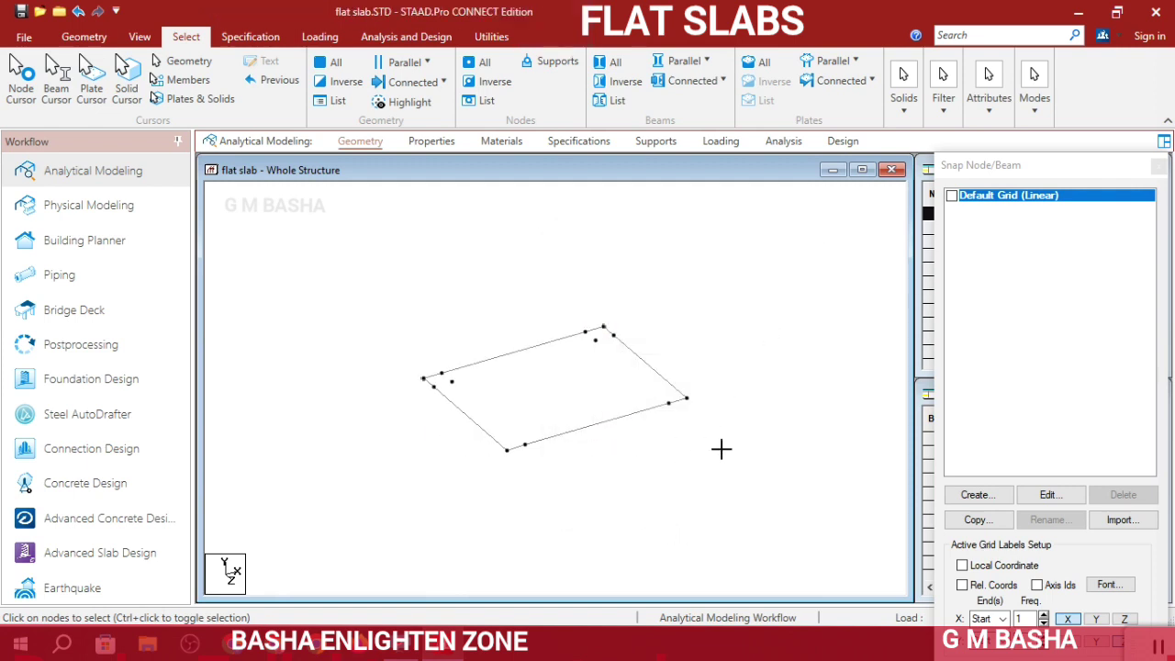
pyautogui.moveTo(803, 546); pyautogui.dragTo(487, 377)
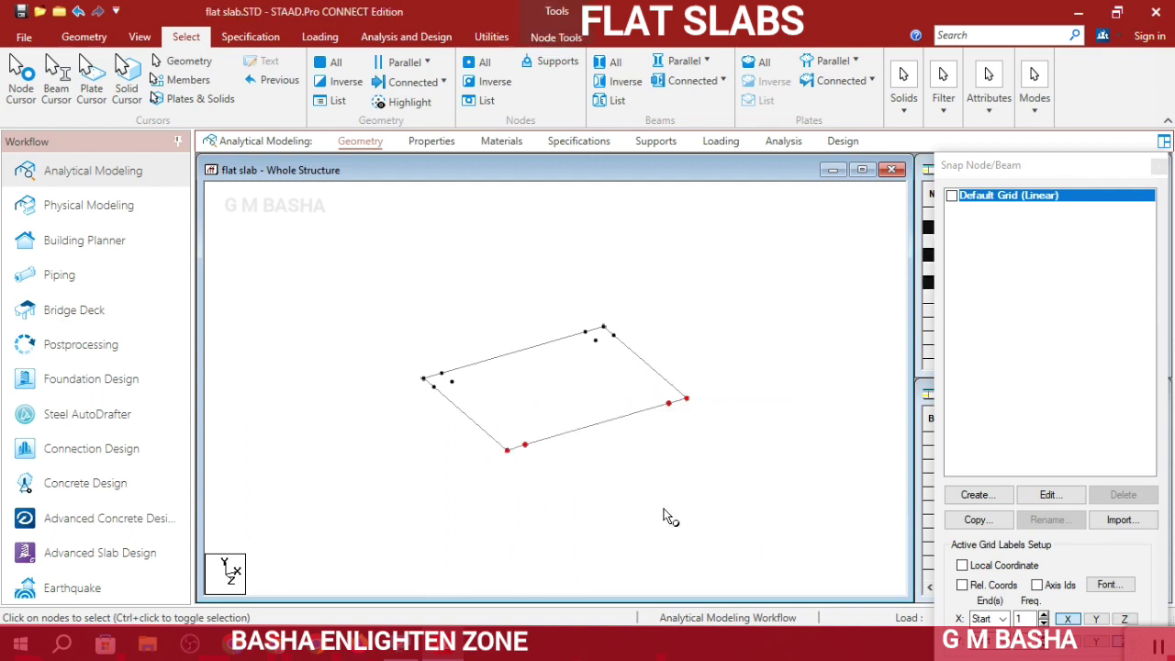
pyautogui.hotkey('ctrl', 'v')
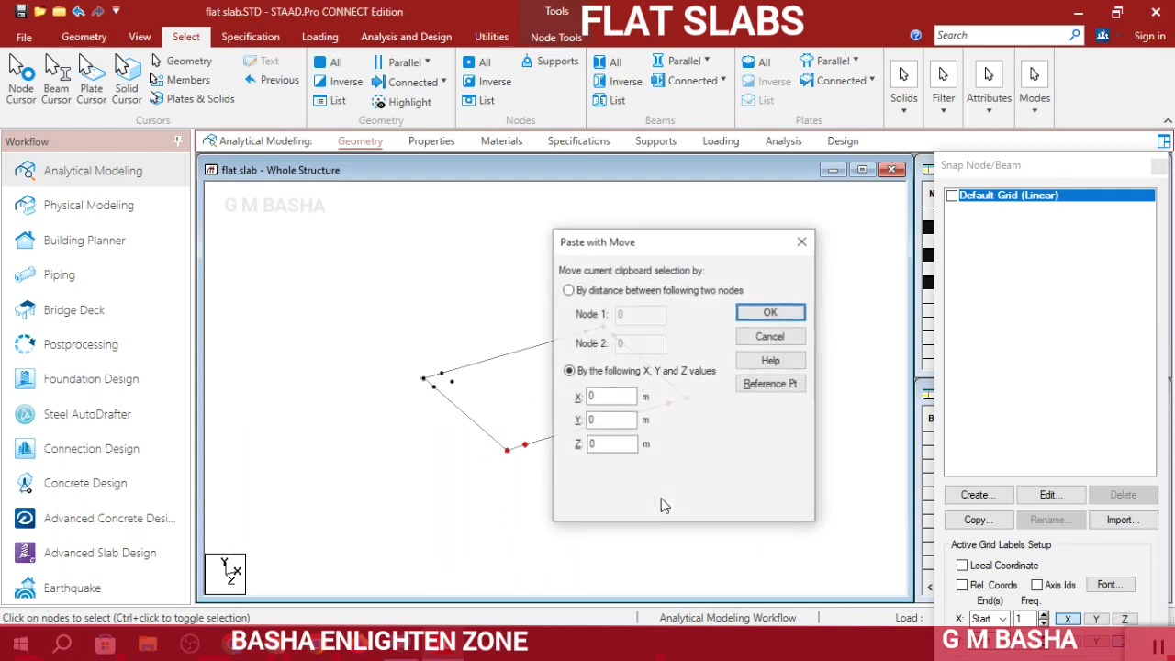
pyautogui.press('Tab')
pyautogui.press('Tab')
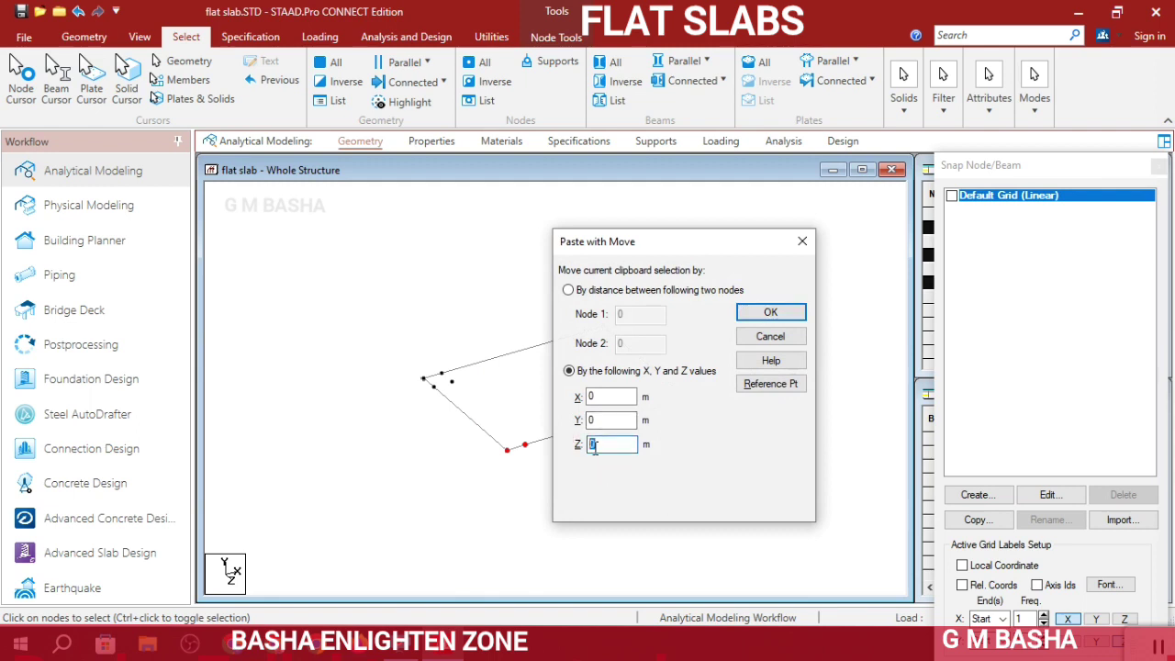
pyautogui.write('-0.5')
pyautogui.click(770, 313)
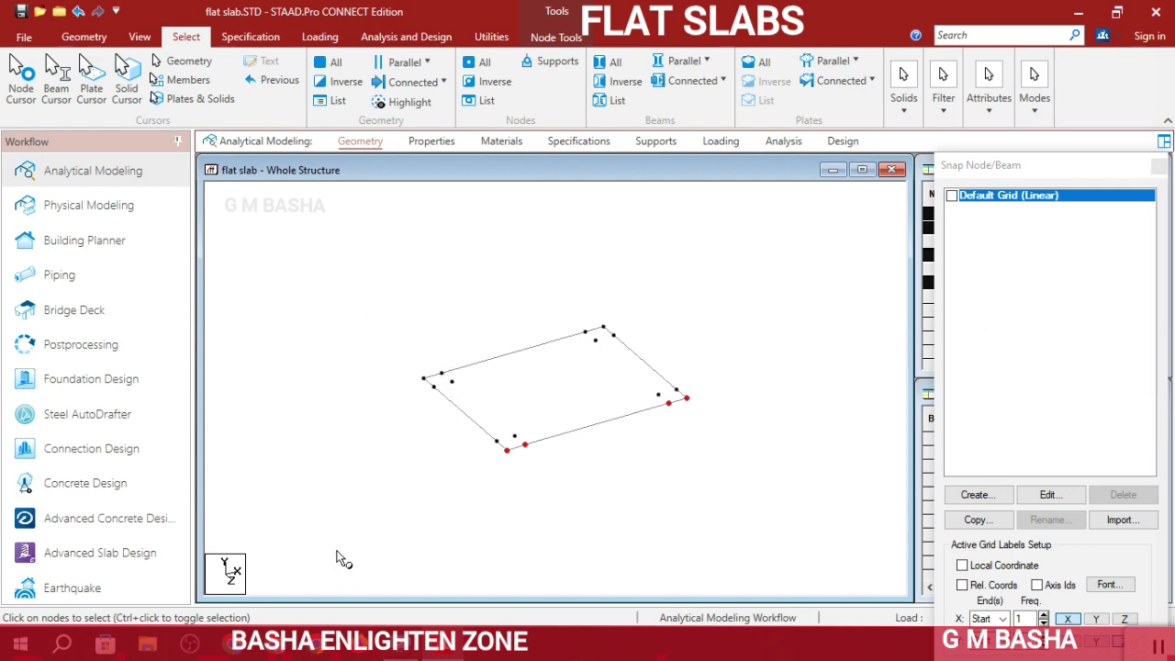
# Add a four-node plate joining the corner nodes at the rectangle's origin corner
pyautogui.click(95, 43)
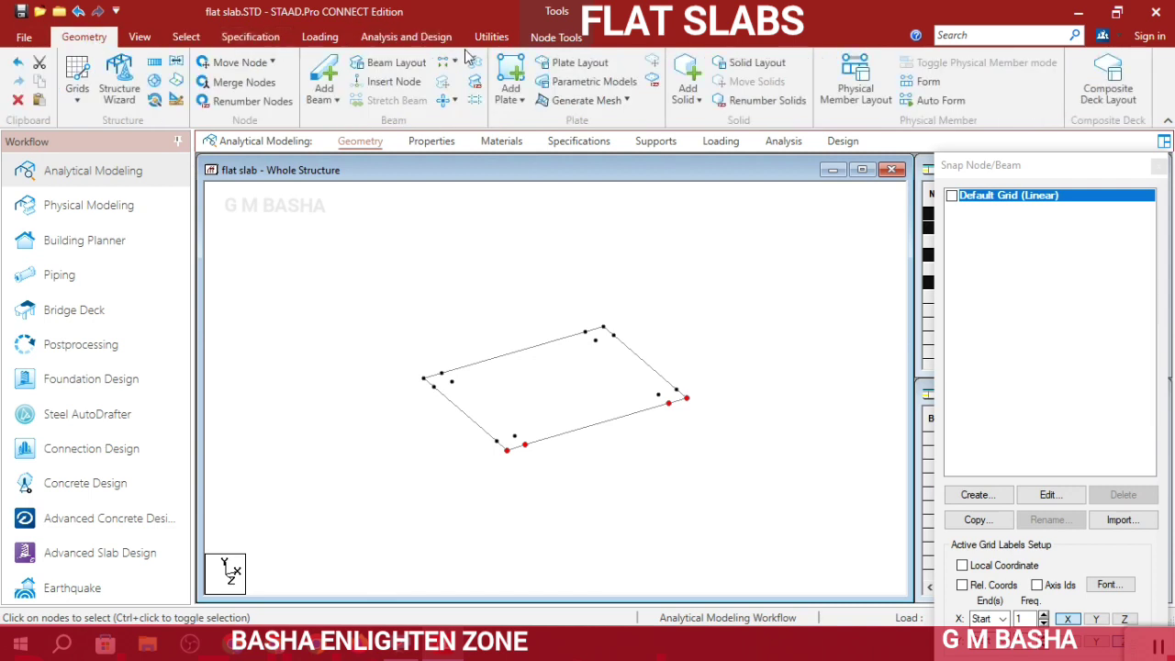
pyautogui.click(511, 75)
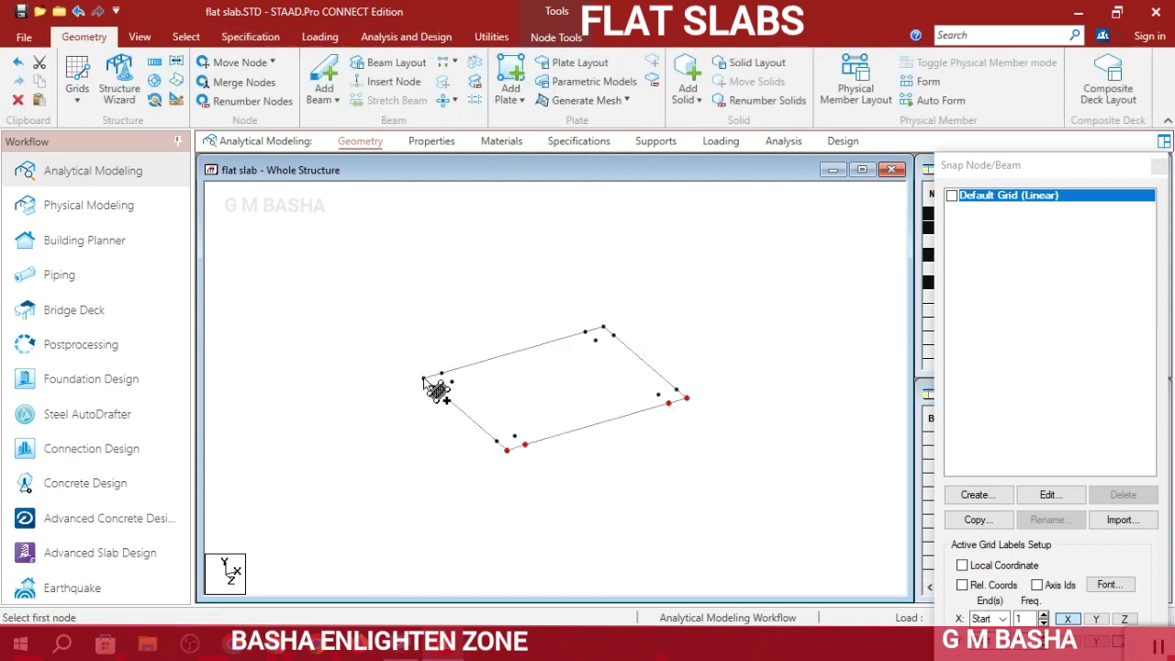
pyautogui.click(431, 371)
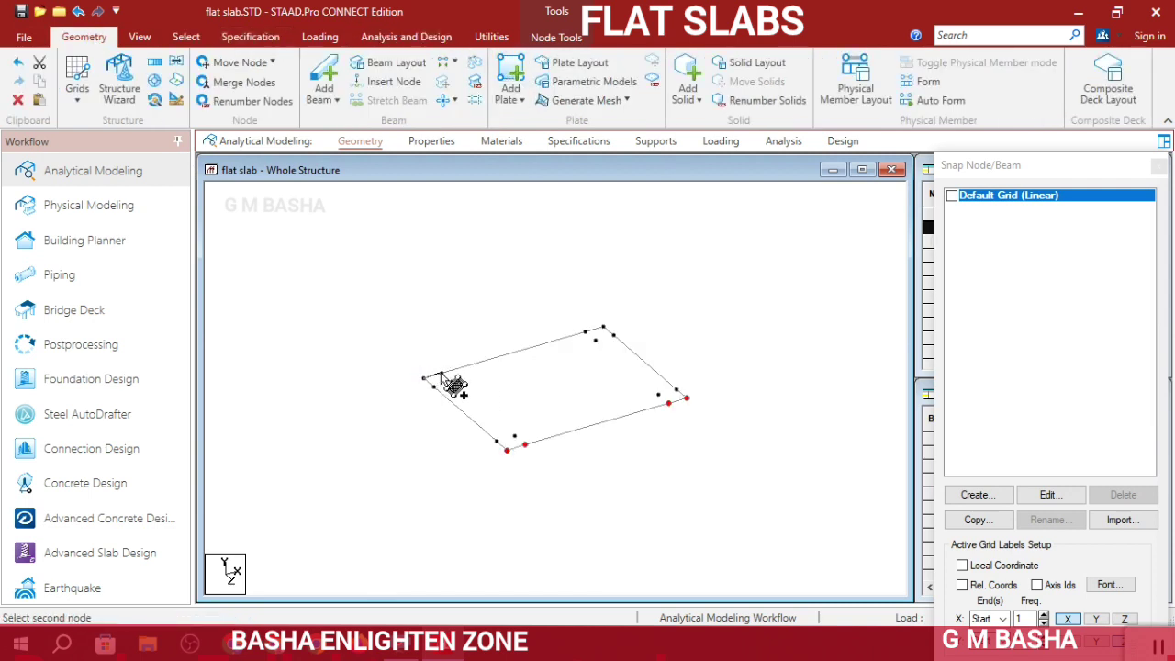
pyautogui.click(442, 374)
pyautogui.click(452, 383)
pyautogui.click(433, 386)
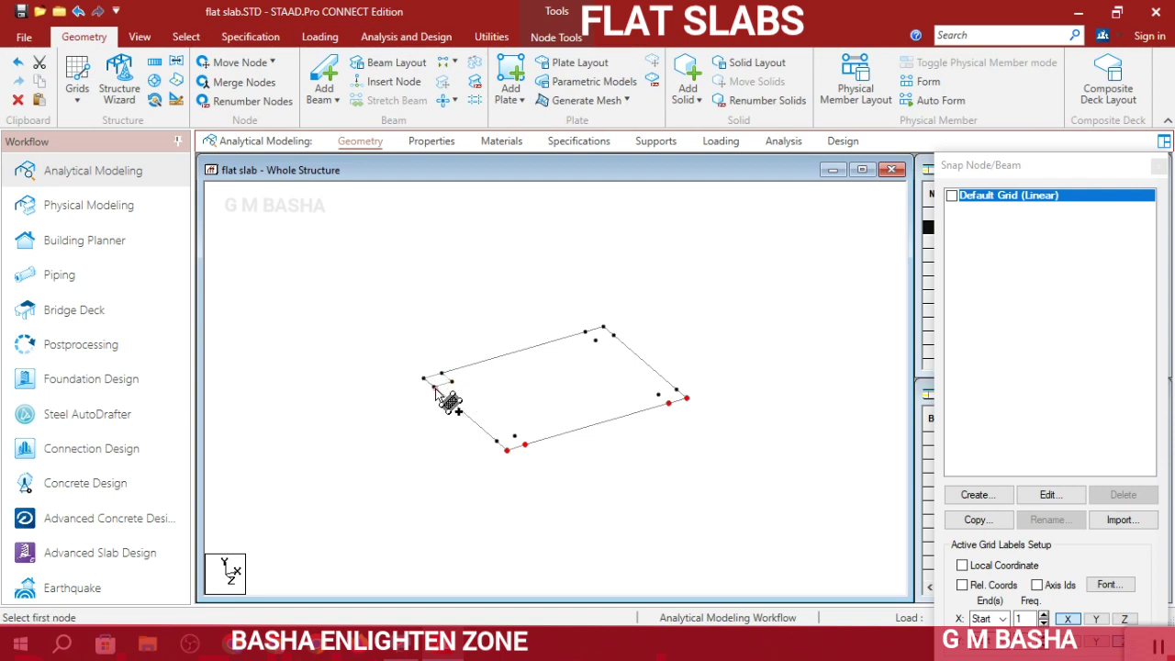
# Add a four-node plate joining the corner nodes at the X = 0, Z = 4 m corner
pyautogui.click(497, 442)
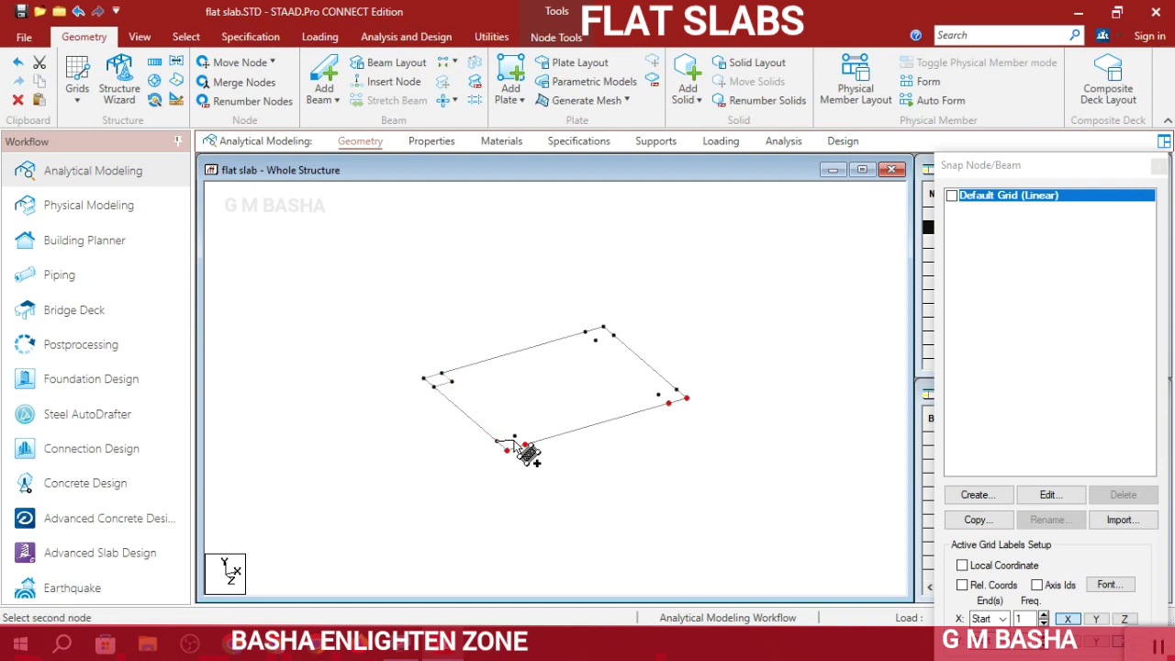
pyautogui.click(515, 438)
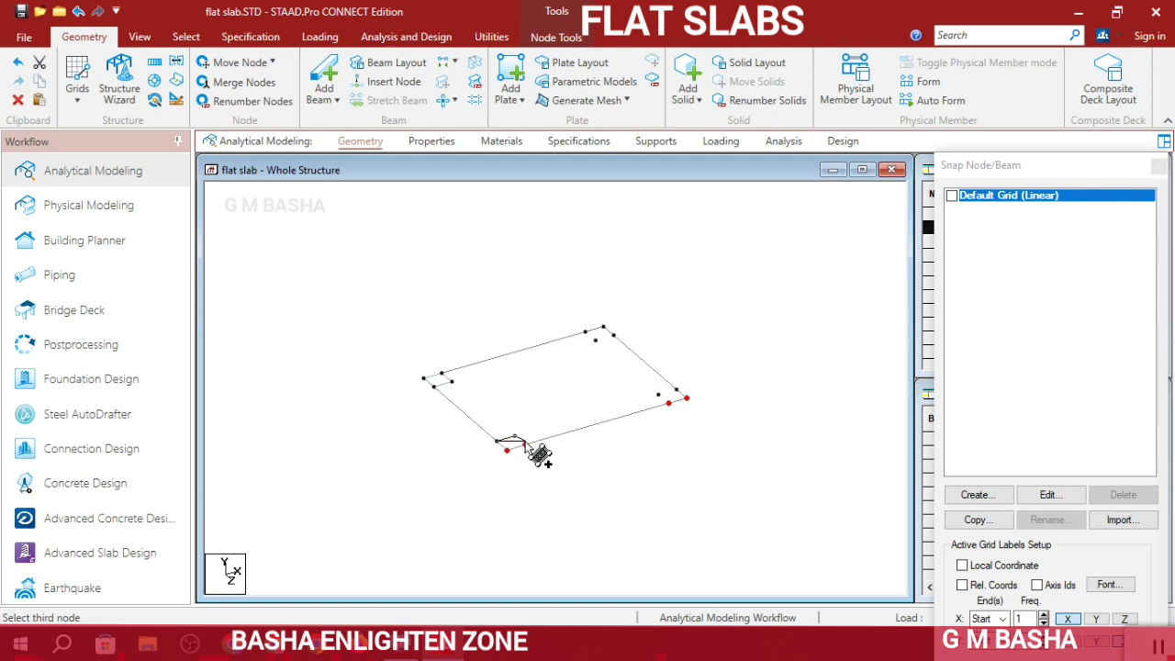
pyautogui.click(526, 445)
pyautogui.click(507, 450)
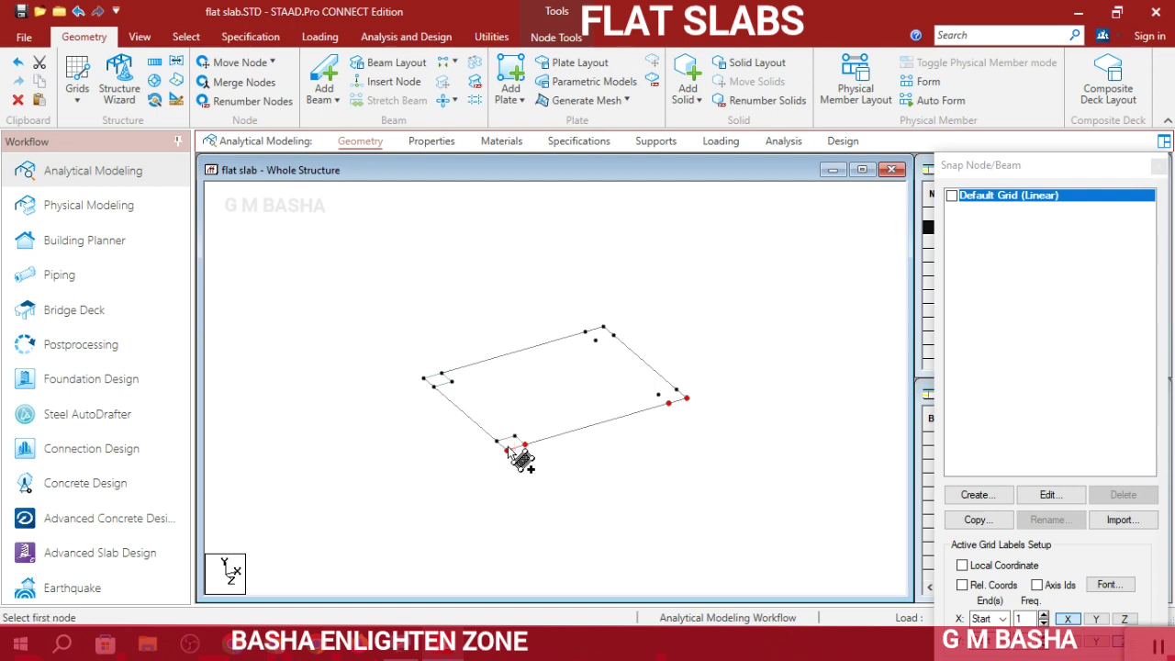
# Add a four-node plate joining the corner nodes at the X = 5 m, Z = 0 corner
pyautogui.click(586, 330)
pyautogui.click(603, 326)
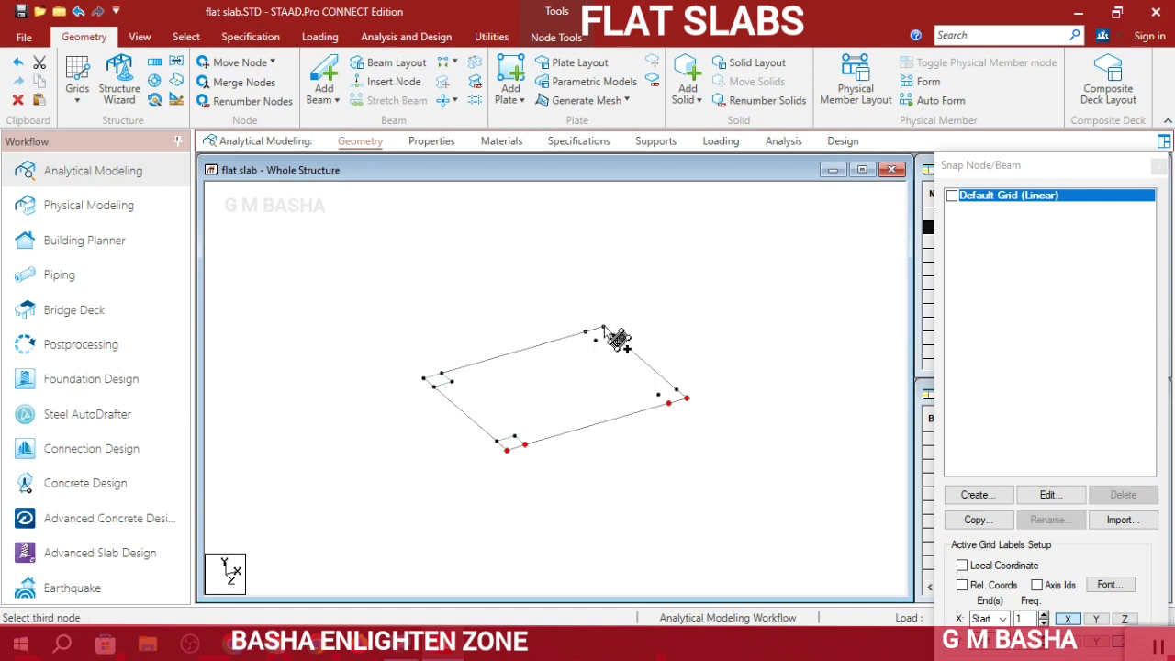
pyautogui.click(614, 334)
pyautogui.click(595, 340)
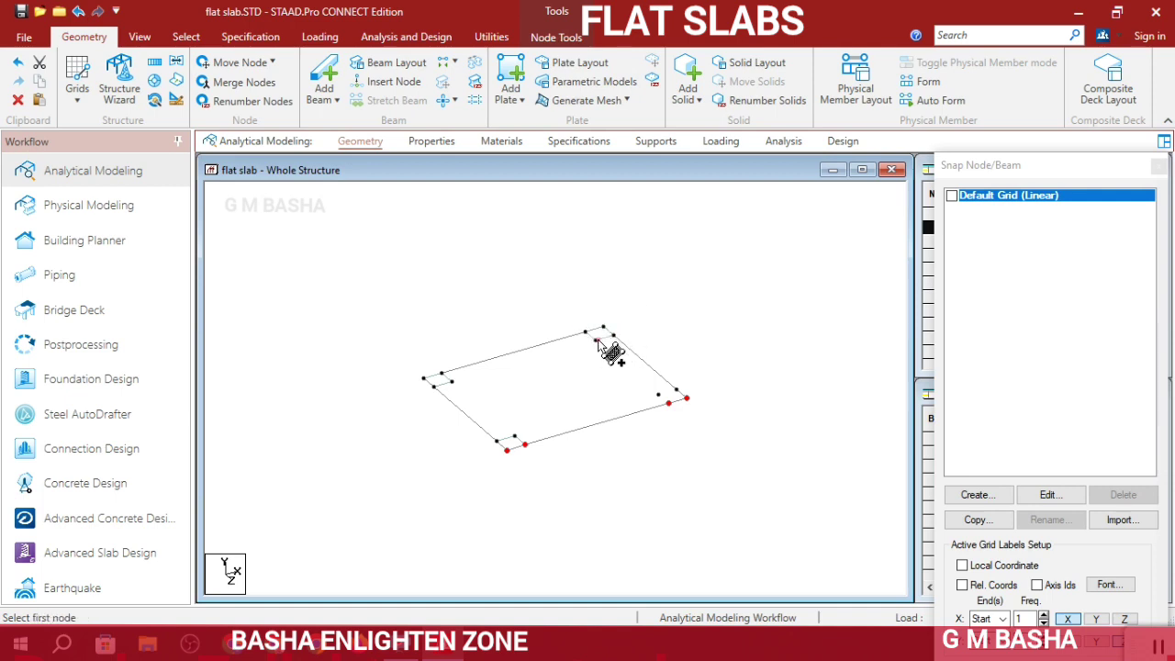
# Add a four-node plate joining the corner nodes at the X = 5 m, Z = 4 m corner
pyautogui.click(659, 396)
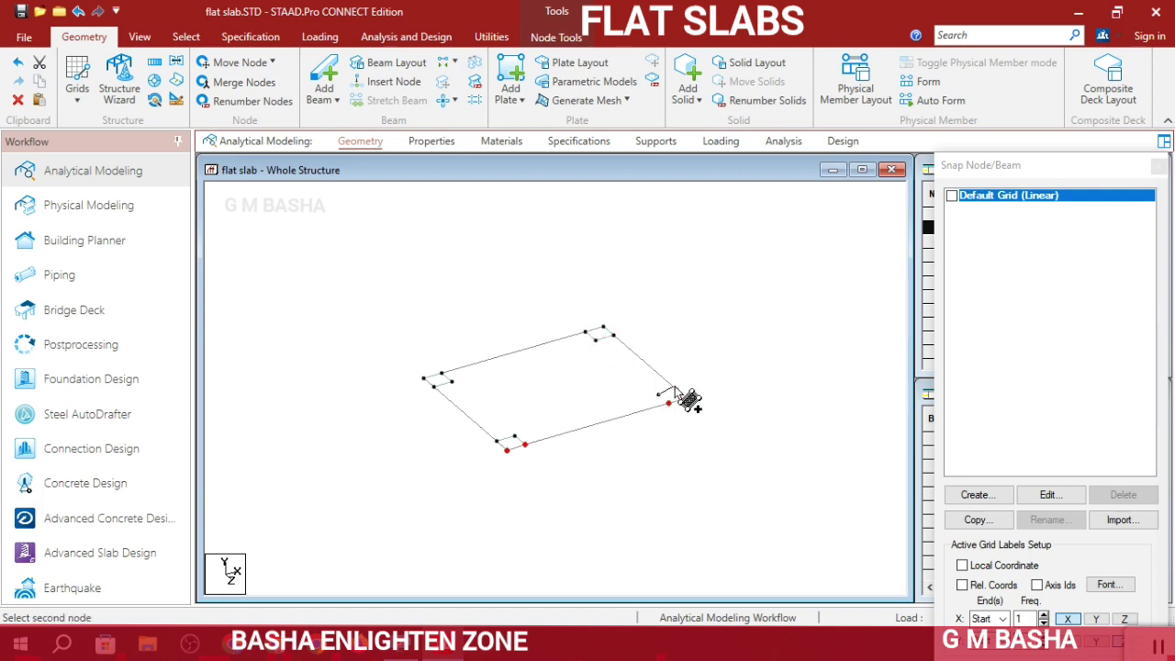
pyautogui.click(677, 393)
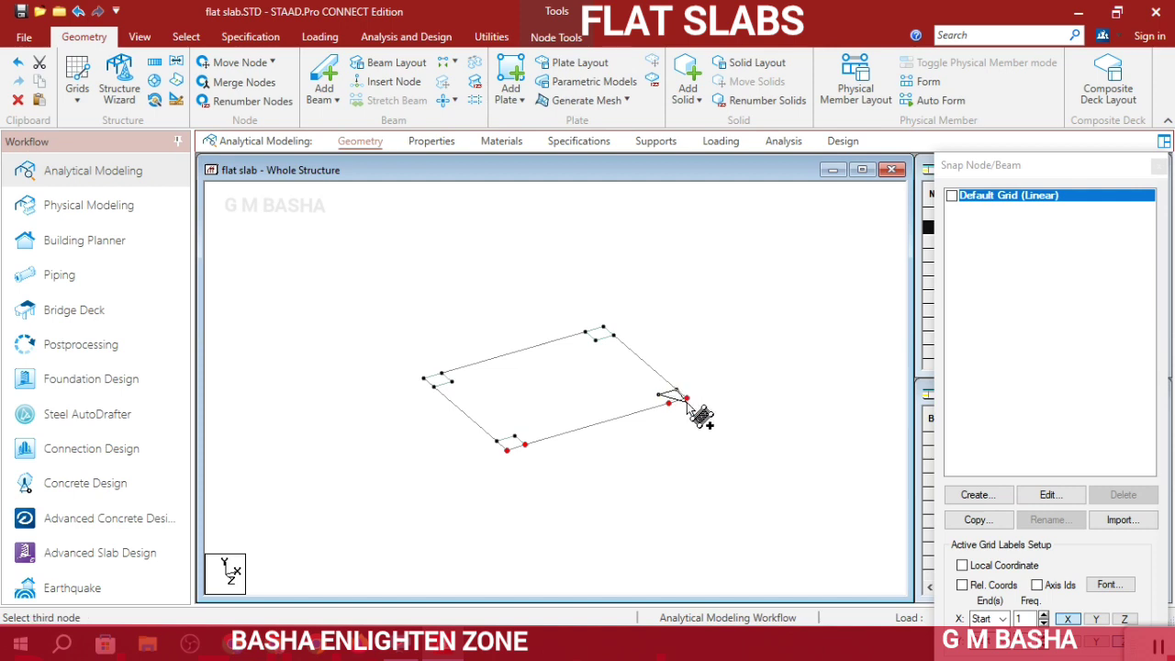
pyautogui.click(685, 400)
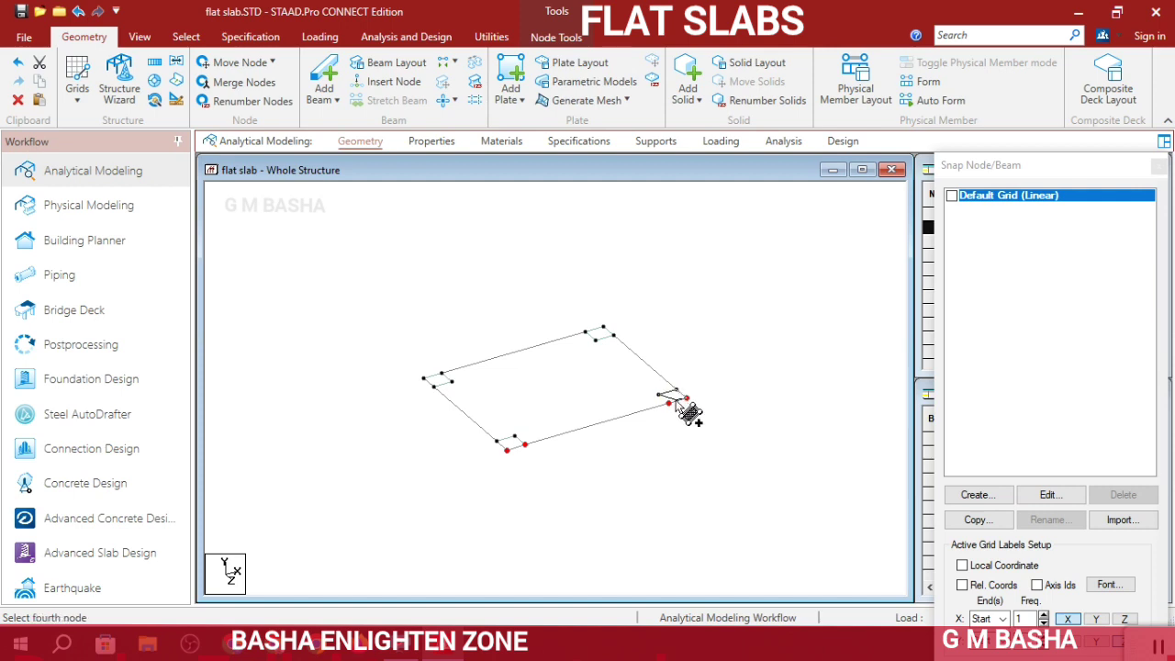
pyautogui.click(670, 404)
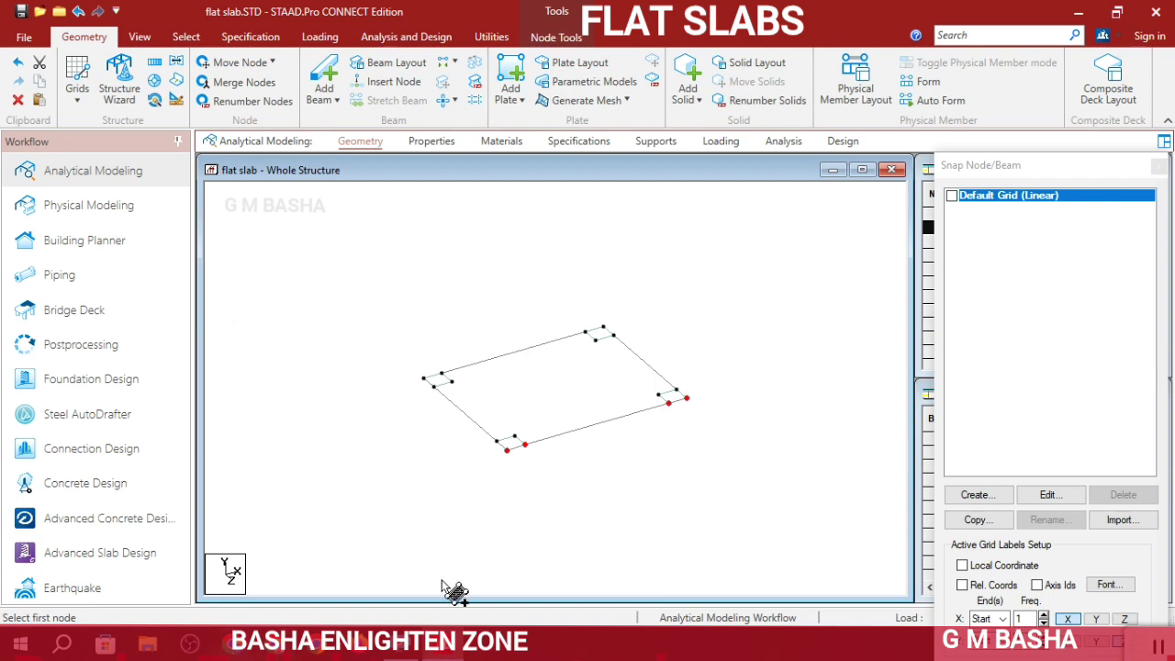
# Move all four corner plates by -0.15 m in Y, splitting existing members where the moved nodes fall on them
pyautogui.click(188, 37)
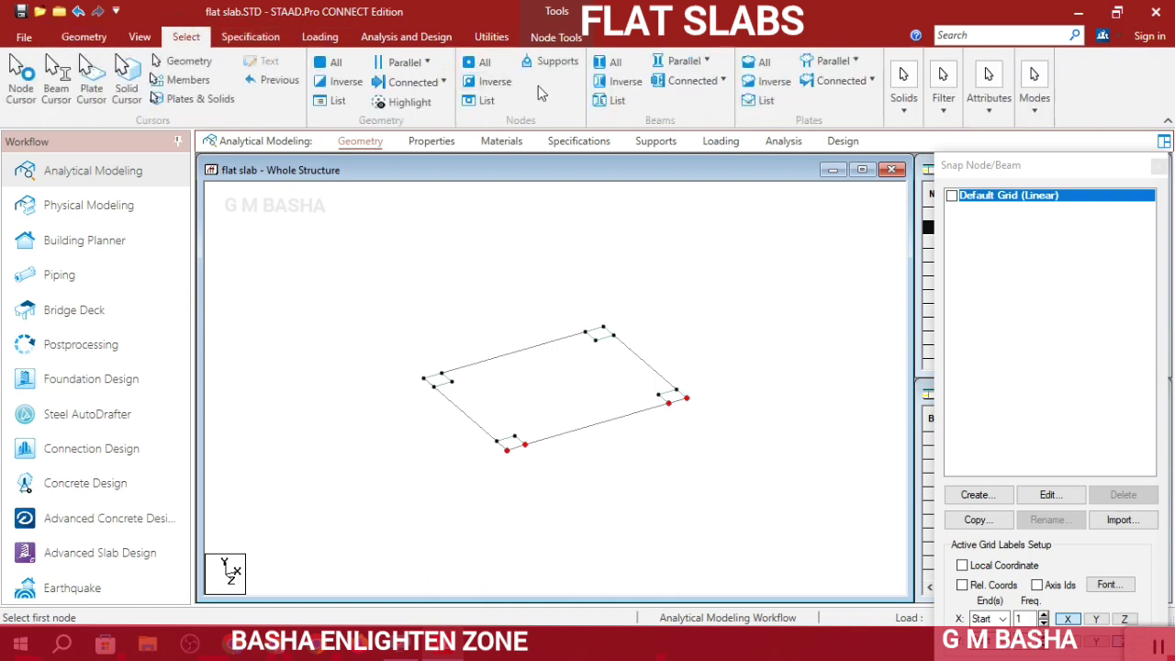
pyautogui.click(832, 60)
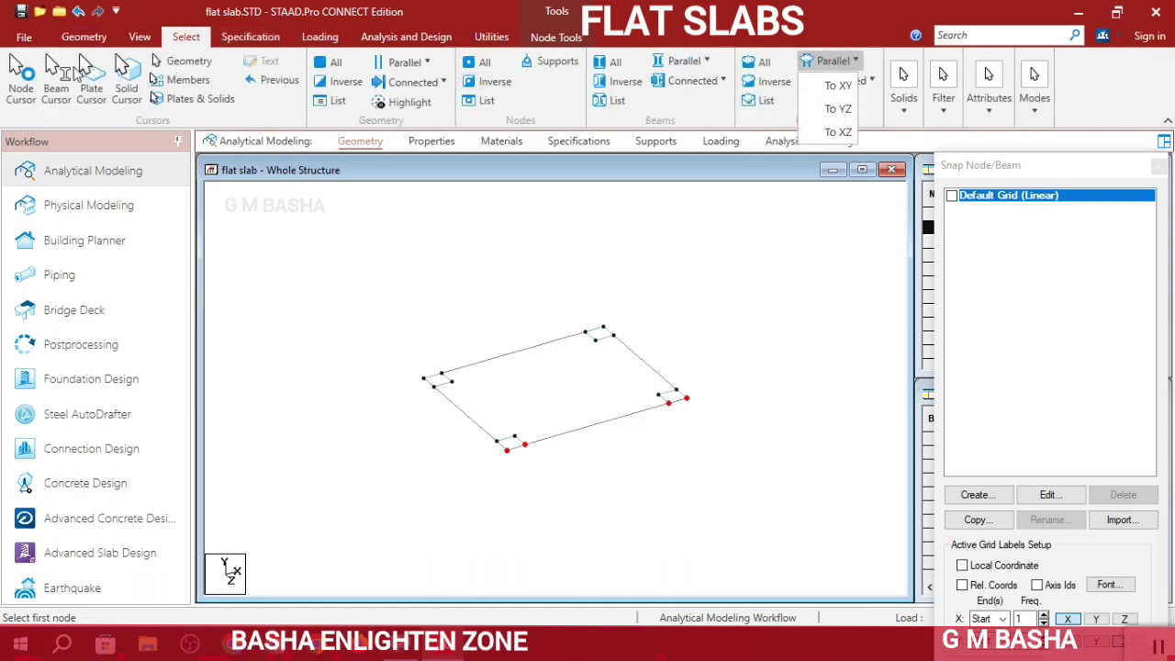
pyautogui.click(92, 84)
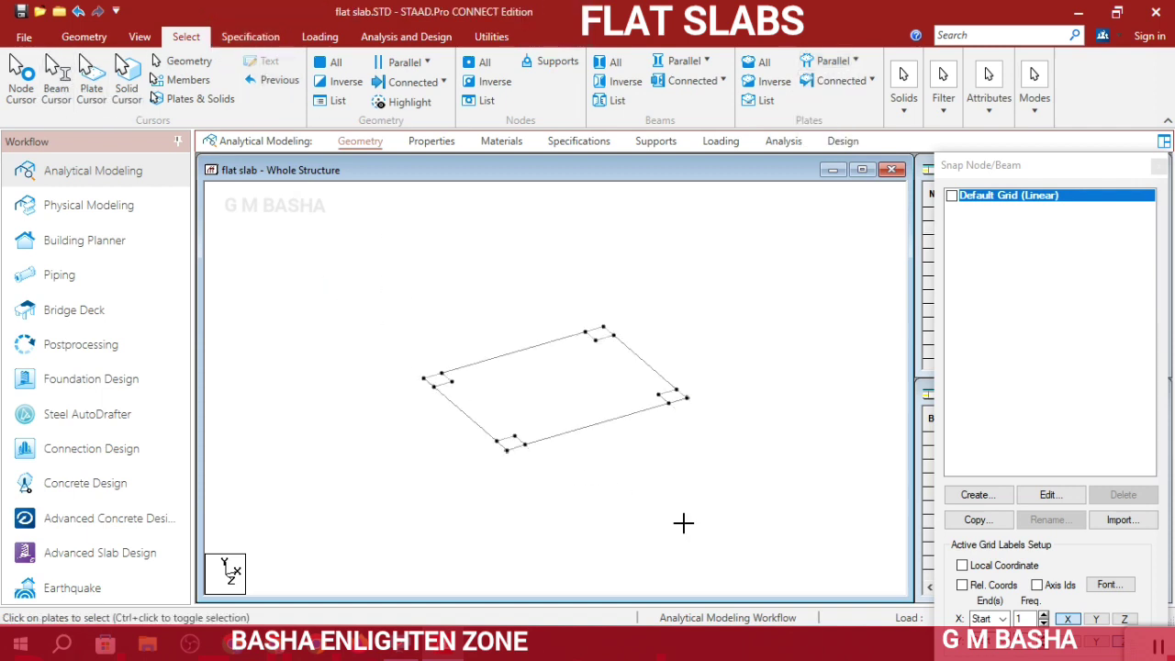
pyautogui.click(750, 542)
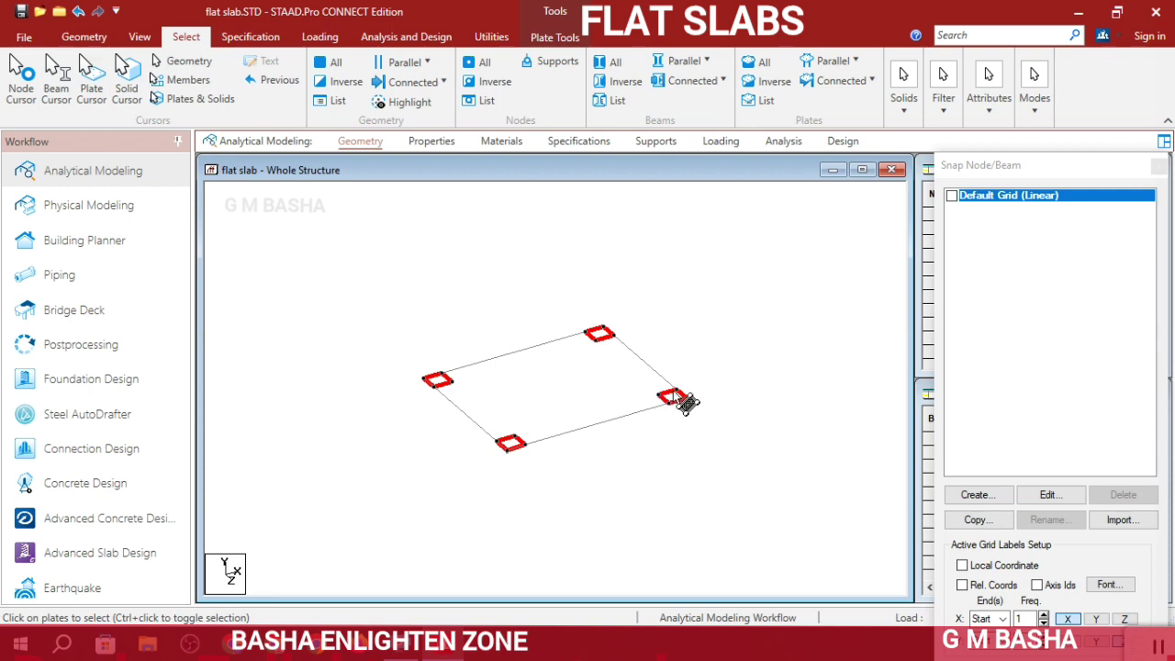
pyautogui.rightClick(687, 404)
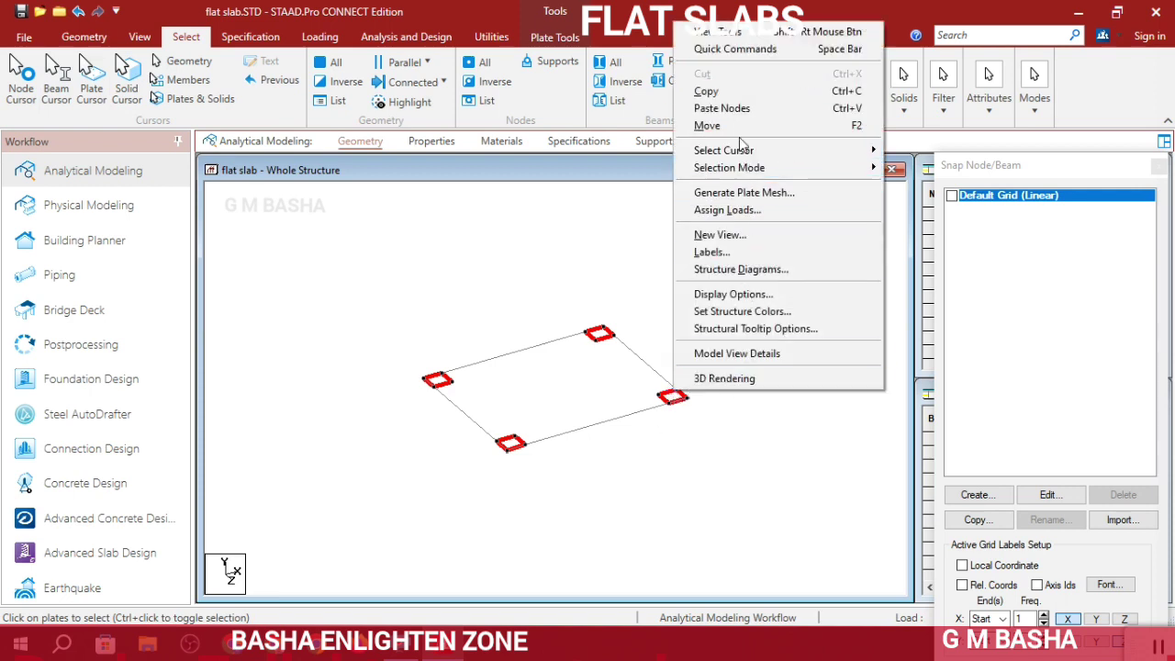
pyautogui.click(742, 128)
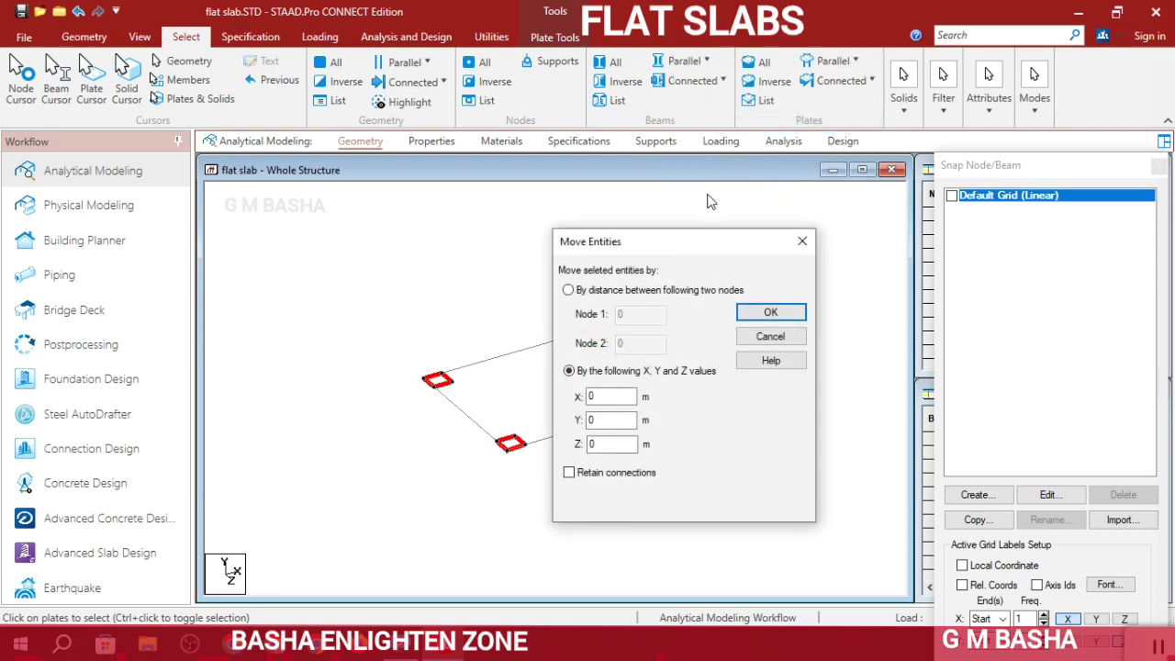
pyautogui.moveTo(695, 162); pyautogui.dragTo(846, 154)
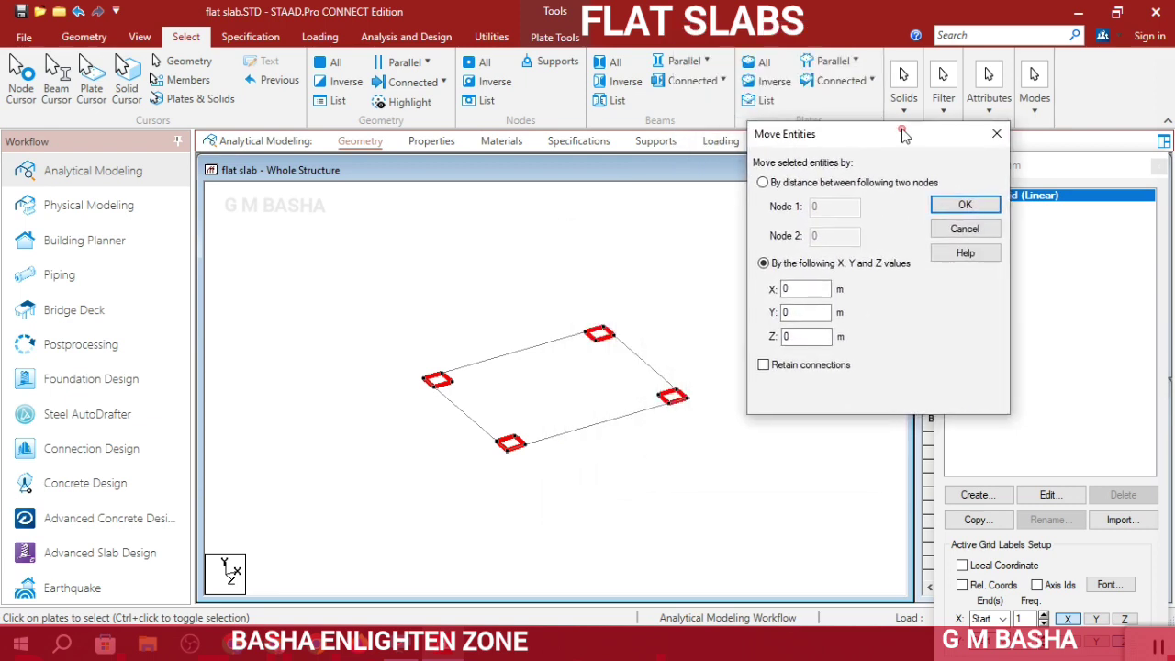
pyautogui.doubleClick(796, 312)
pyautogui.write('-0.')
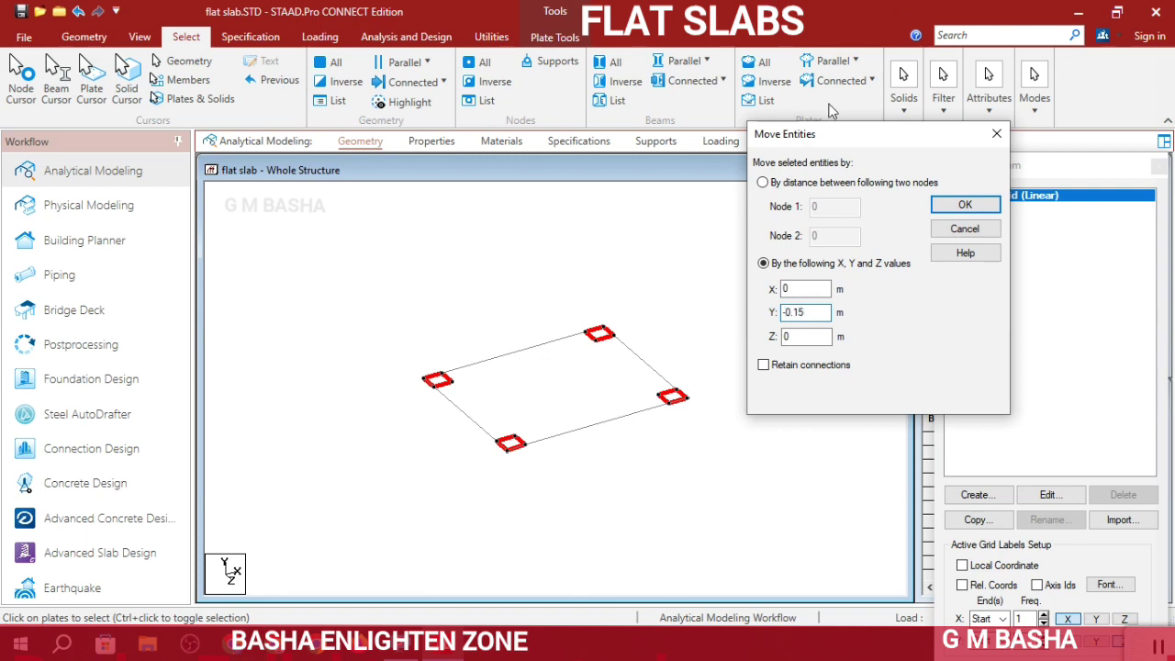
pyautogui.write('15')
pyautogui.click(965, 205)
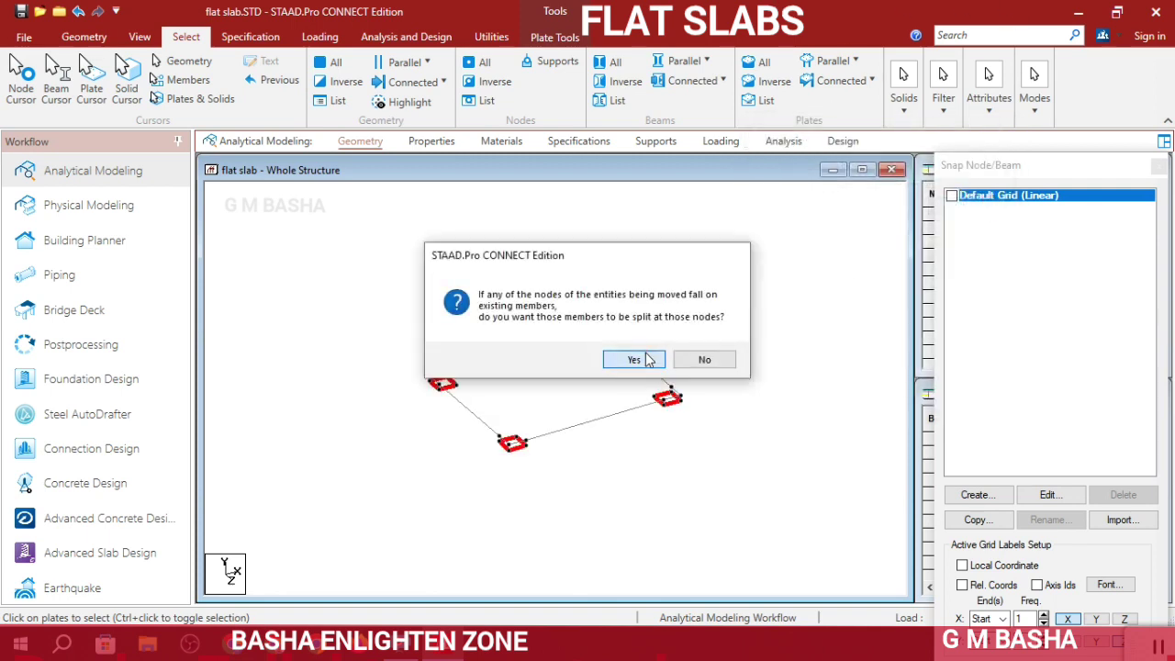
pyautogui.click(635, 359)
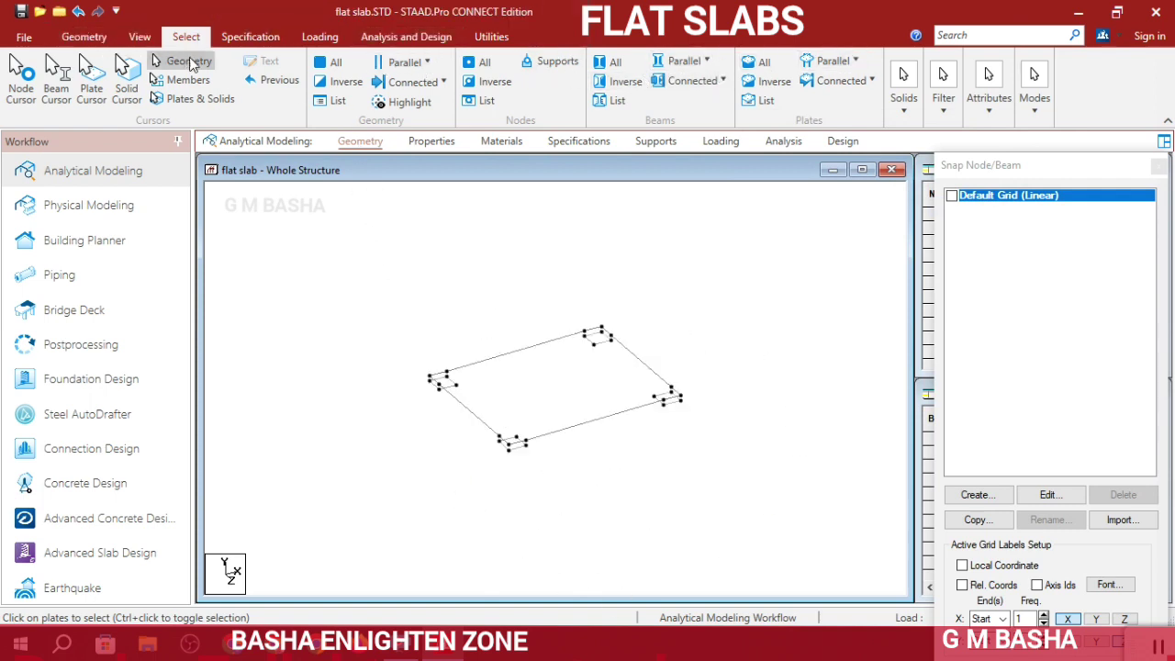
# Add a four-node plate across the full rectangle, joining its four outer corner nodes at the slab level
pyautogui.click(84, 37)
pyautogui.click(511, 73)
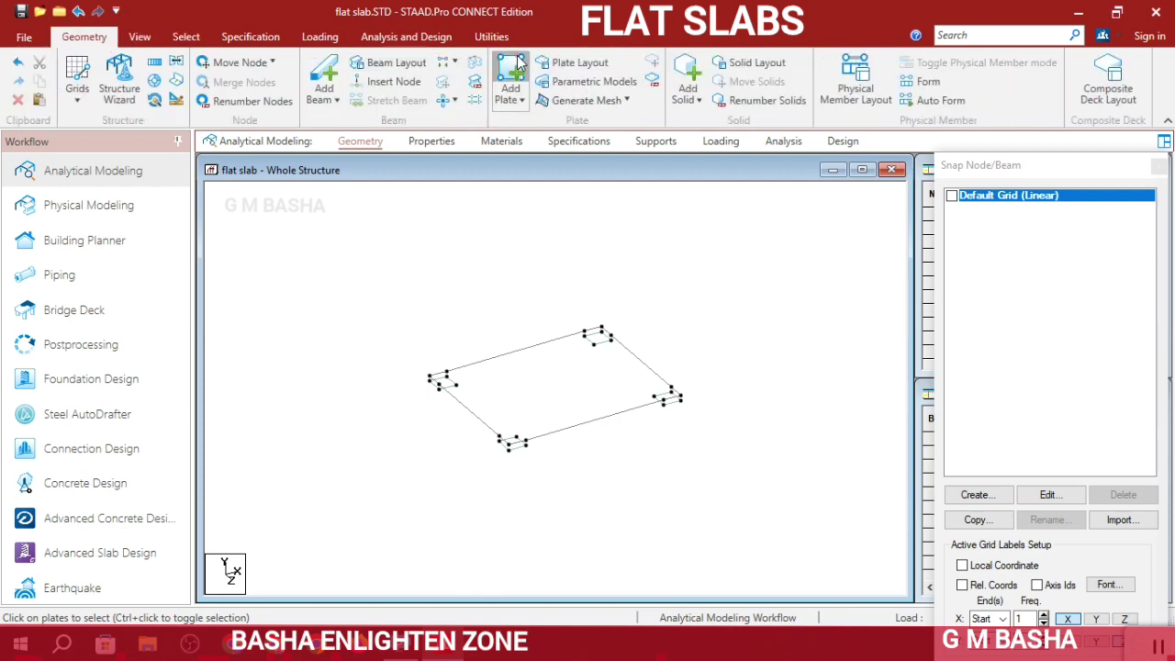
pyautogui.click(598, 336)
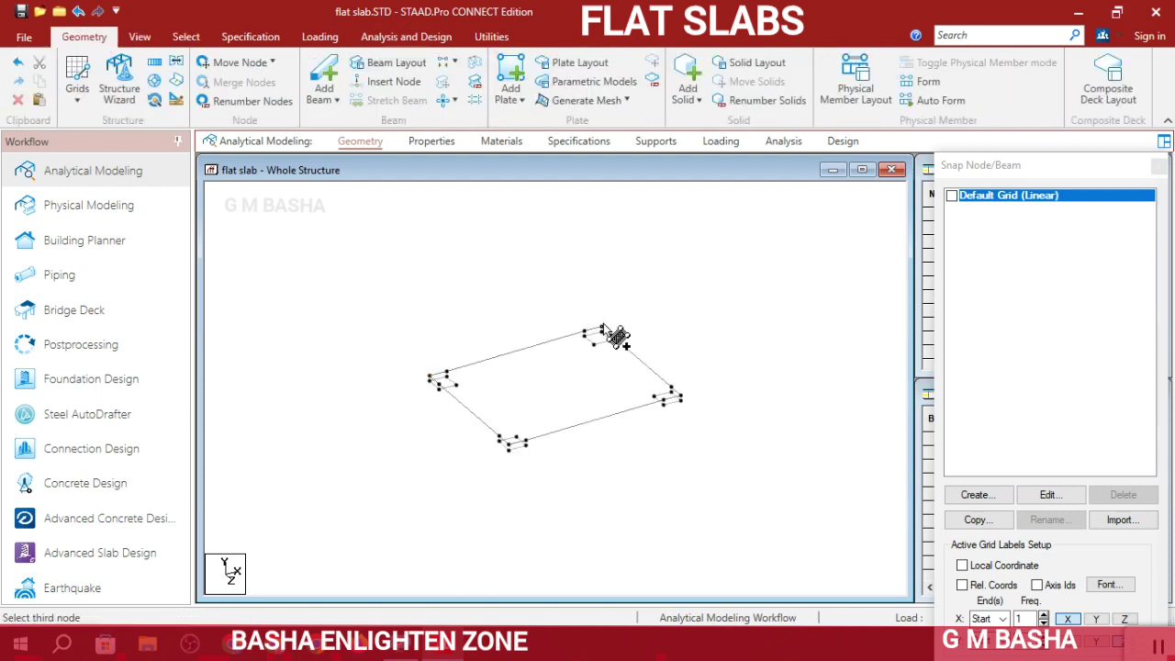
pyautogui.click(671, 395)
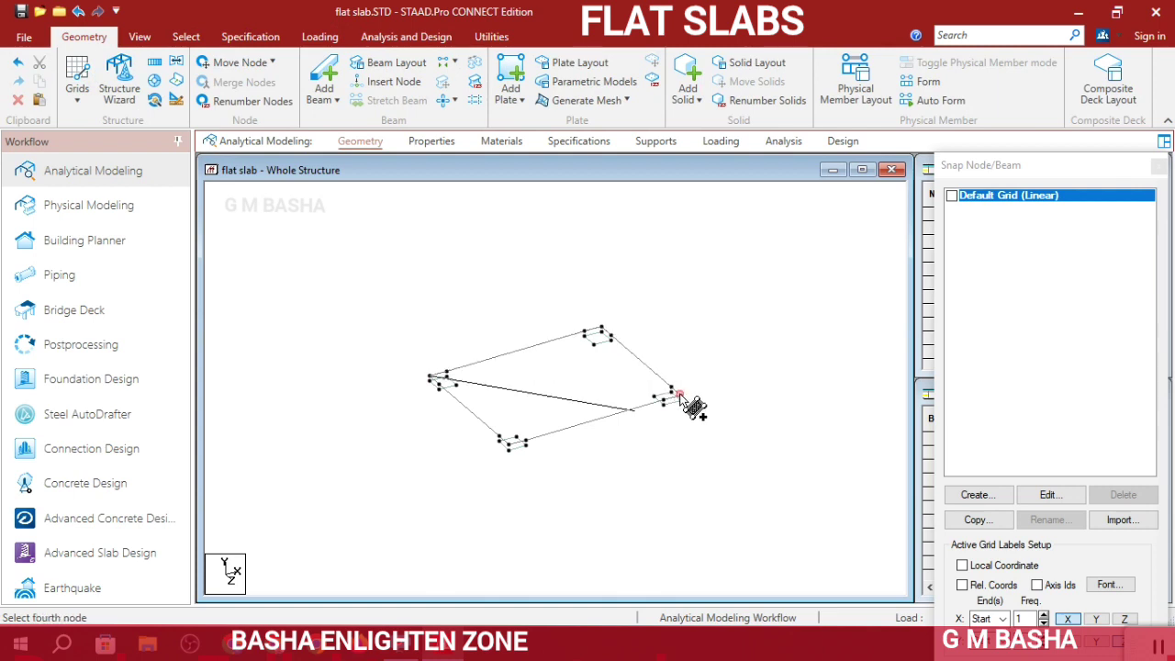
pyautogui.click(507, 443)
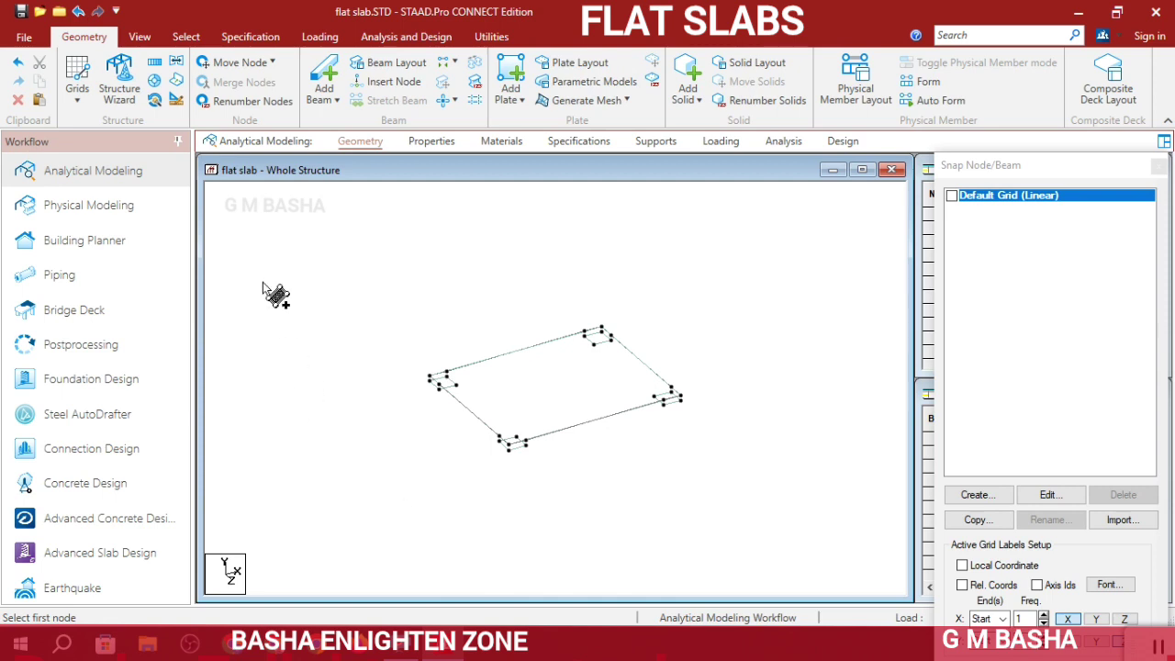
# Delete all the outline beams parallel to X and Z
pyautogui.click(187, 39)
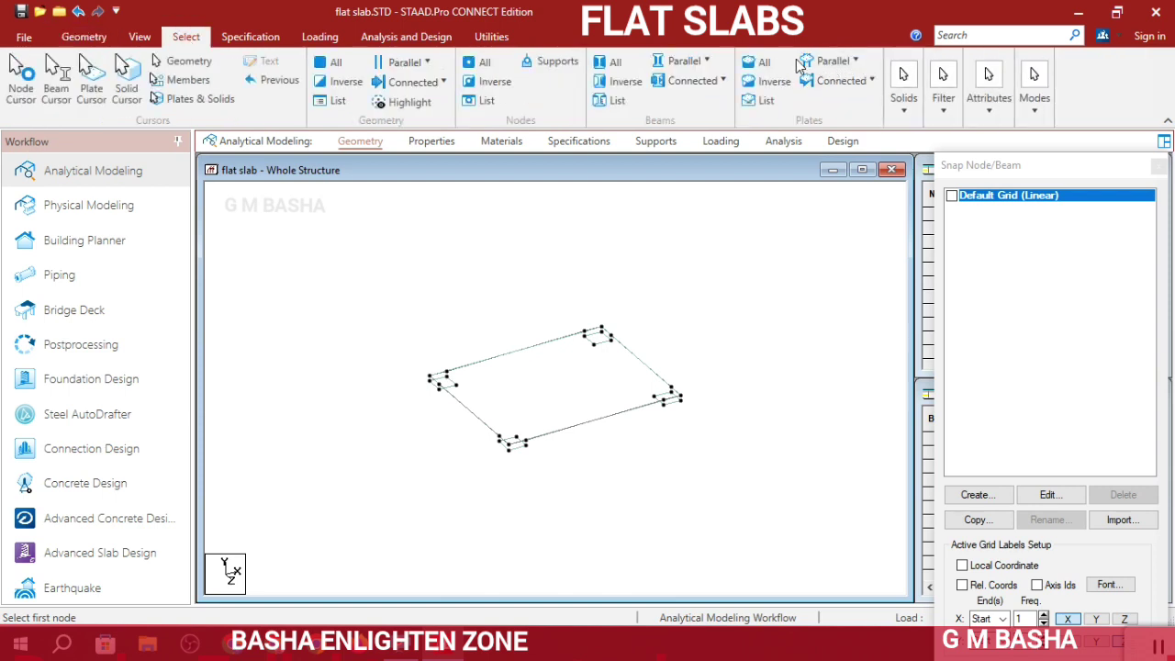
pyautogui.click(684, 60)
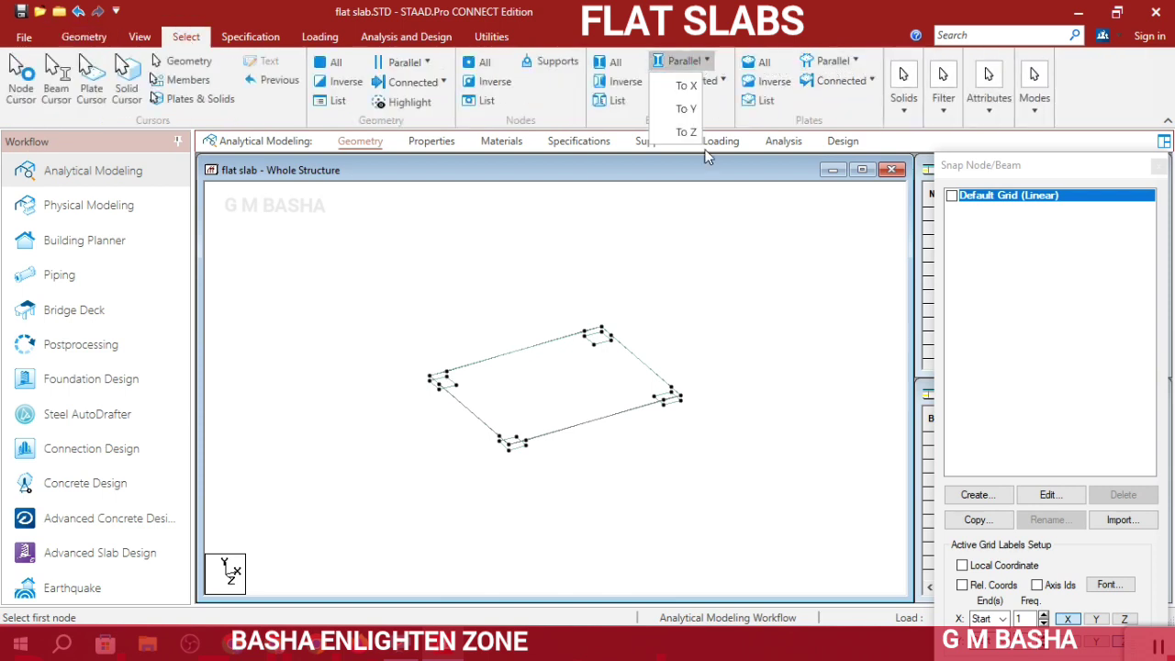
pyautogui.click(686, 86)
pyautogui.click(684, 61)
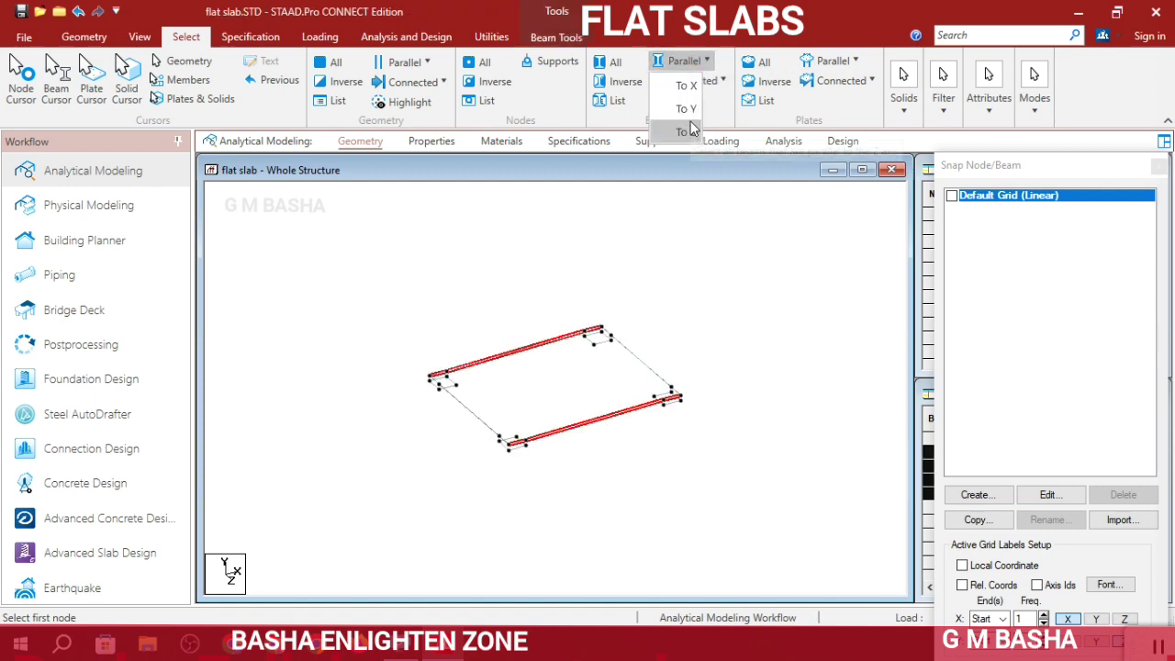
pyautogui.click(687, 131)
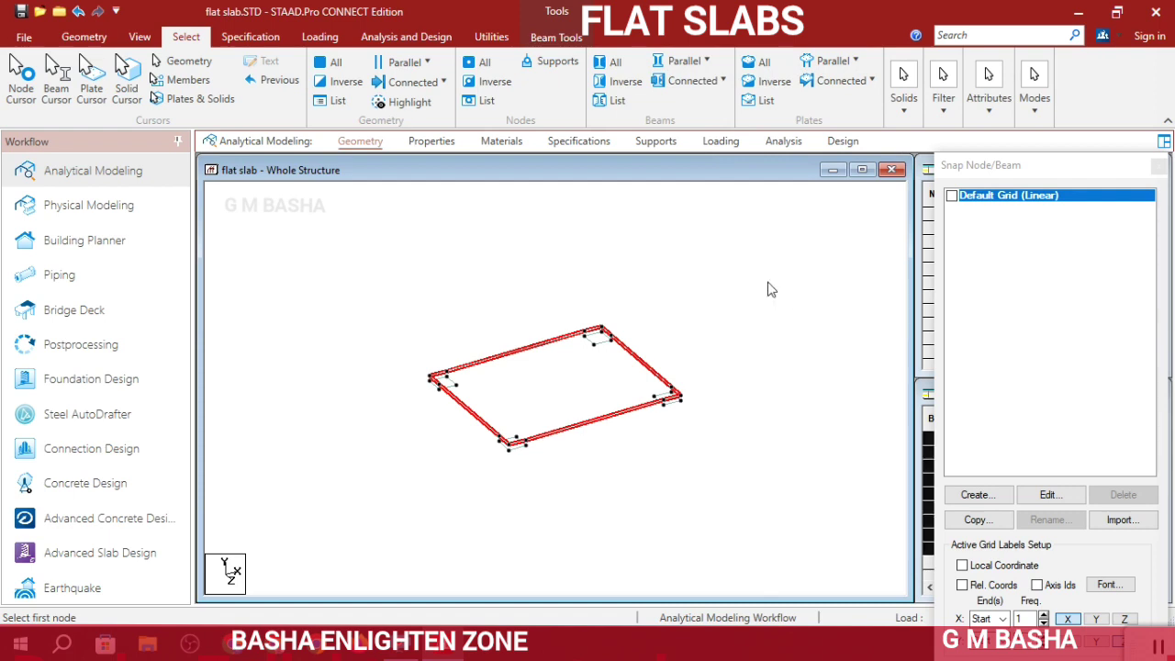
pyautogui.press('Delete')
pyautogui.press('Return')
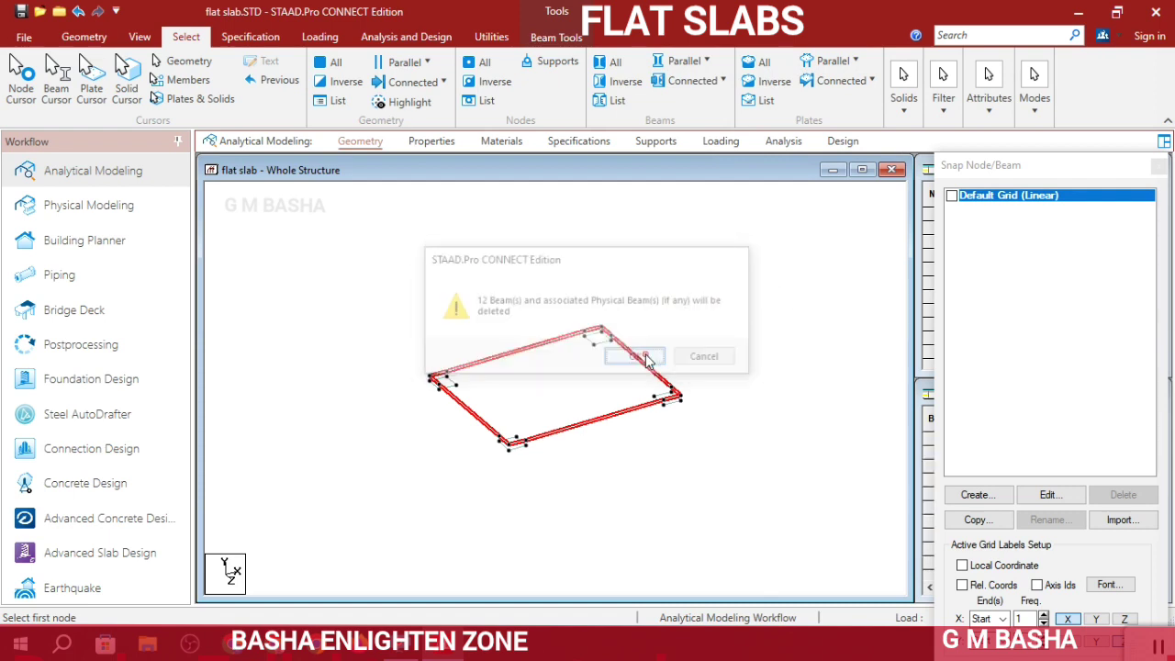
pyautogui.click(648, 360)
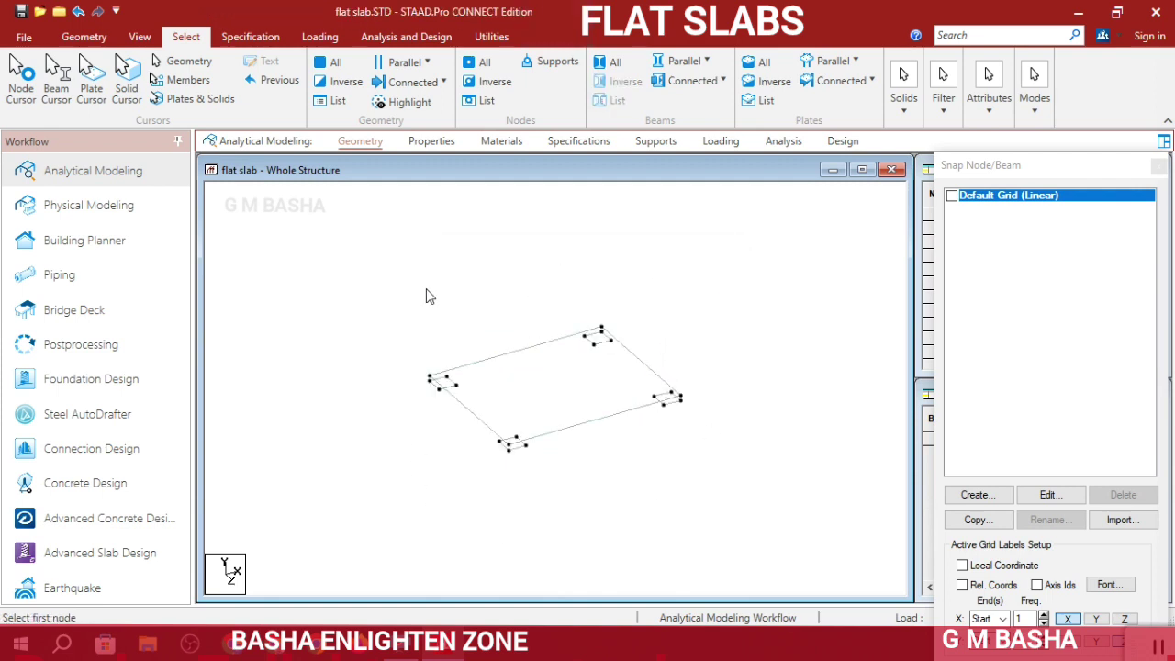
# Create columns below the four slab-level corner nodes with a translational repeat of -3 m in Y and linked steps
pyautogui.click(139, 37)
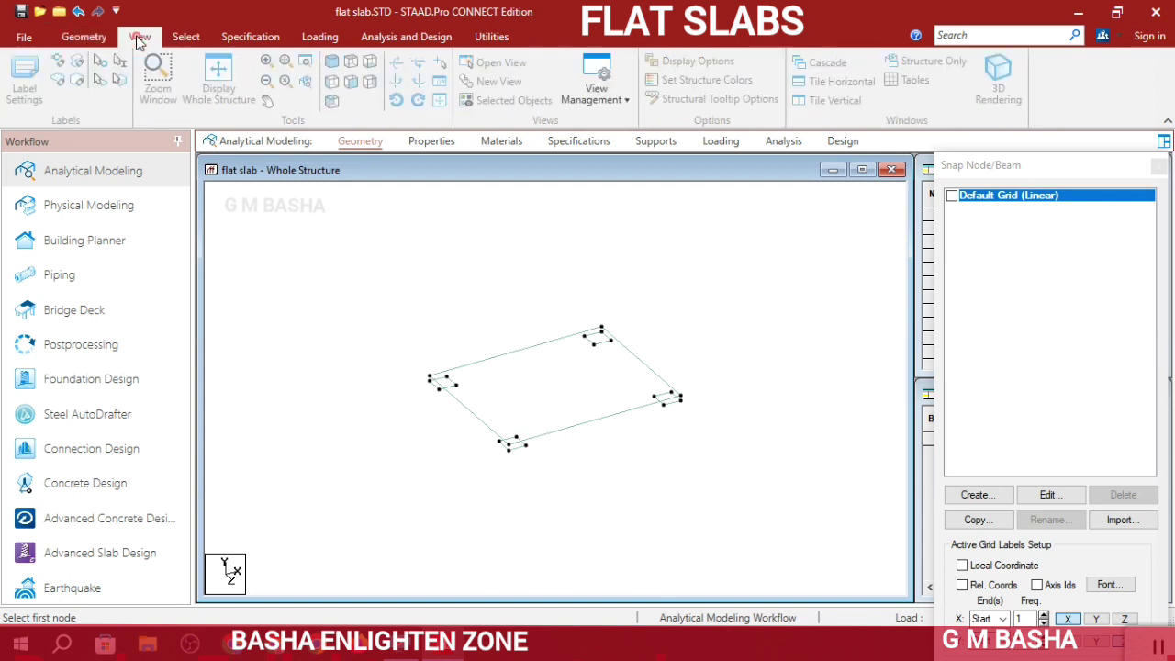
pyautogui.click(352, 86)
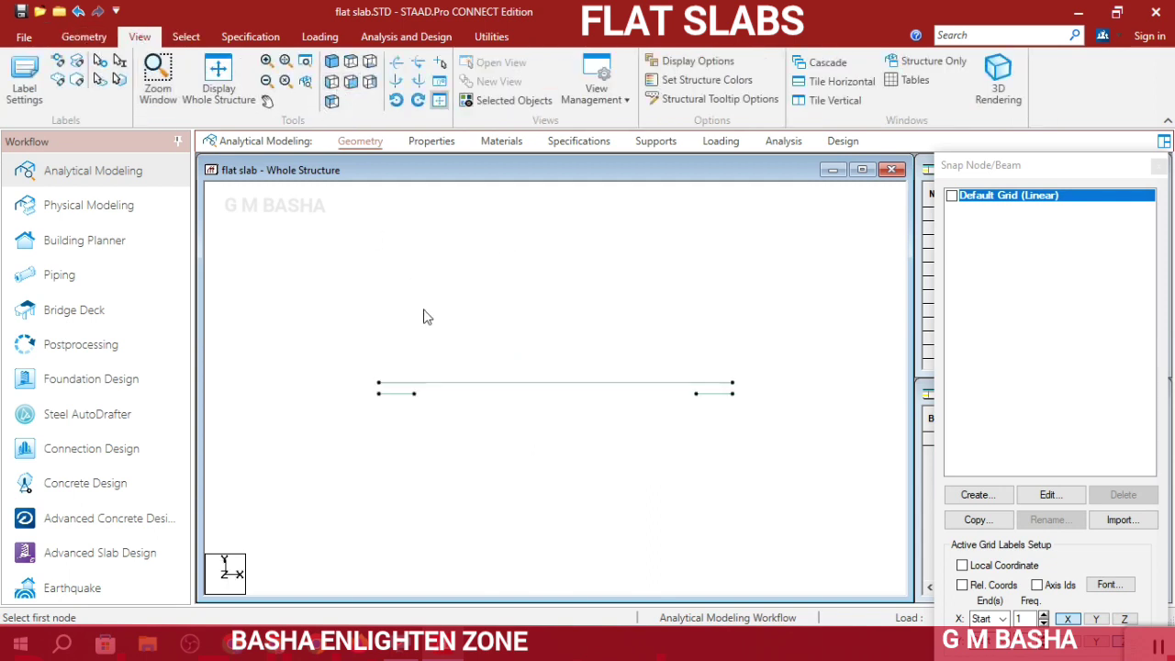
pyautogui.click(185, 37)
pyautogui.click(20, 85)
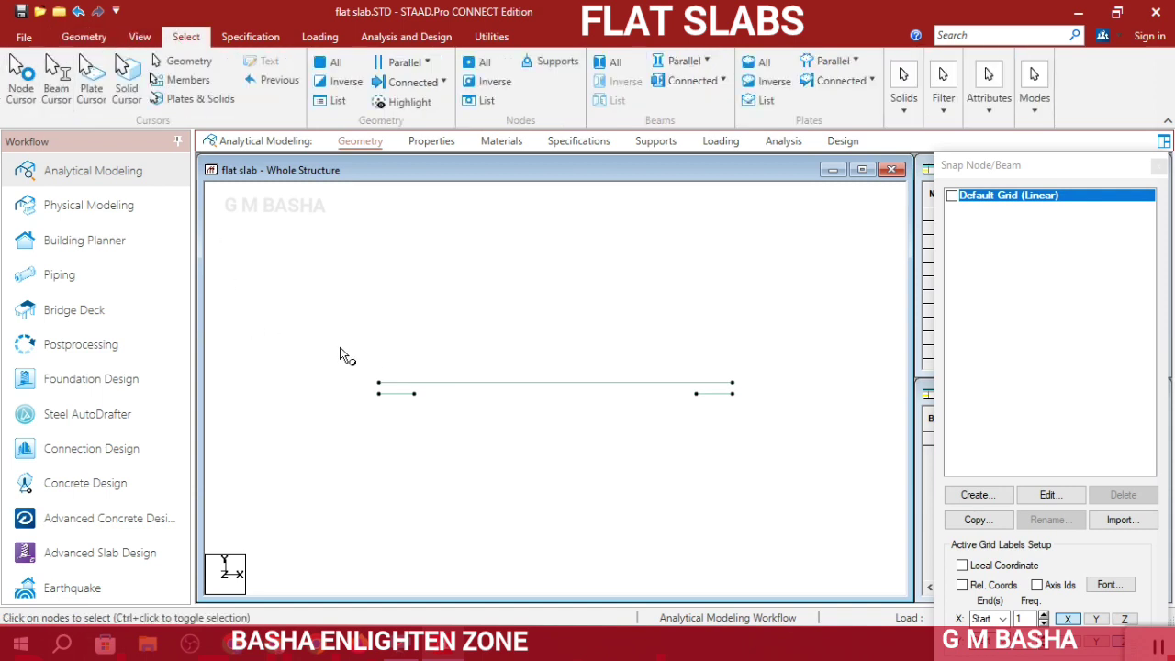
pyautogui.moveTo(336, 346); pyautogui.dragTo(806, 393)
pyautogui.click(137, 37)
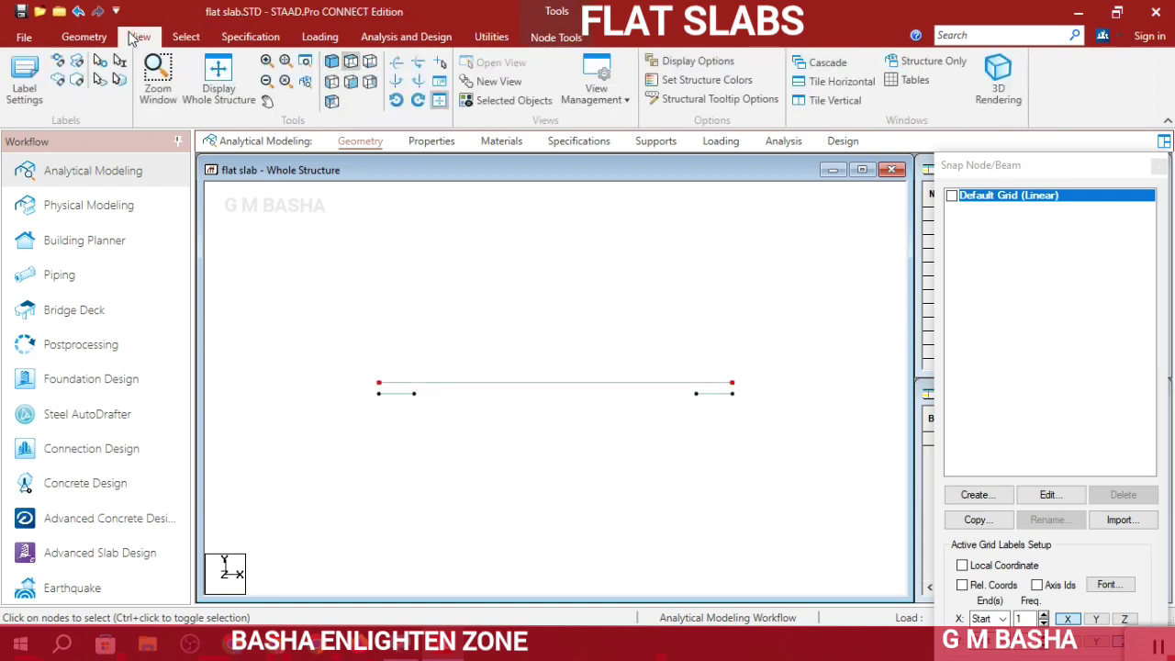
pyautogui.click(328, 60)
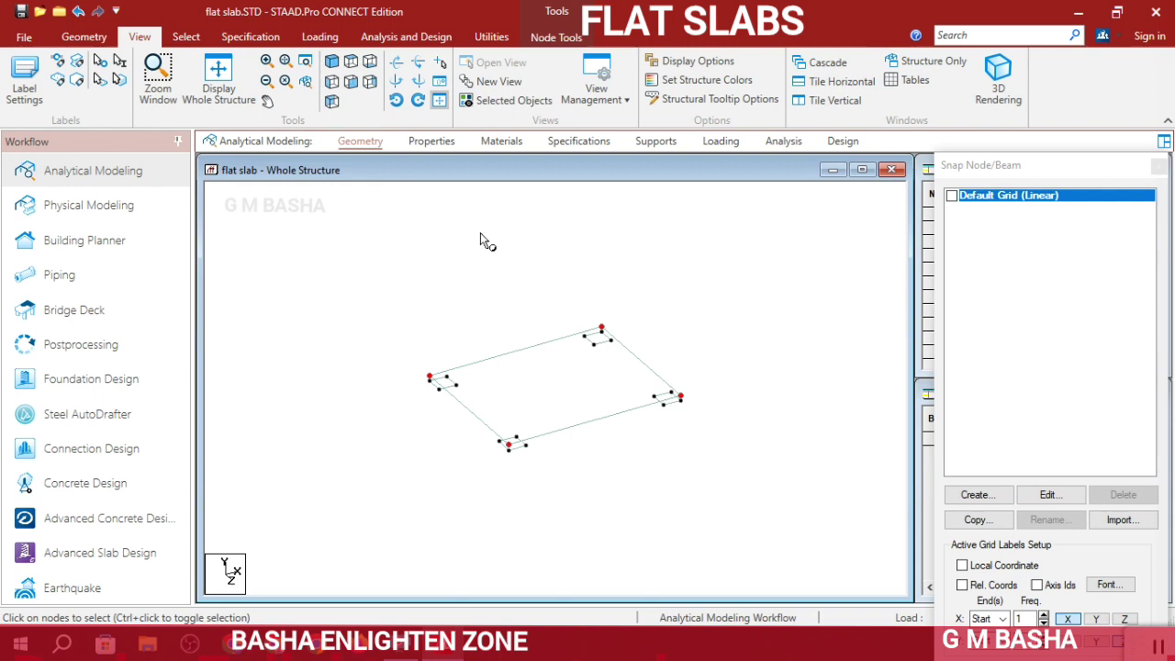
pyautogui.click(83, 37)
pyautogui.click(155, 80)
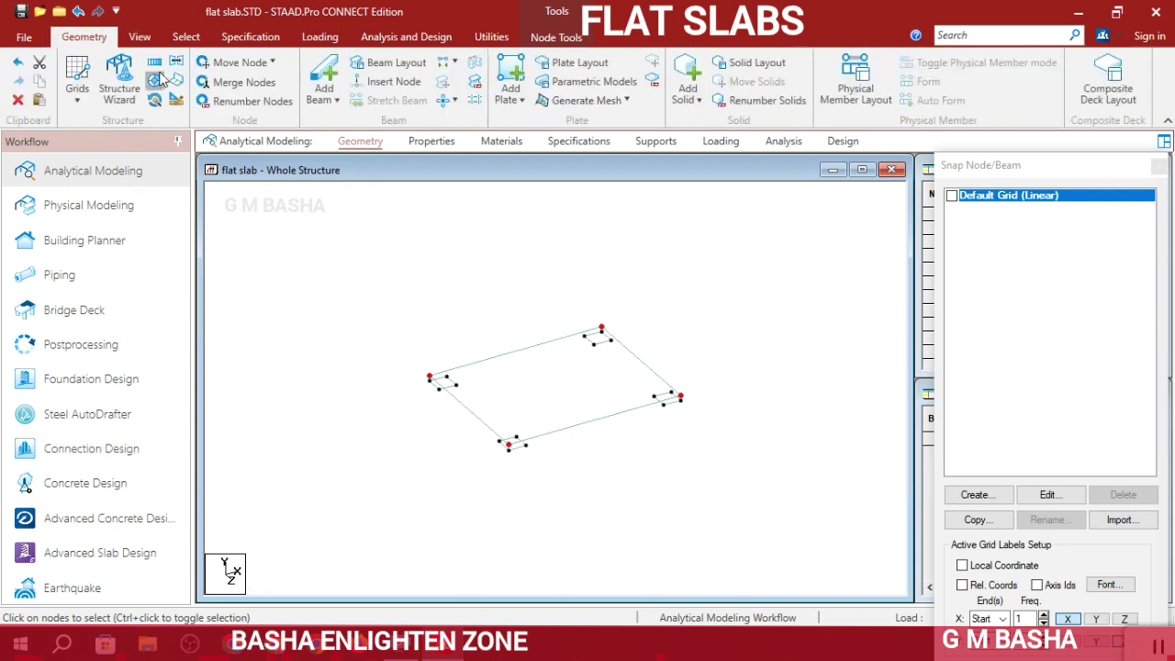
pyautogui.click(882, 265)
pyautogui.click(155, 64)
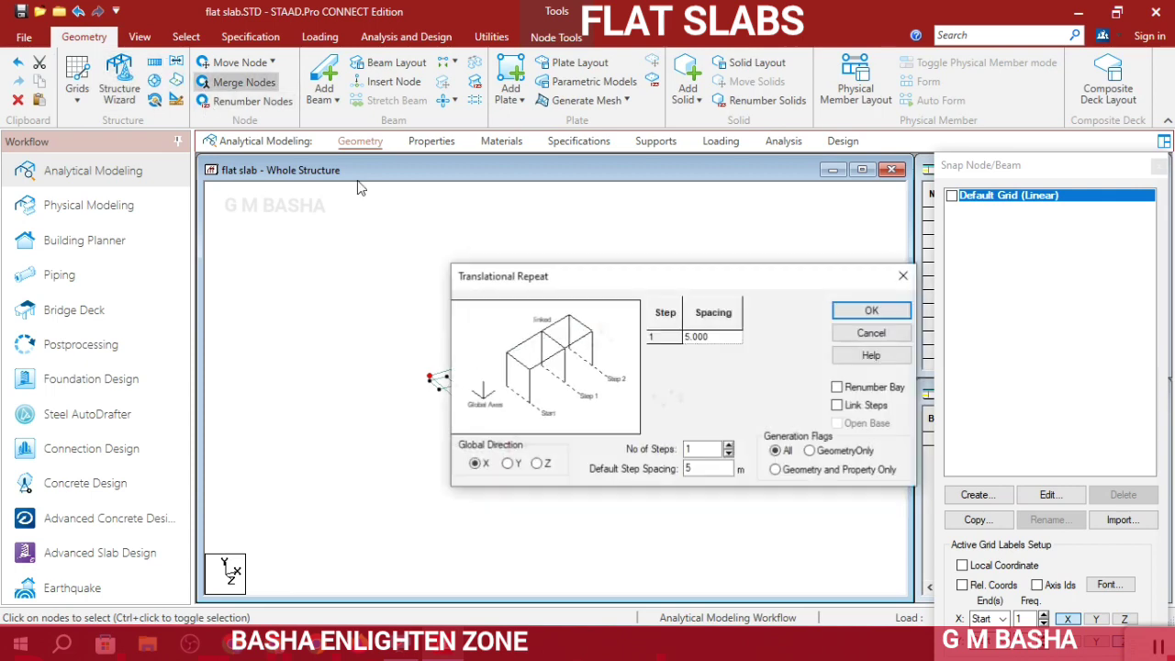
pyautogui.click(507, 464)
pyautogui.doubleClick(688, 469)
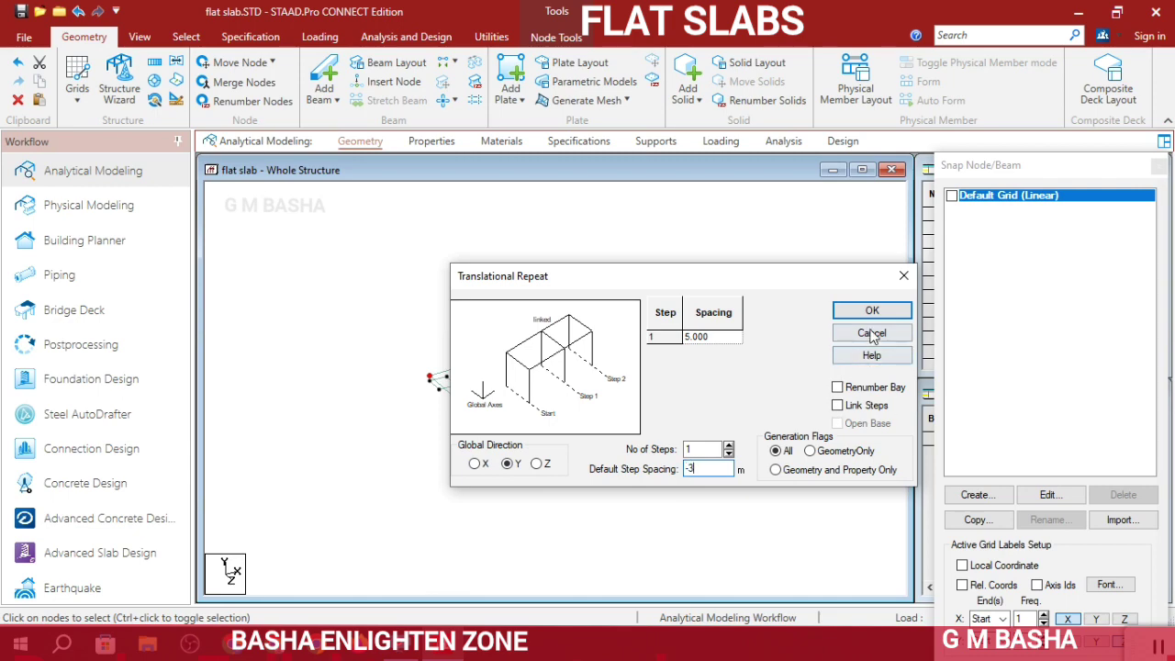
pyautogui.click(870, 406)
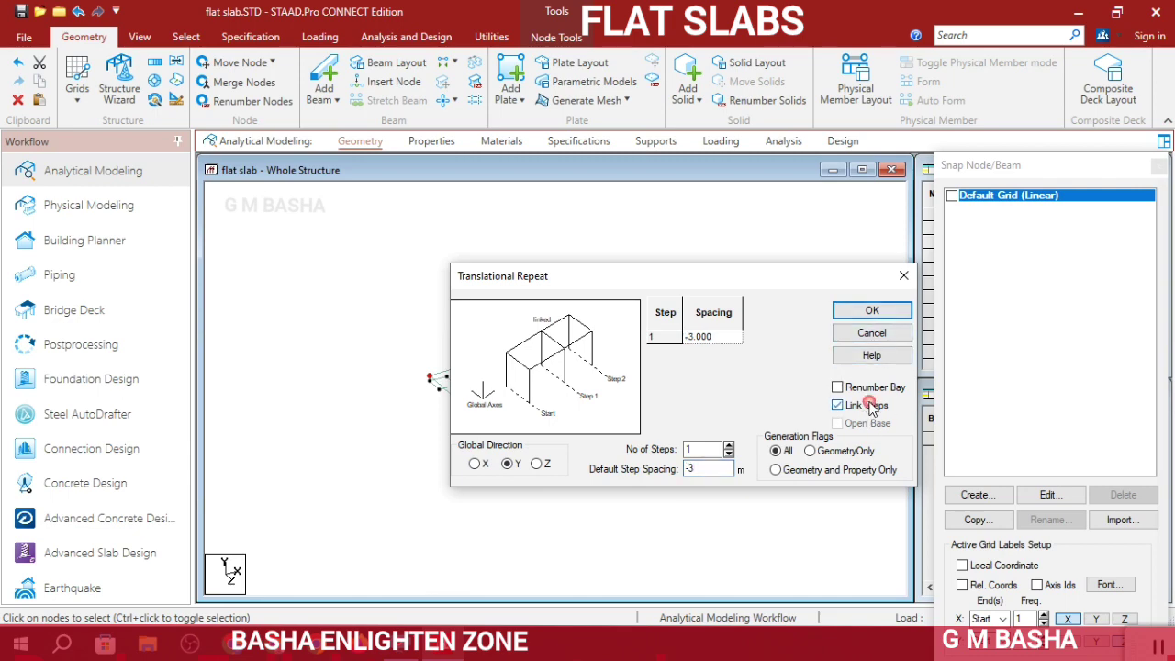
pyautogui.click(872, 312)
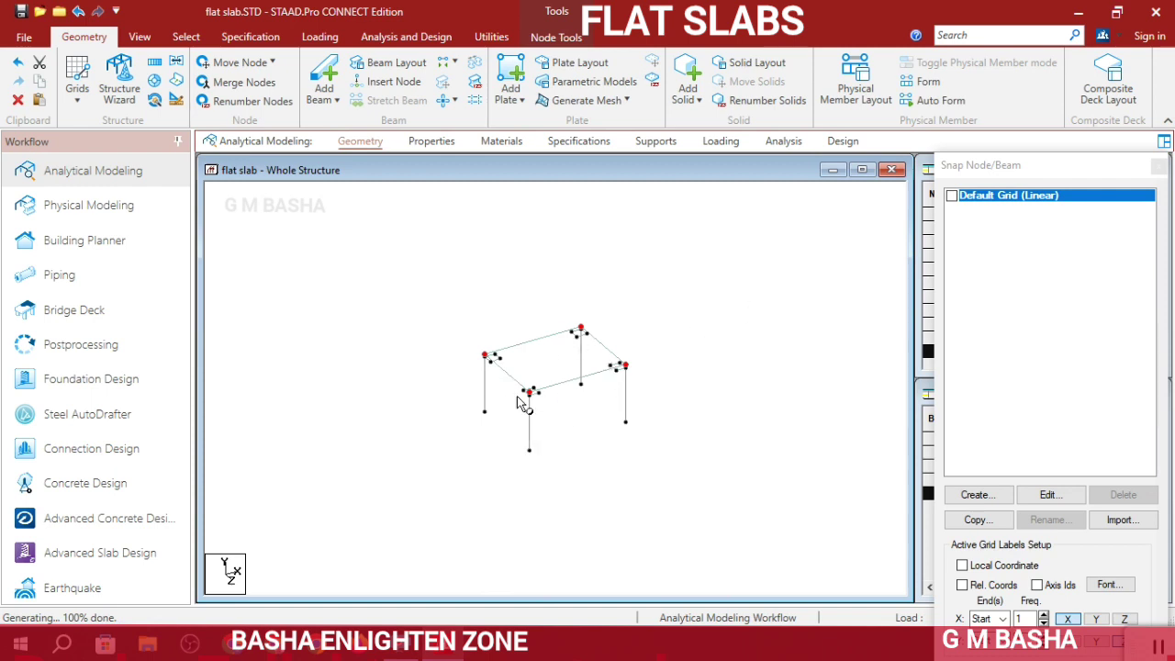
pyautogui.click(690, 372)
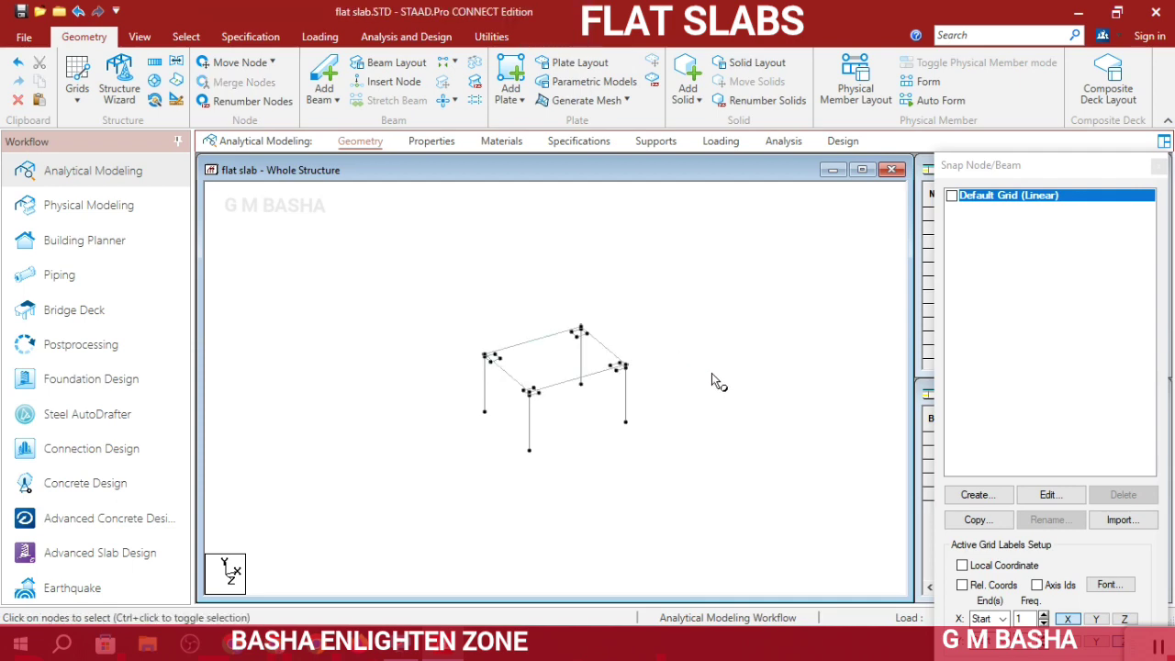
# Define a rectangular concrete section with YD 0.4 m and ZD 0.3 m
pyautogui.click(429, 143)
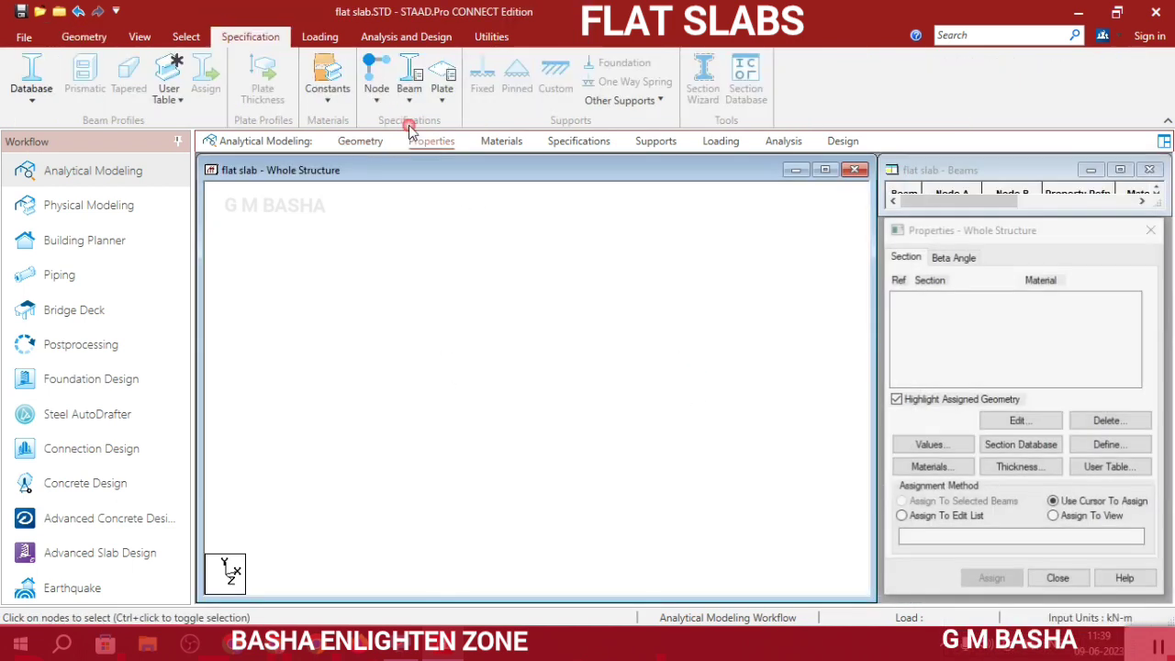
pyautogui.click(1106, 446)
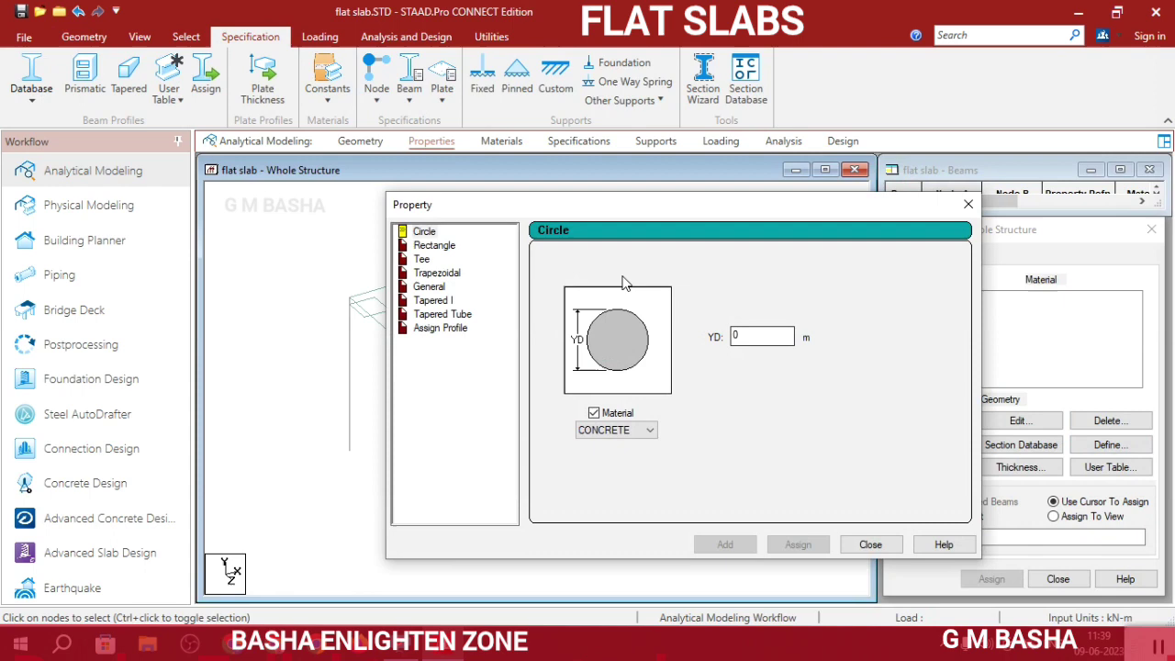
pyautogui.click(430, 246)
pyautogui.click(761, 322)
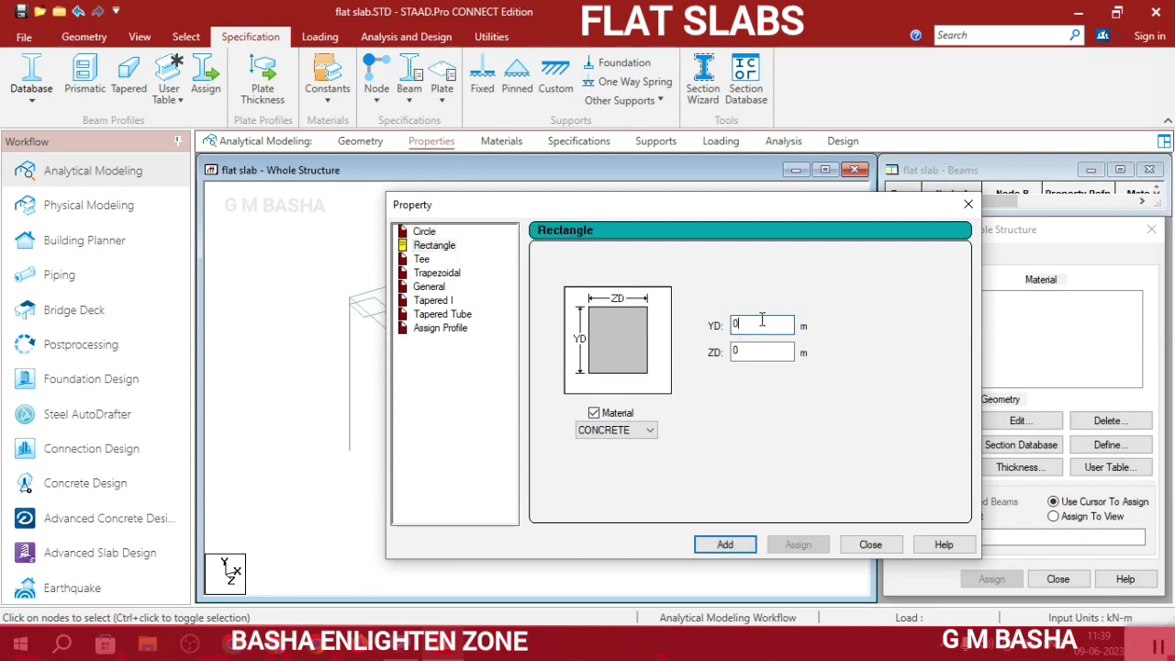
pyautogui.write('.4')
pyautogui.click(759, 353)
pyautogui.write('.3')
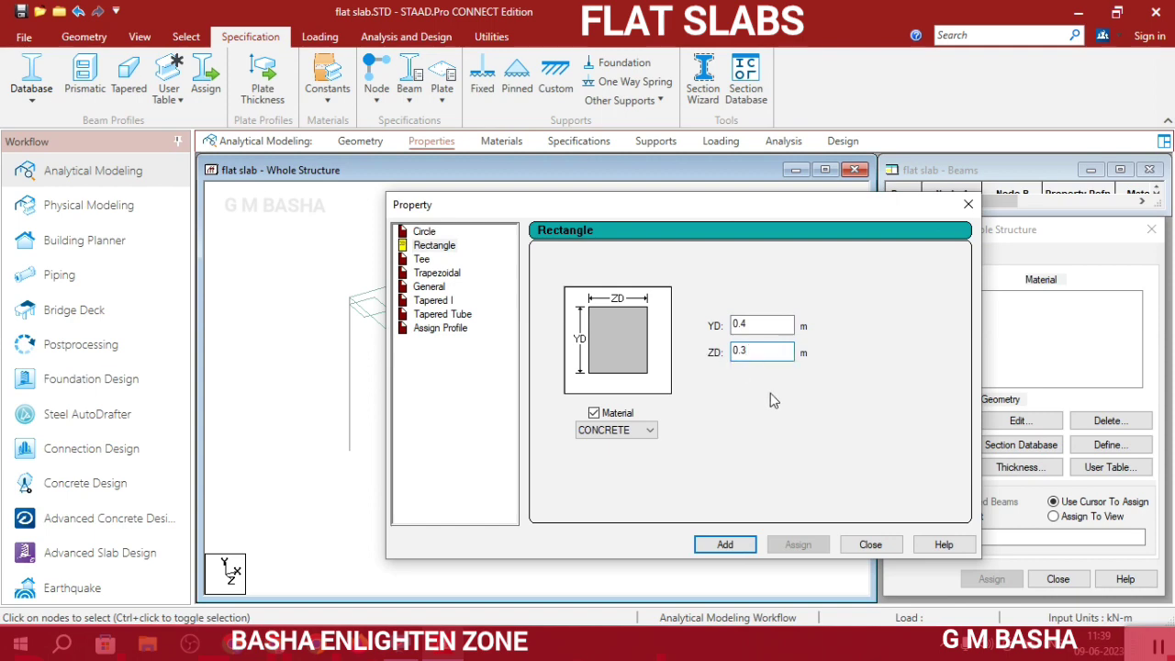
pyautogui.click(726, 545)
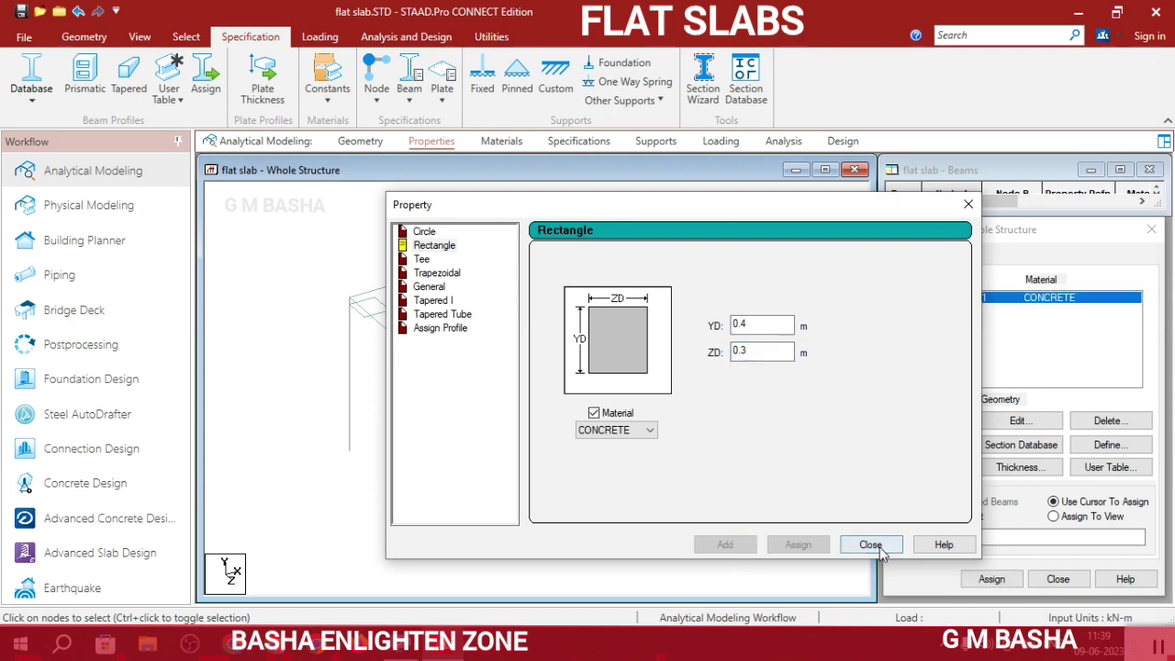
pyautogui.click(871, 546)
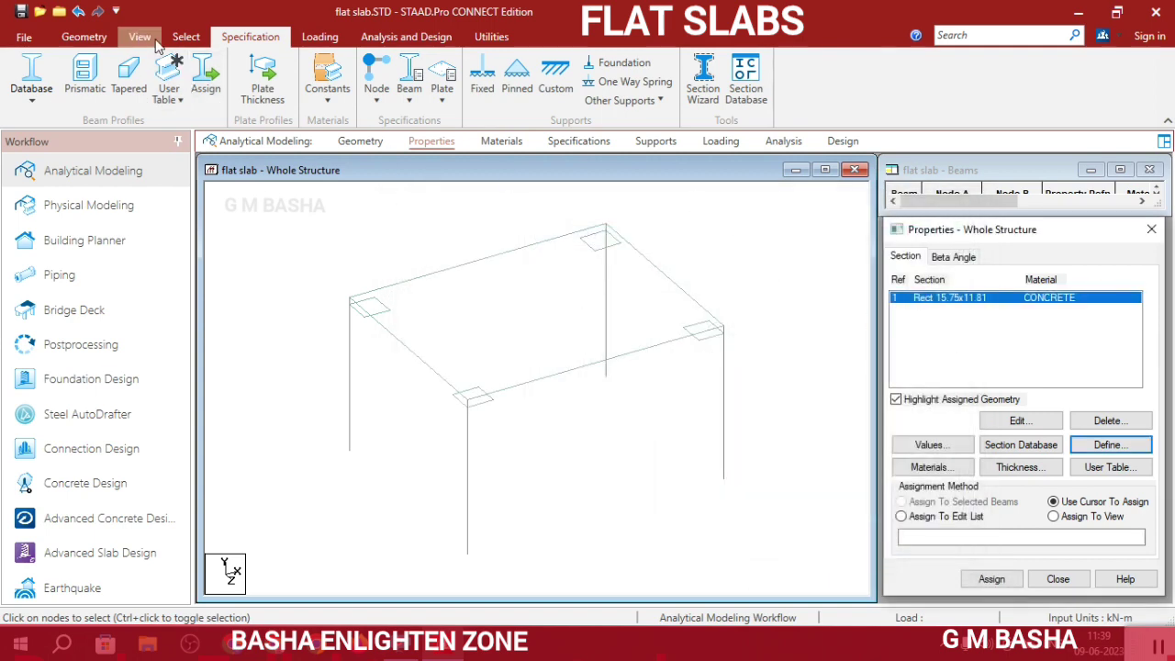
# Assign the rectangular concrete section to all columns parallel to Y
pyautogui.click(183, 37)
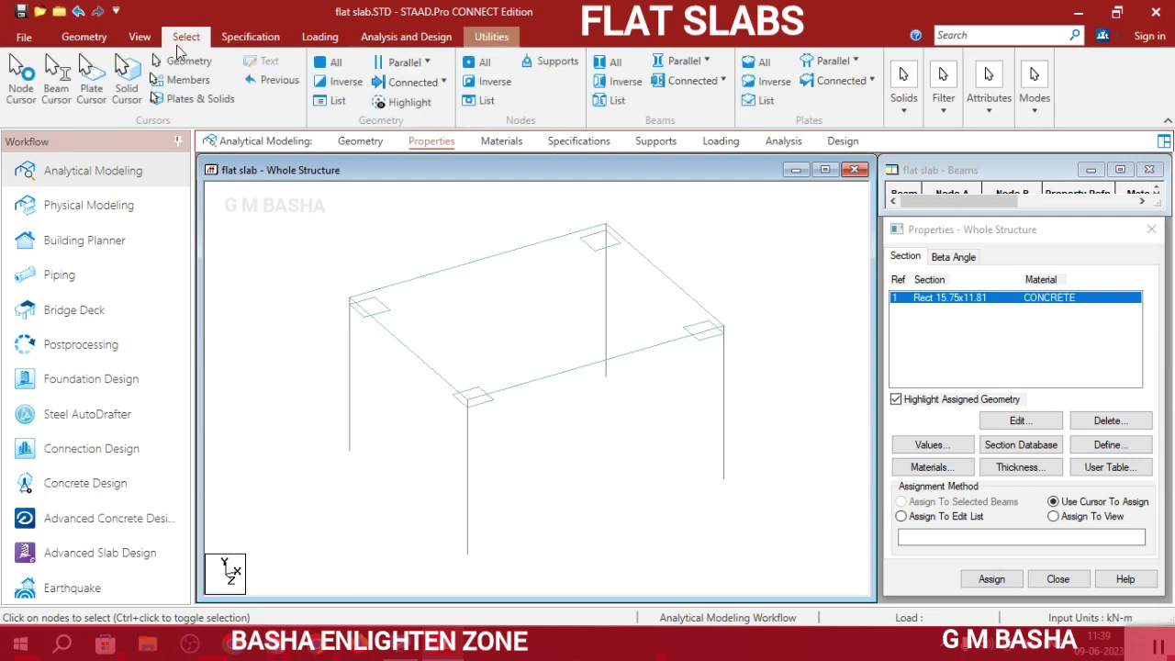
pyautogui.click(684, 61)
pyautogui.click(670, 114)
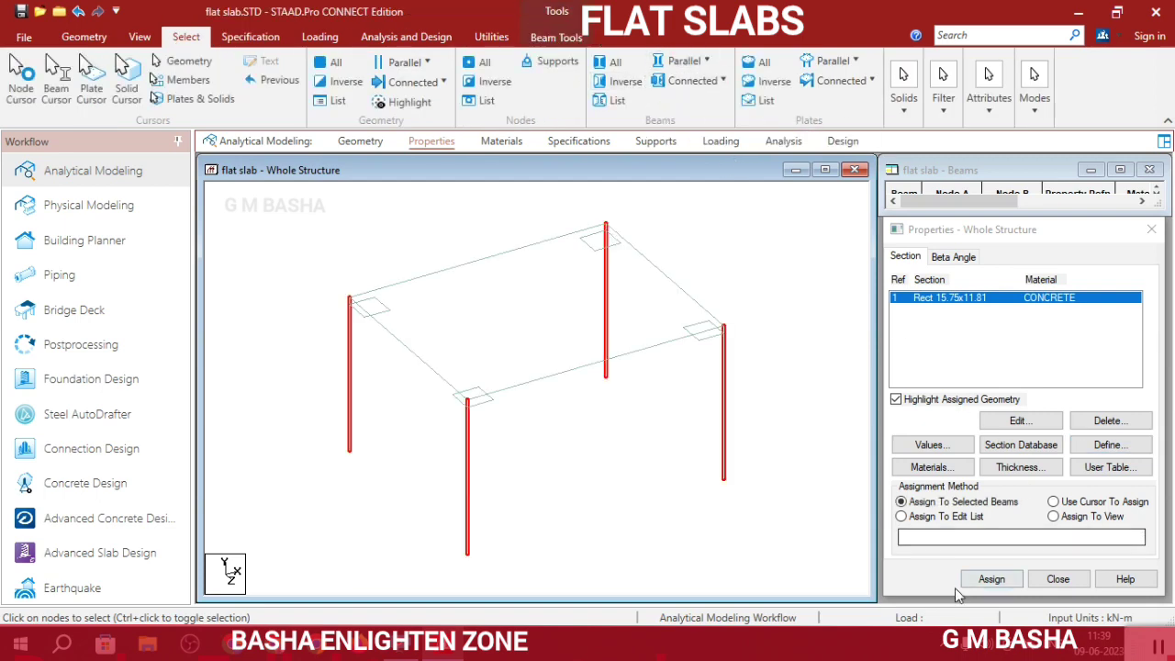
pyautogui.click(993, 579)
pyautogui.click(1051, 455)
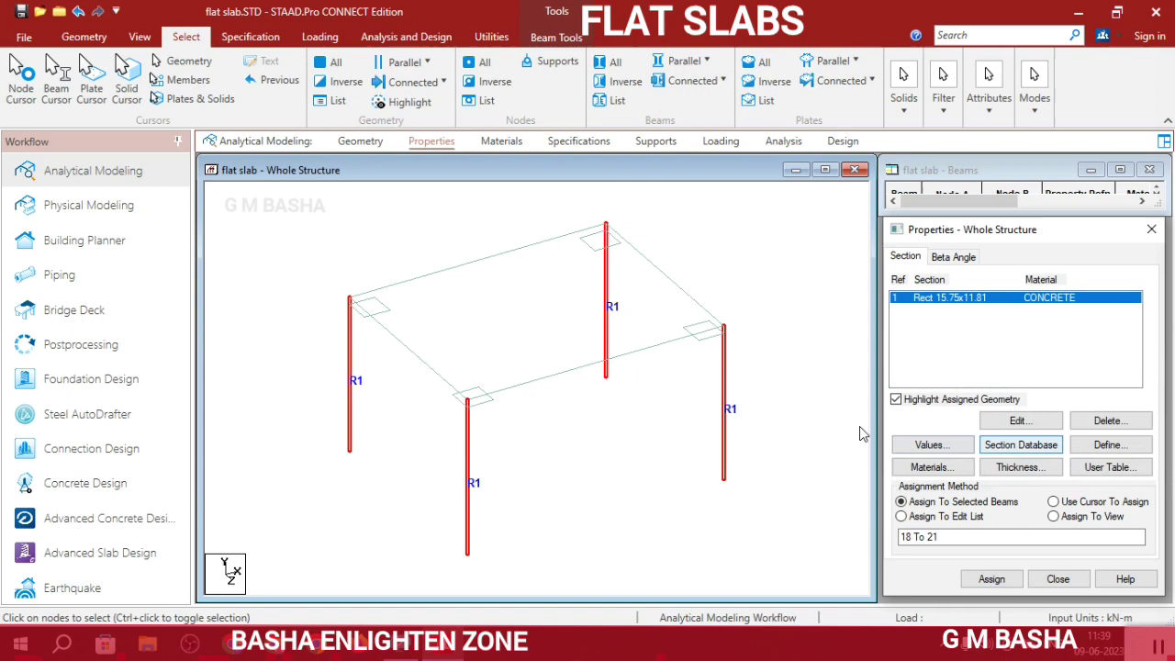
# Define a concrete plate thickness of 0.15 m at all four nodes
pyautogui.click(1021, 467)
pyautogui.click(754, 312)
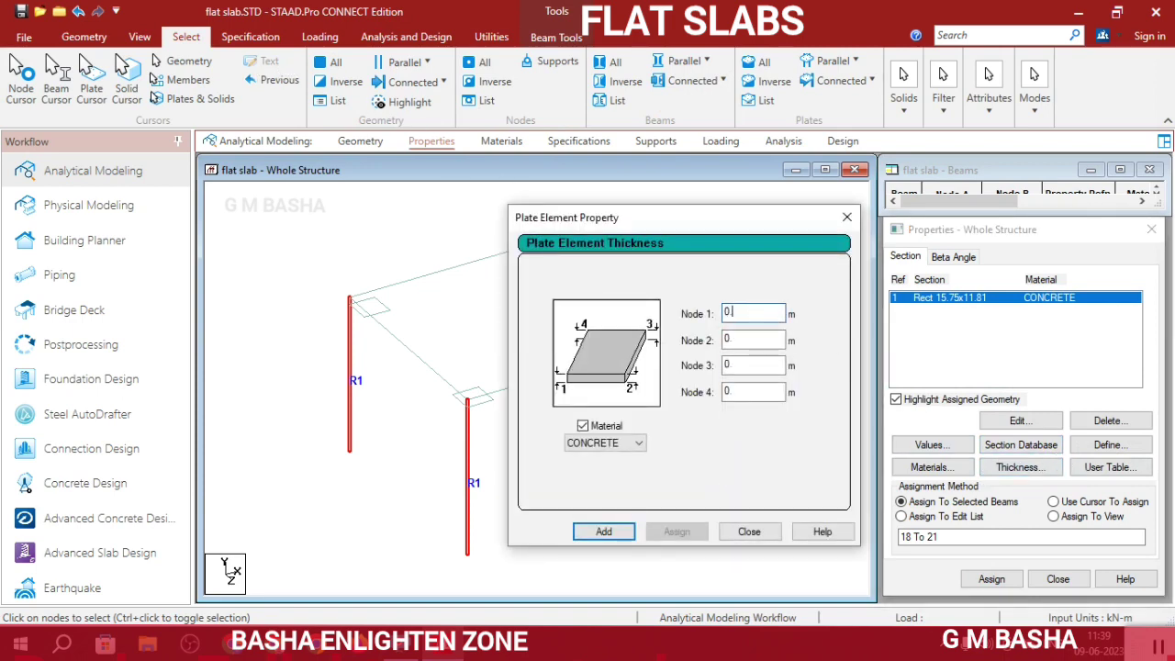
pyautogui.write('.15')
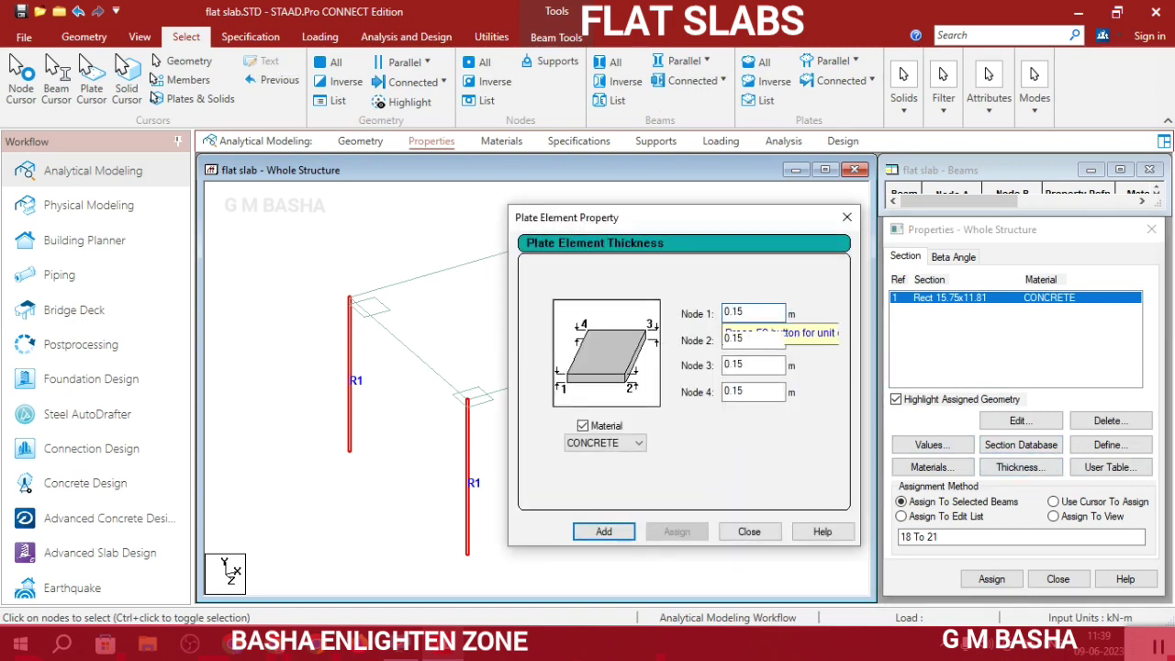
pyautogui.click(601, 533)
pyautogui.click(749, 533)
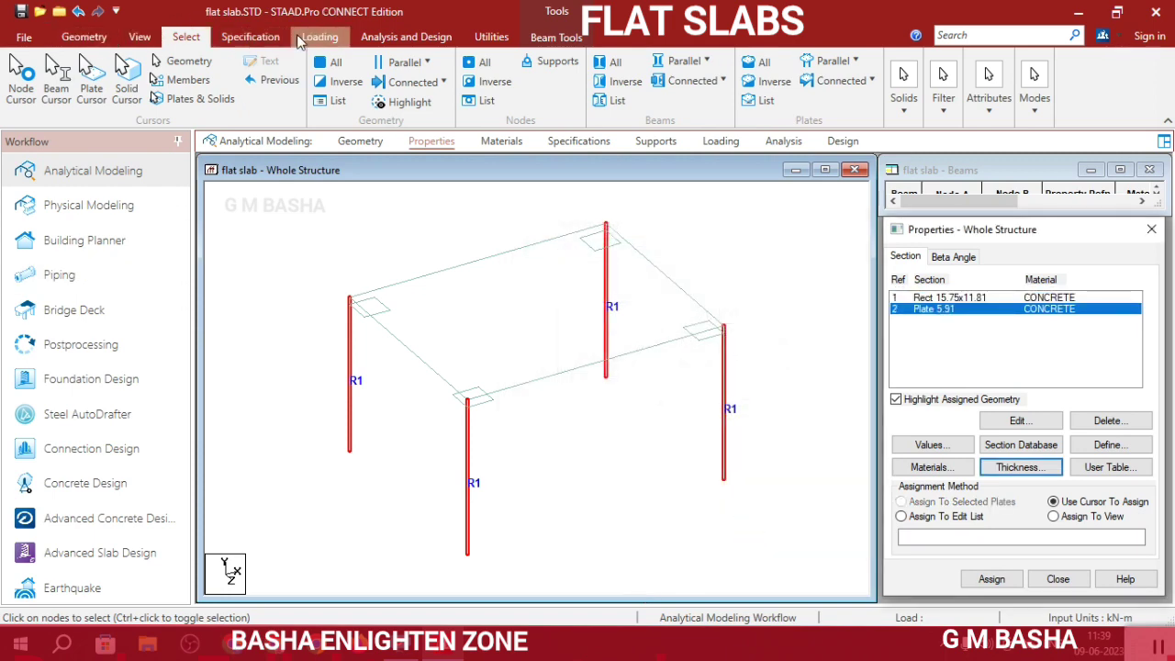
# Assign the 0.15 m plate thickness to the slab plate and the four corner drop plates
pyautogui.click(844, 60)
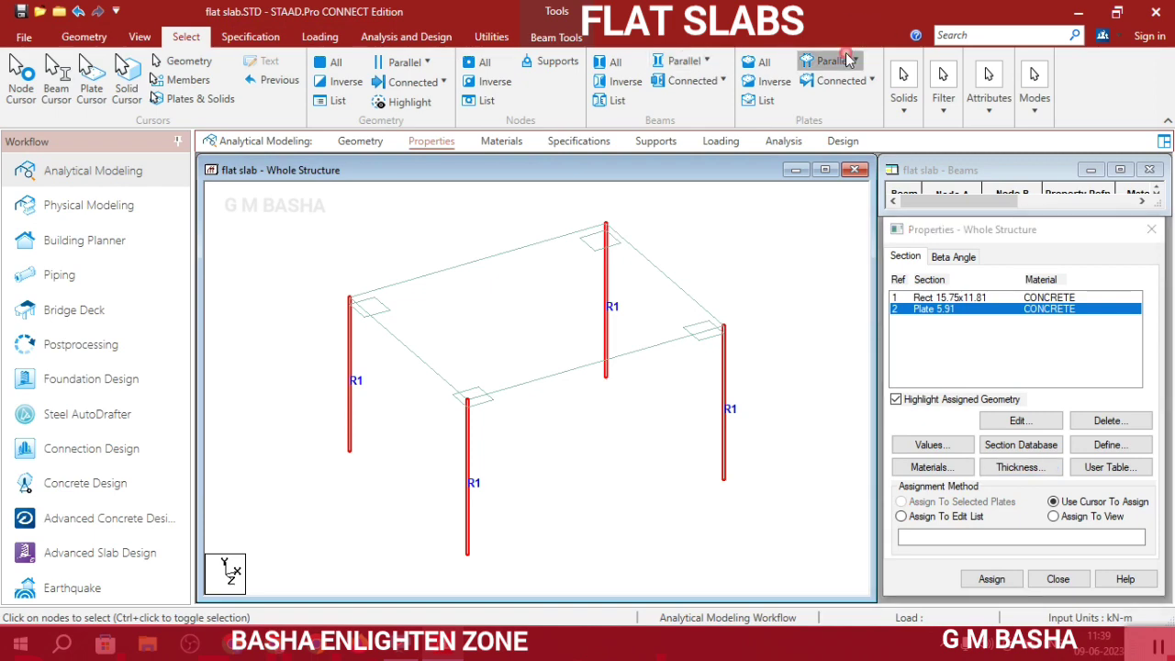
pyautogui.click(846, 133)
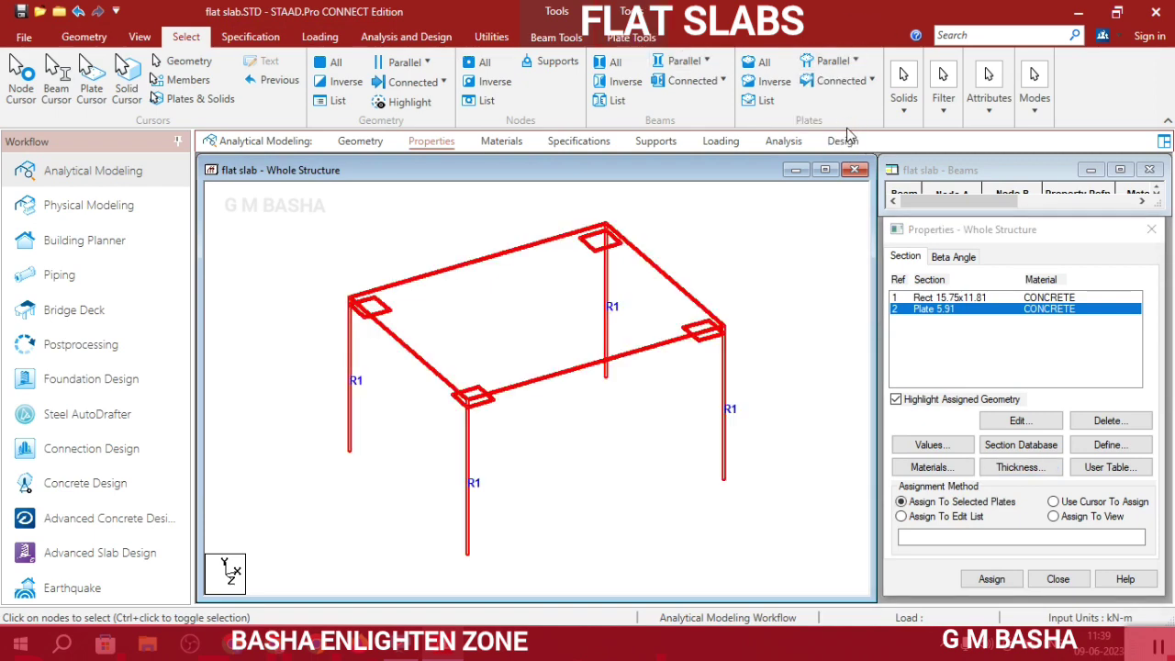
pyautogui.click(992, 579)
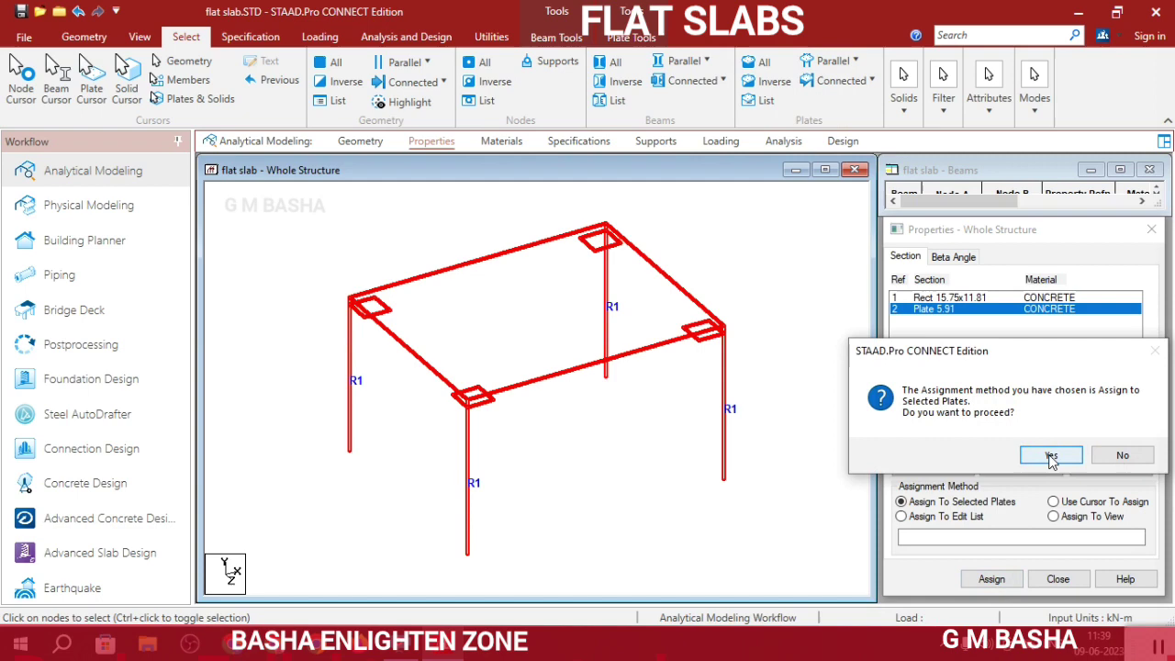
pyautogui.click(881, 449)
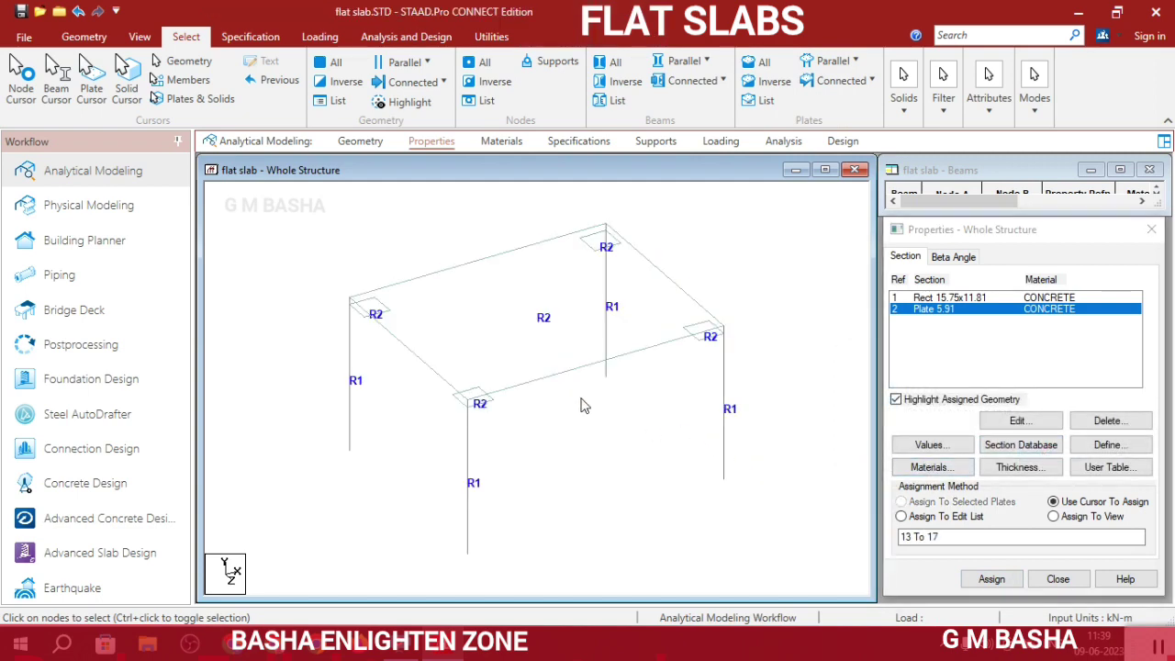
# Examine the slab, corner drops and columns in a 3D rendering from above and below, and close the rendering and section properties
pyautogui.click(140, 37)
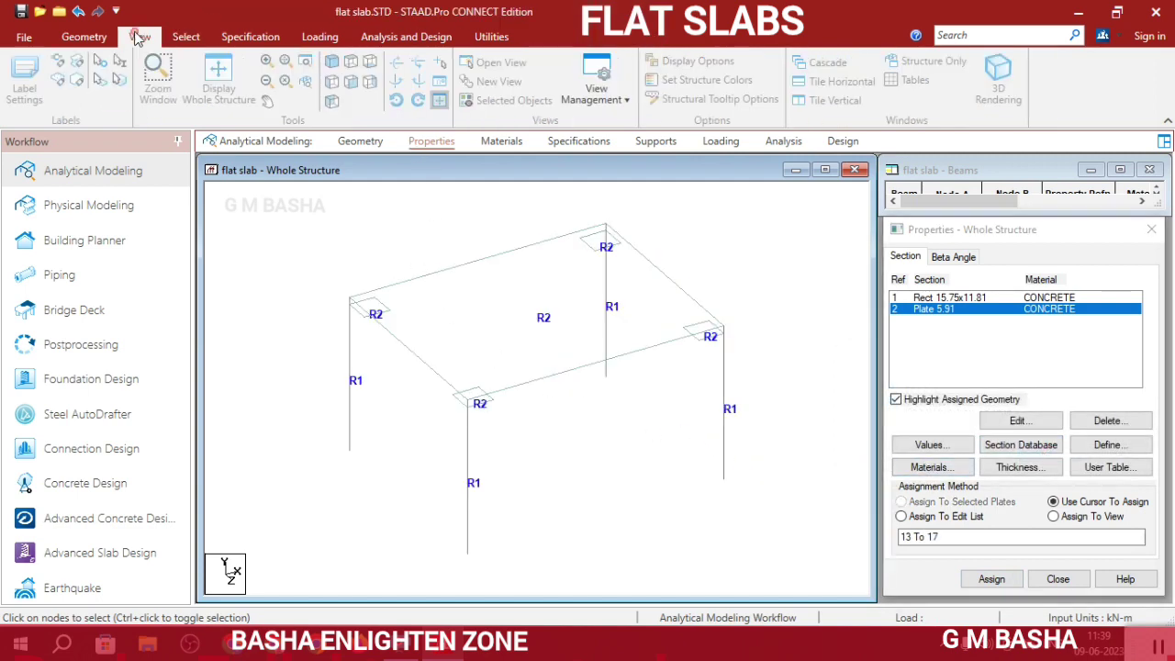
pyautogui.click(991, 71)
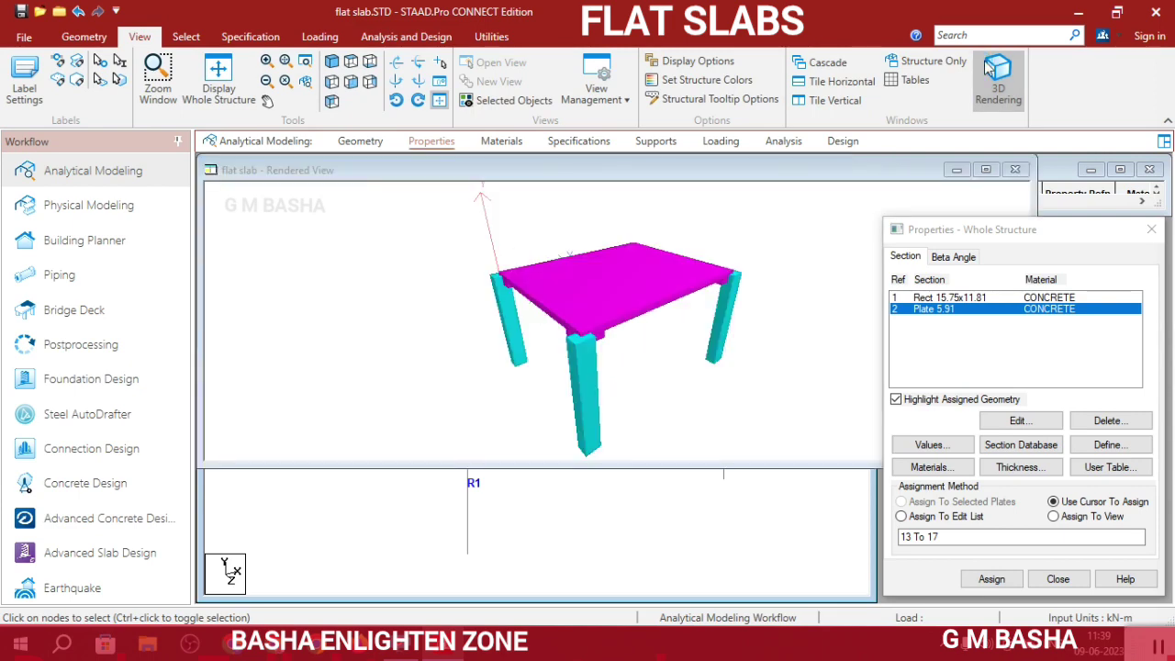
pyautogui.moveTo(713, 410); pyautogui.dragTo(670, 294)
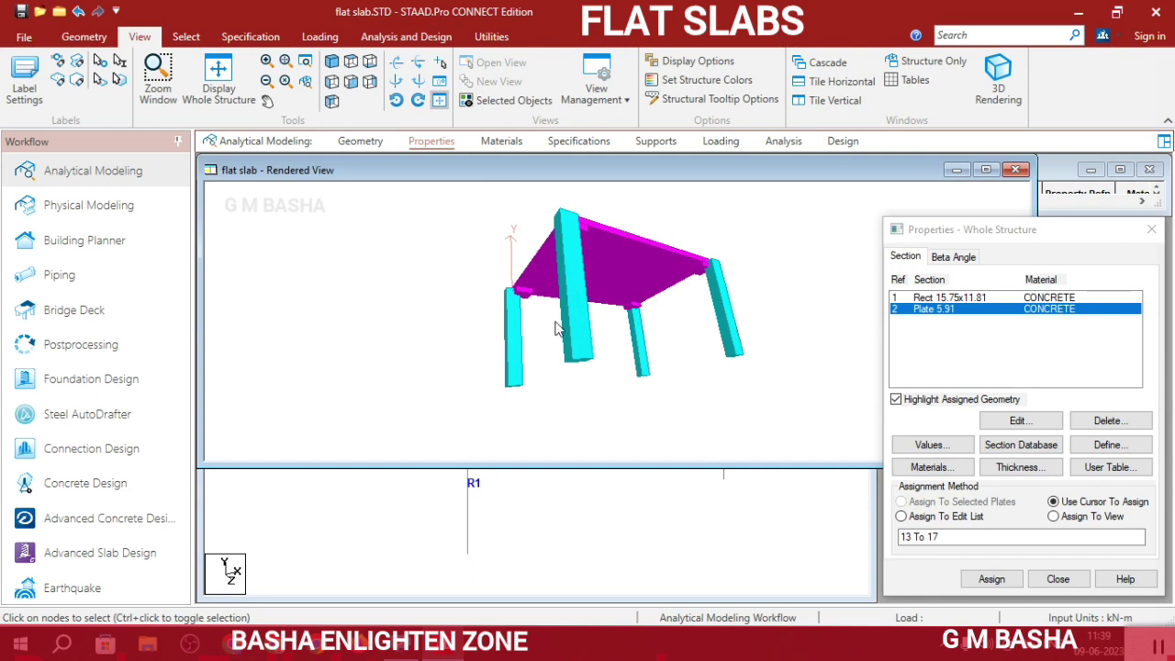
pyautogui.moveTo(597, 271); pyautogui.dragTo(562, 268)
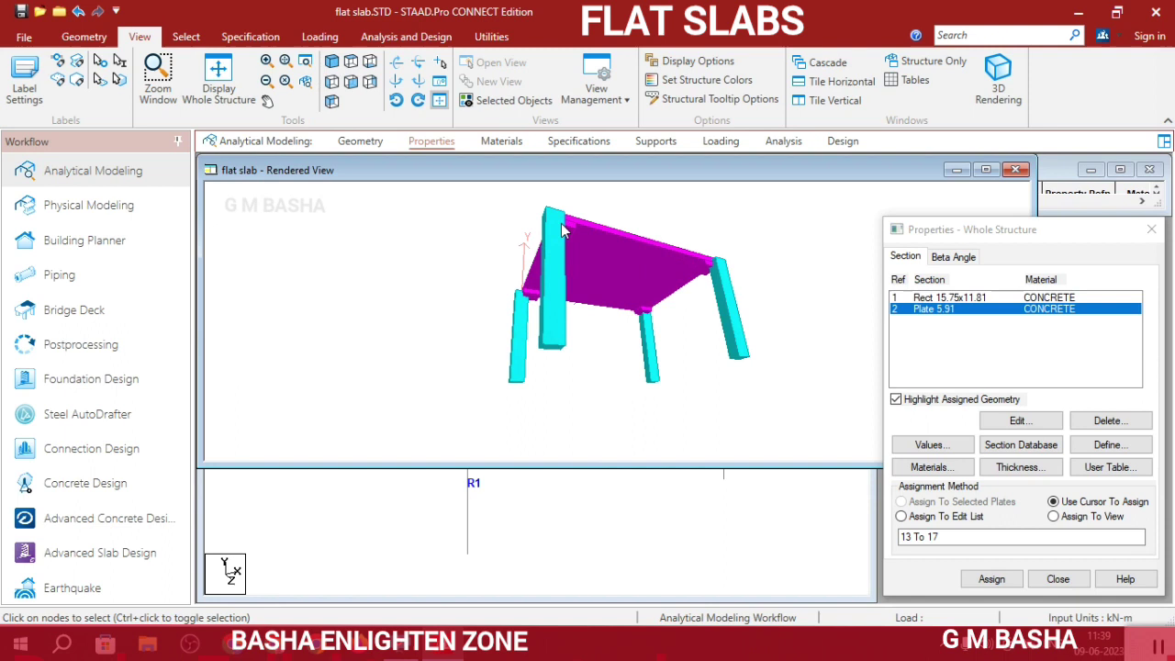
pyautogui.moveTo(668, 328); pyautogui.dragTo(667, 376)
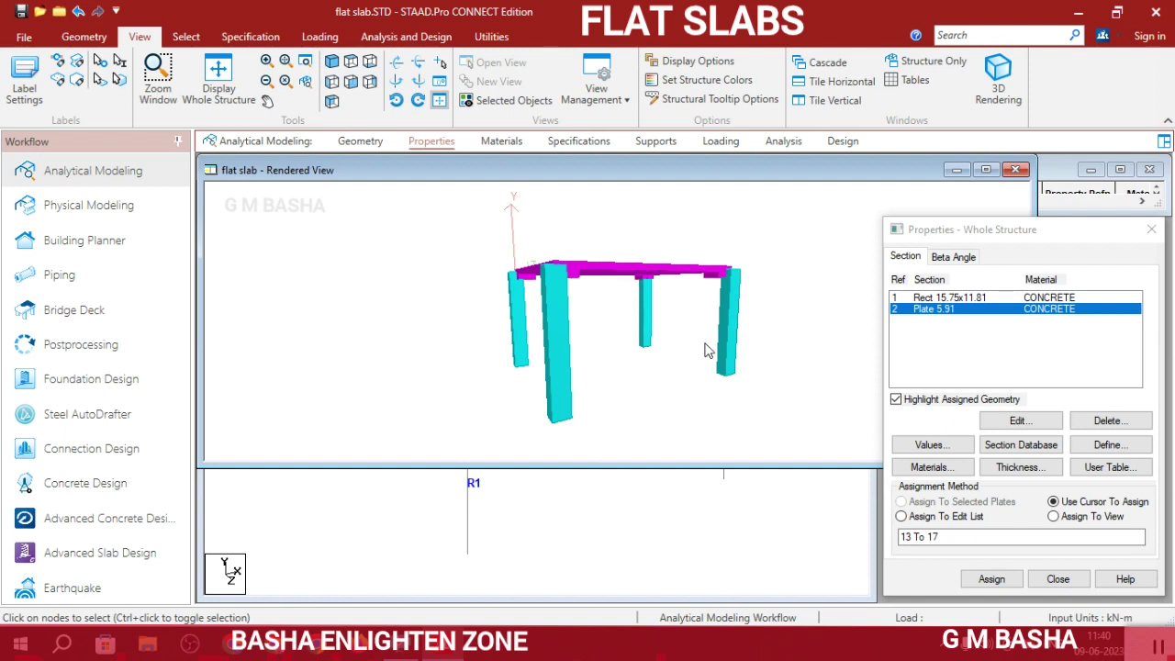
pyautogui.click(1158, 233)
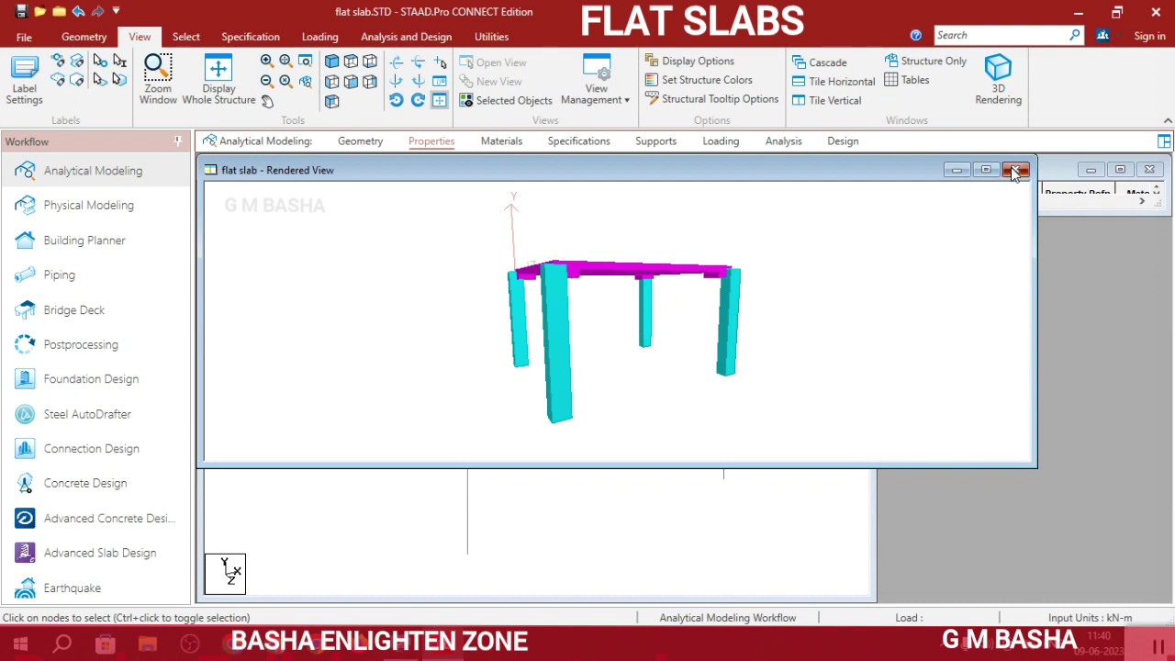
pyautogui.click(1016, 171)
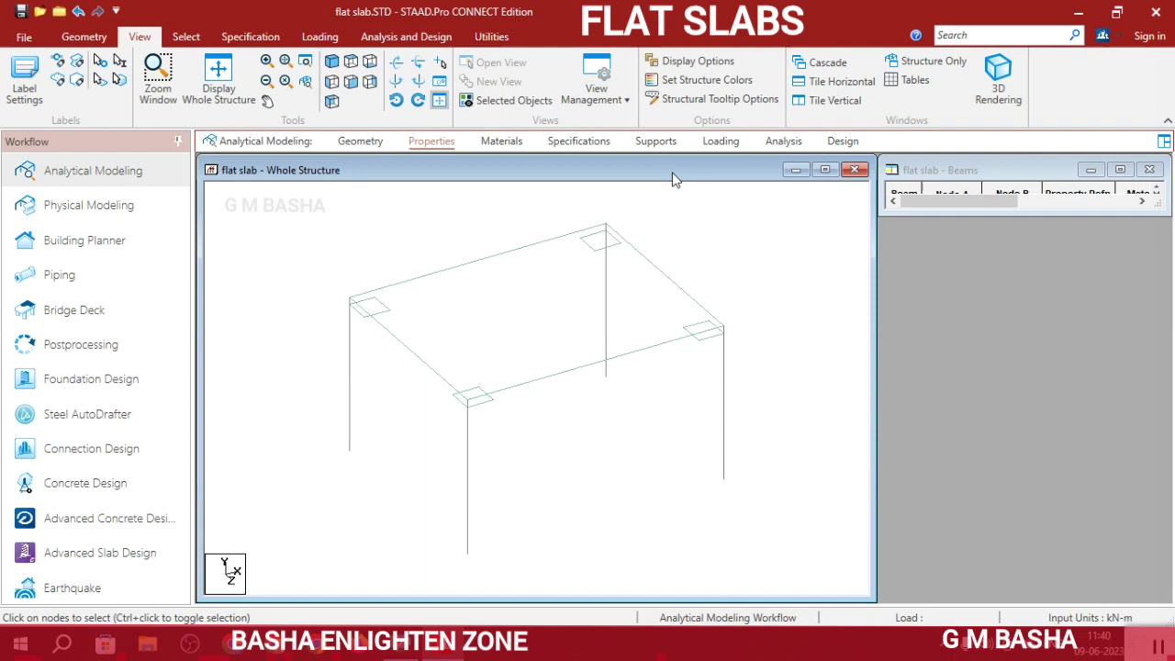
# Create primary load case 1 with the Dead loading type and the title LOAD CASE 1
pyautogui.click(721, 141)
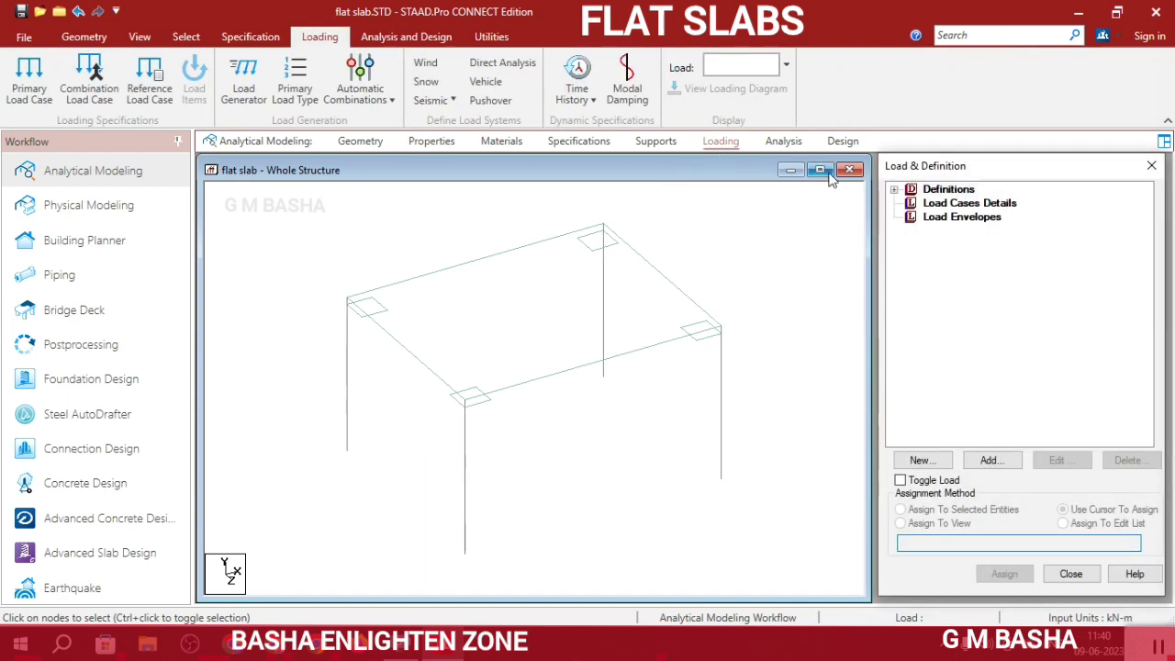
pyautogui.click(938, 204)
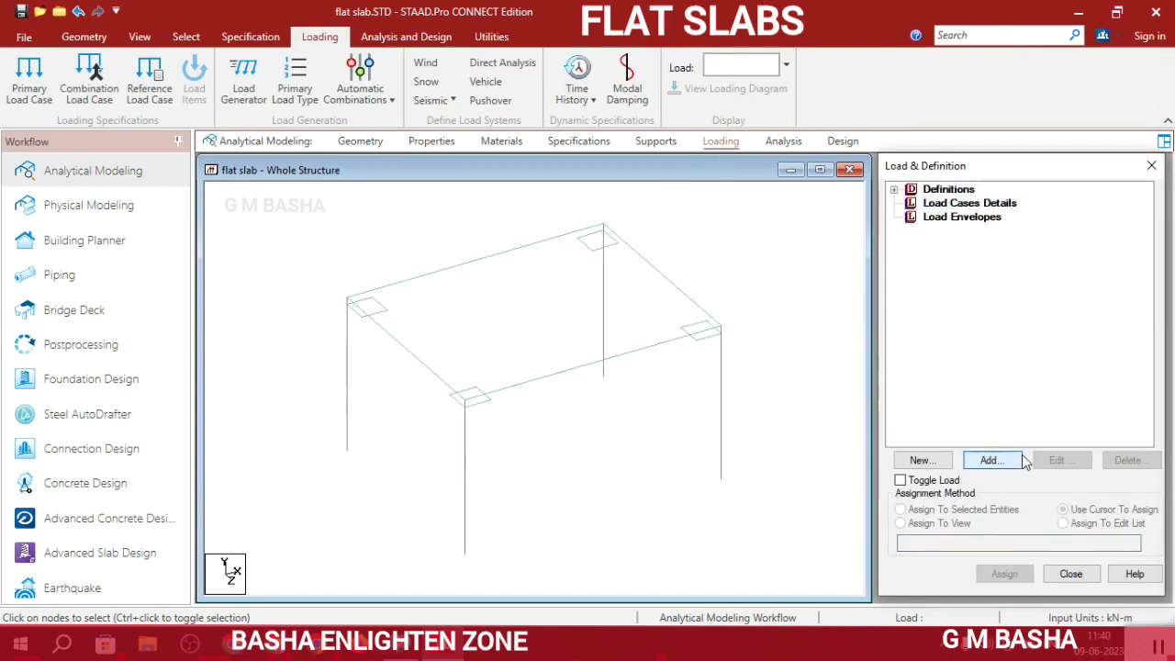
pyautogui.click(989, 460)
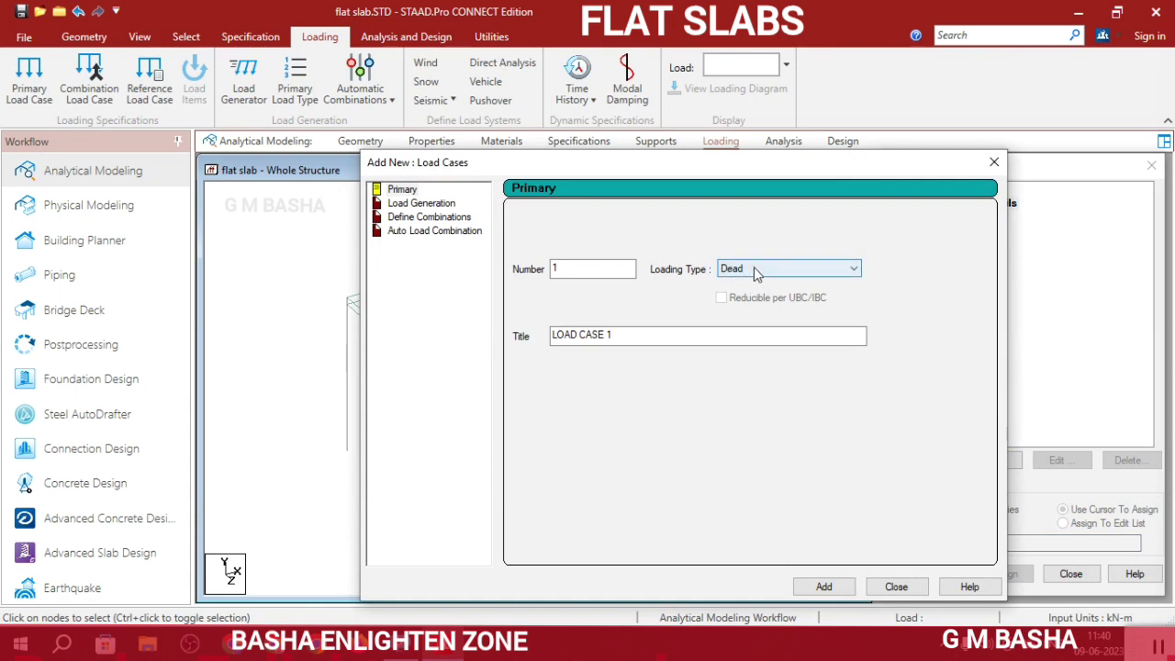
pyautogui.click(826, 587)
pyautogui.click(896, 587)
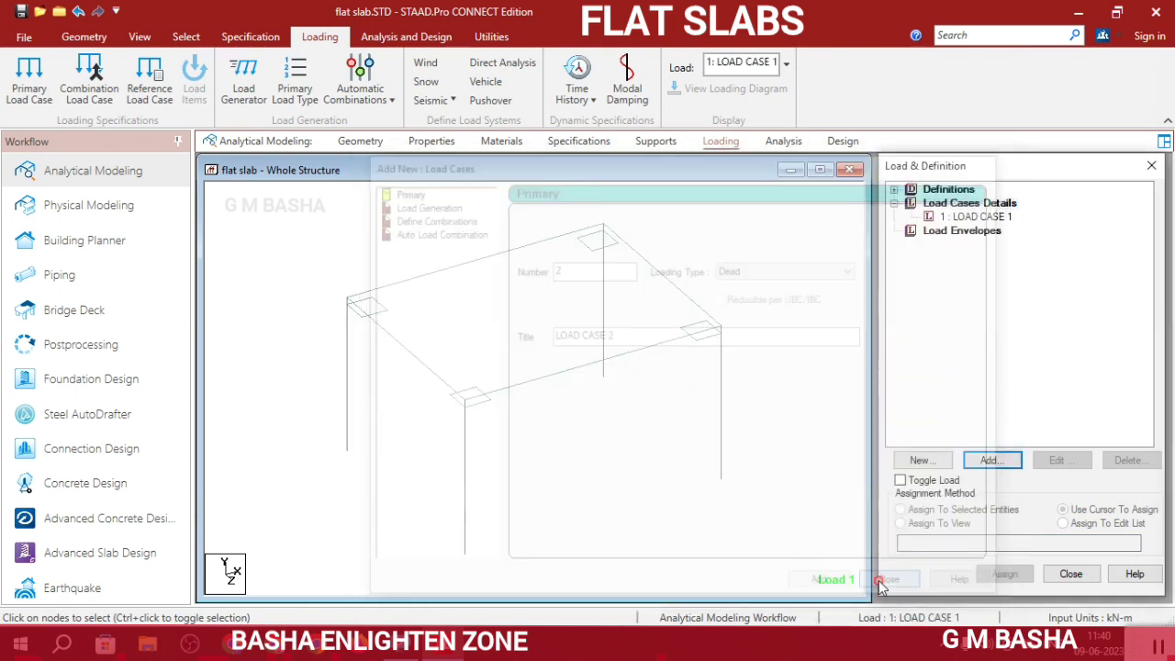
# Create primary load case 2 with the Live loading type and the title LOAD CASE 2
pyautogui.click(975, 204)
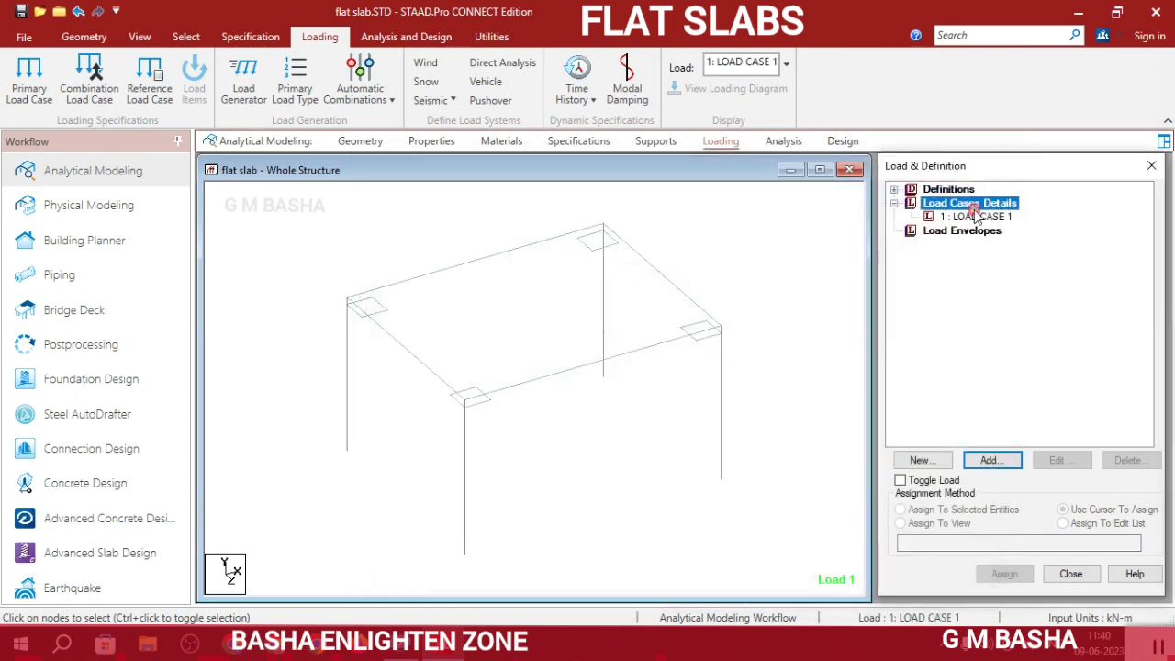
pyautogui.click(992, 460)
pyautogui.click(836, 262)
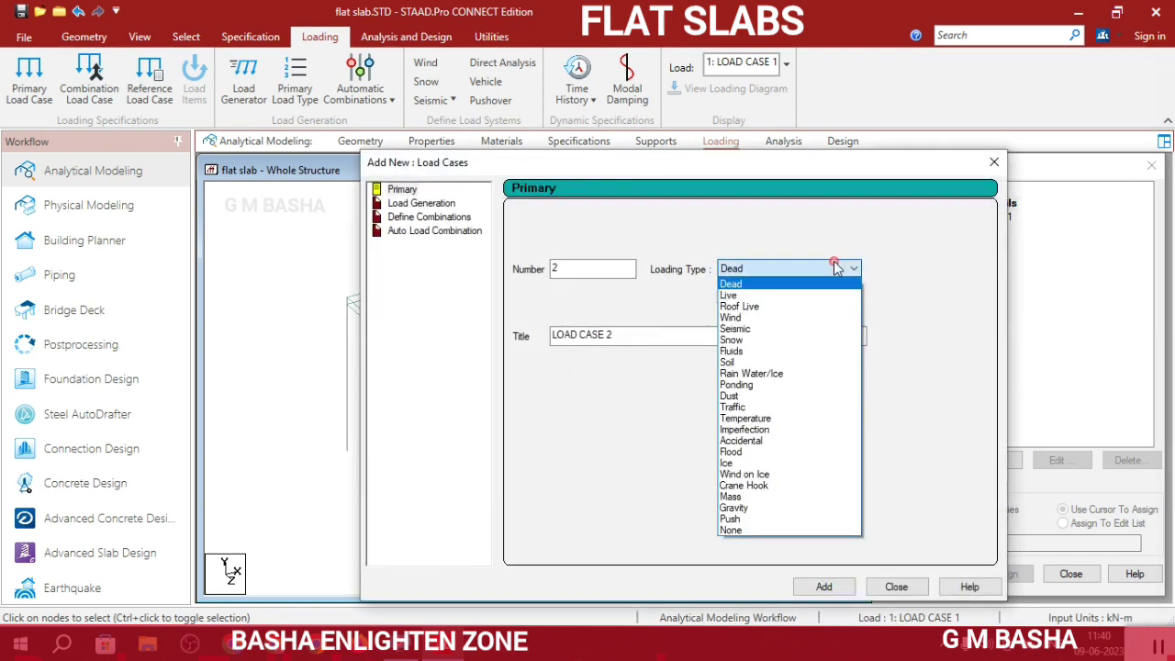
pyautogui.click(815, 294)
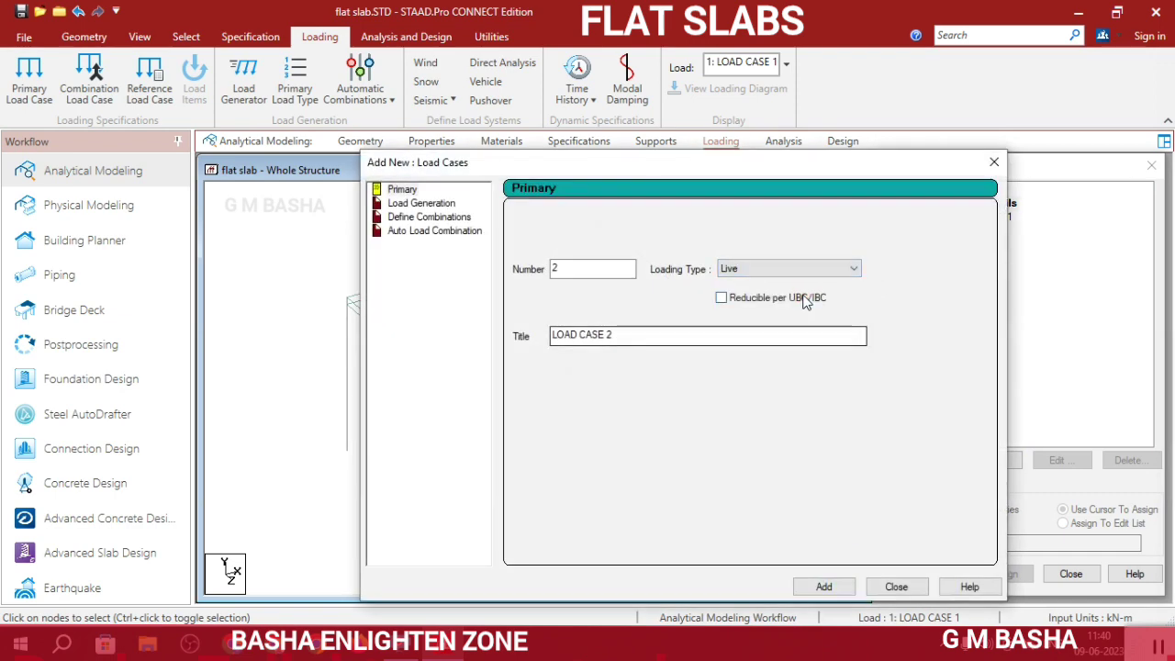
pyautogui.click(825, 588)
pyautogui.click(892, 588)
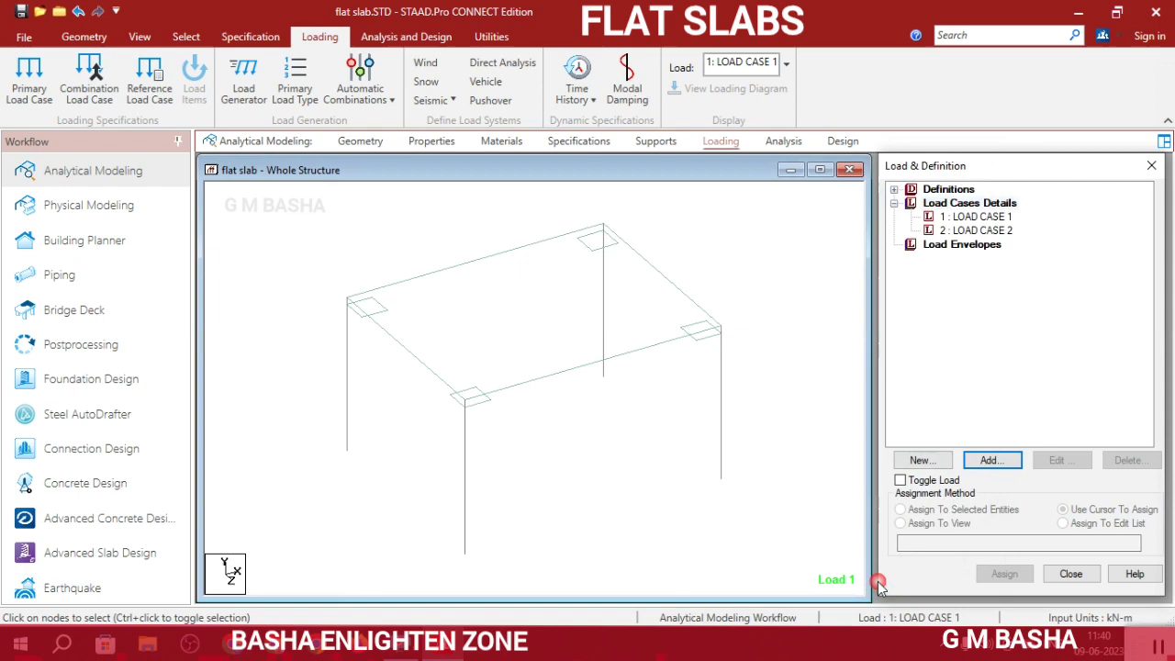
# Add a selfweight load in the Y direction with factor -1 to load case 1
pyautogui.click(978, 217)
pyautogui.click(993, 460)
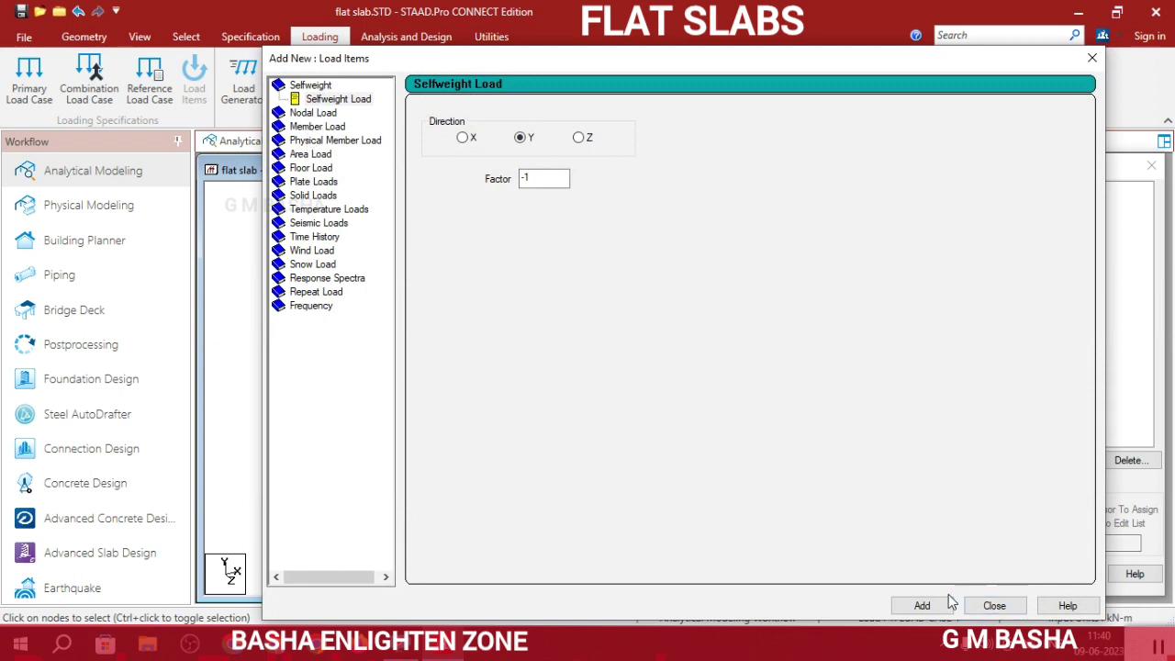
pyautogui.click(999, 610)
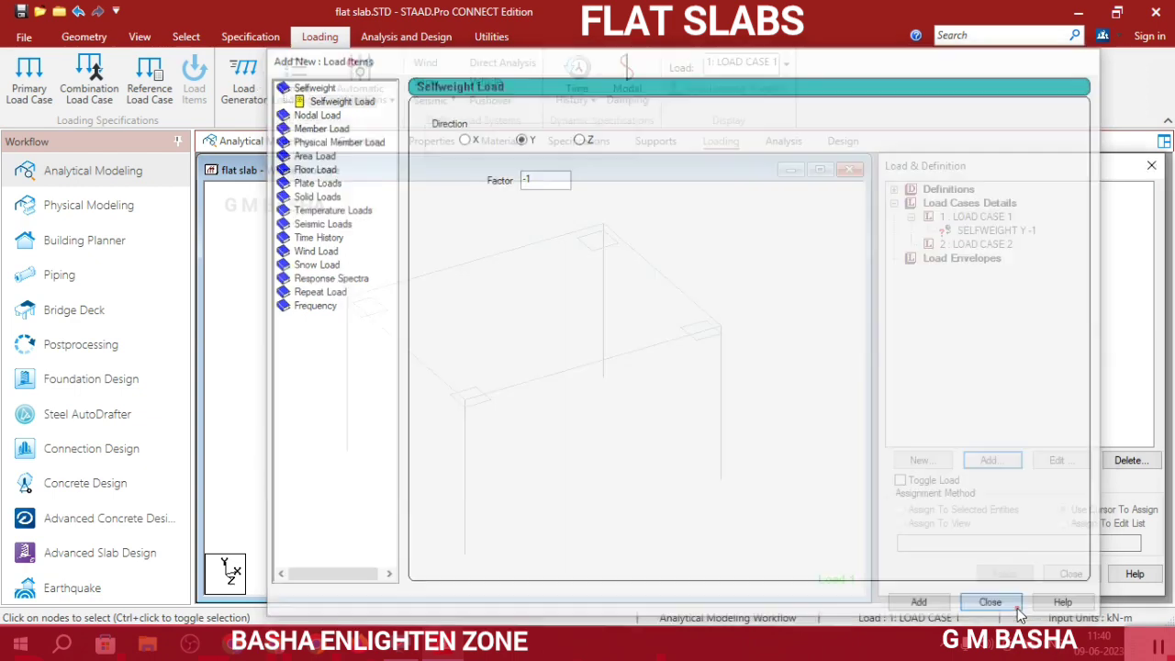
# Add a full-plate pressure load of -2 kN/m2 in the GY direction to load case 2
pyautogui.click(981, 244)
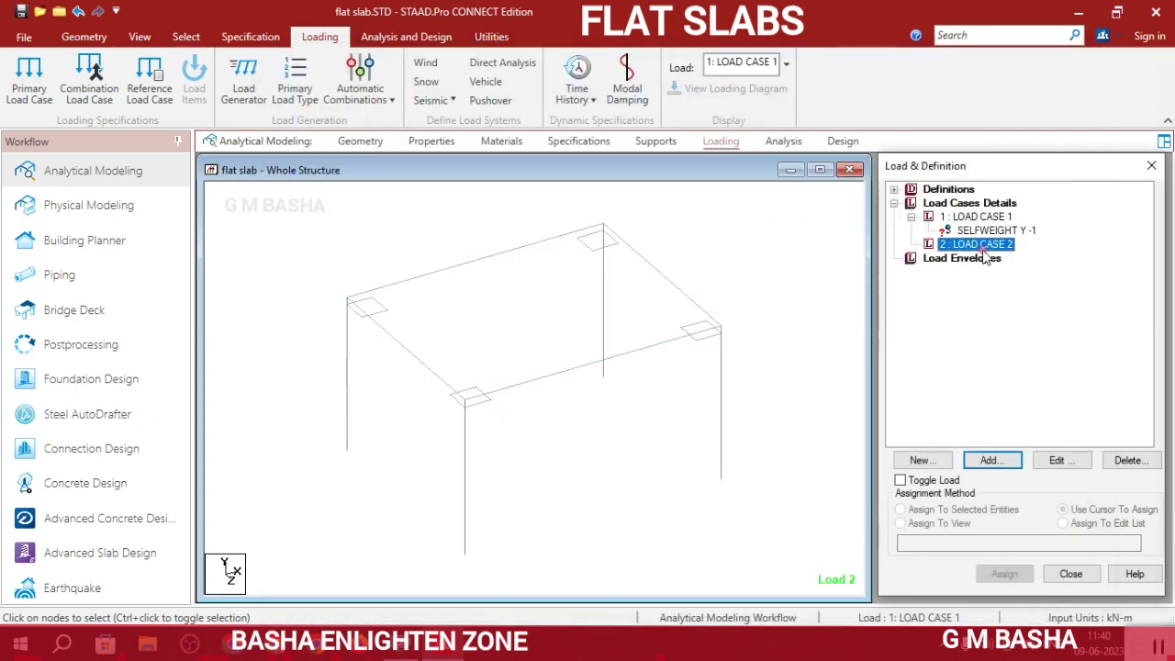
pyautogui.click(1007, 465)
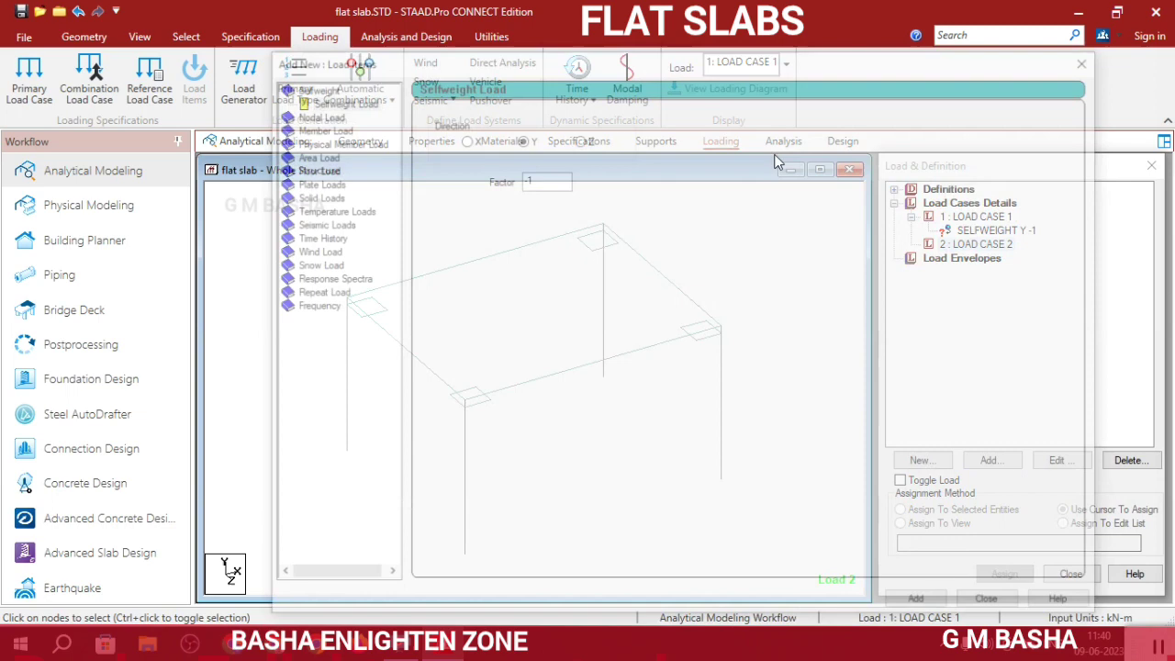
pyautogui.click(326, 184)
pyautogui.click(642, 165)
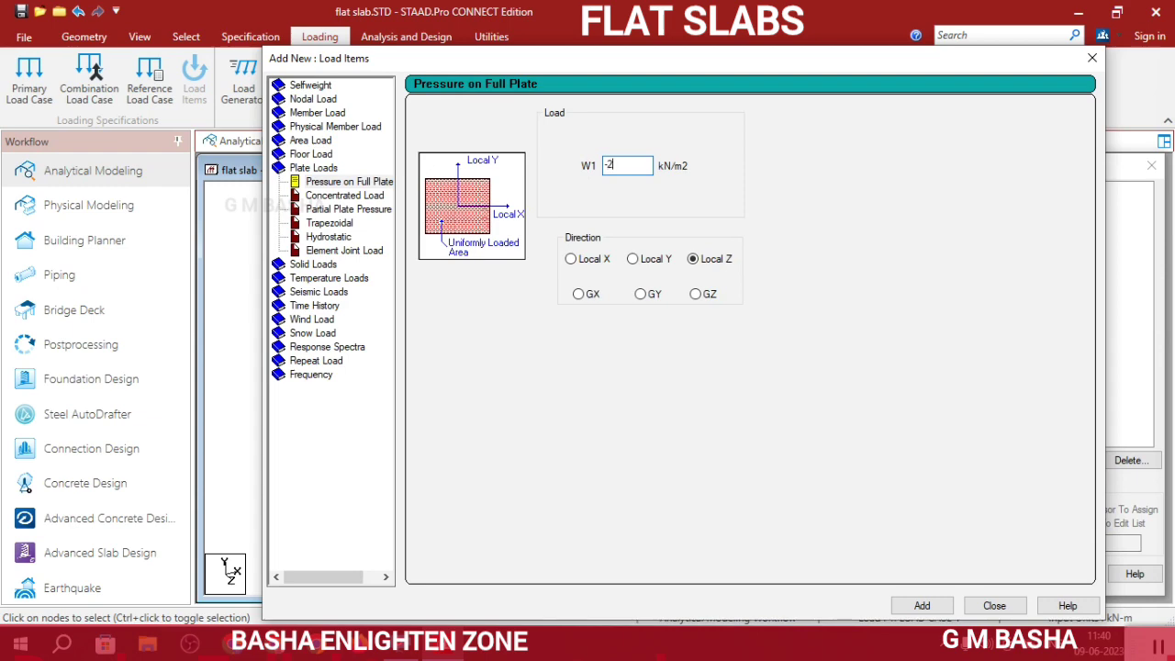
pyautogui.click(659, 303)
pyautogui.click(922, 606)
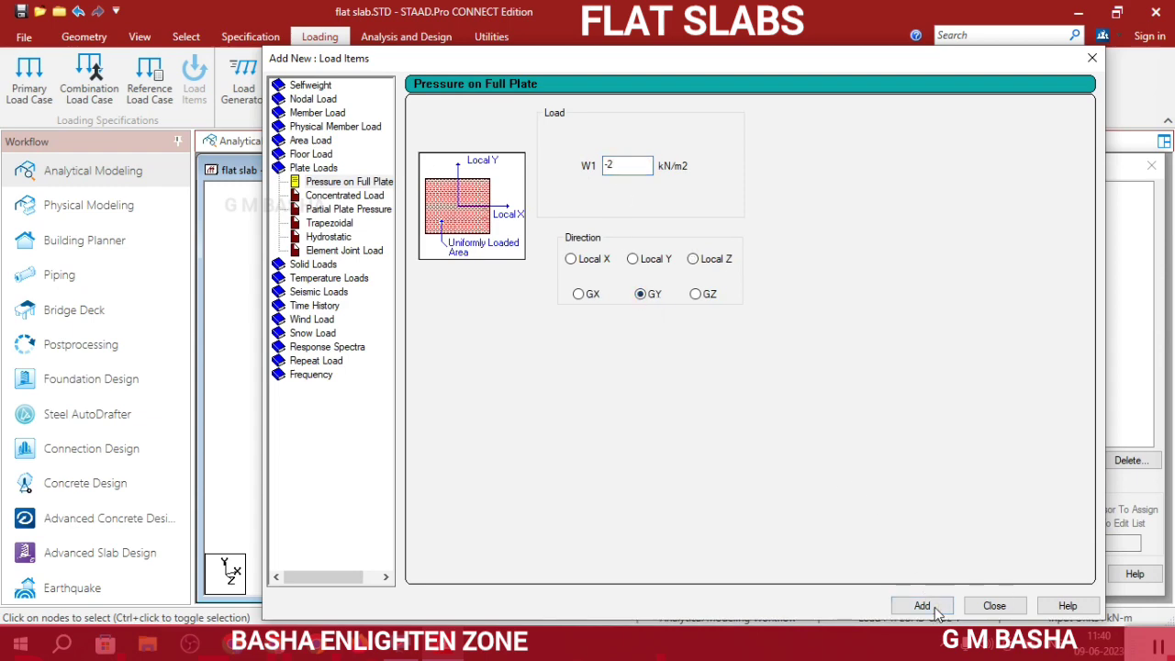
pyautogui.click(995, 606)
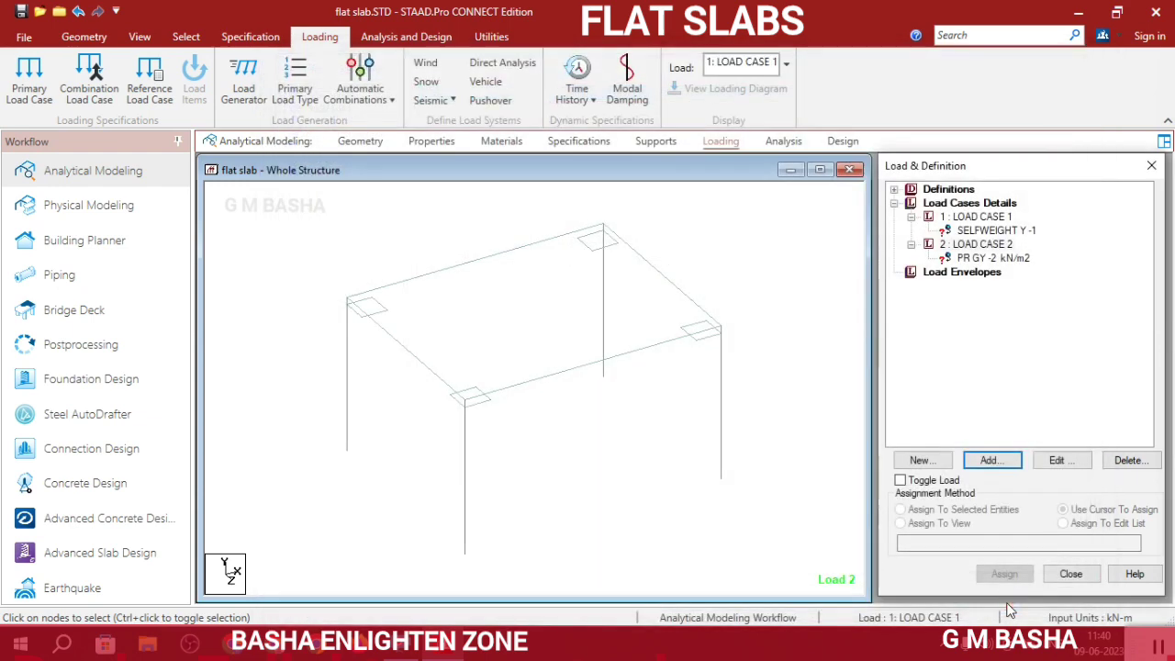
# Assign the selfweight load to the whole structure in view
pyautogui.click(1027, 231)
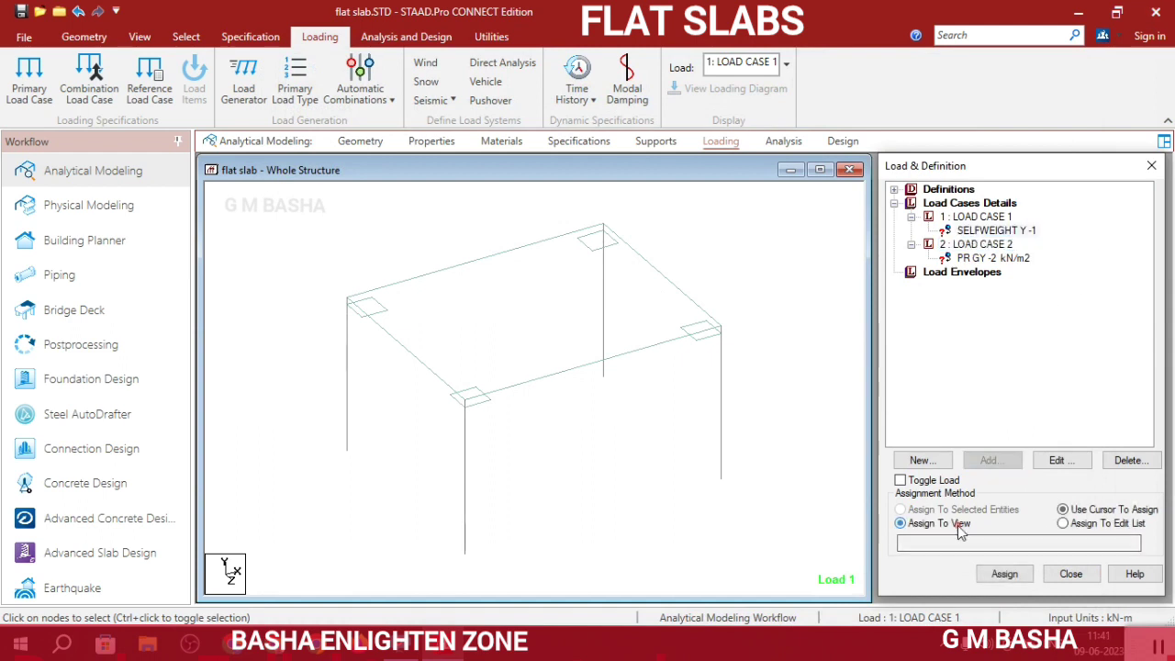
pyautogui.click(899, 524)
pyautogui.click(1004, 573)
pyautogui.click(1037, 423)
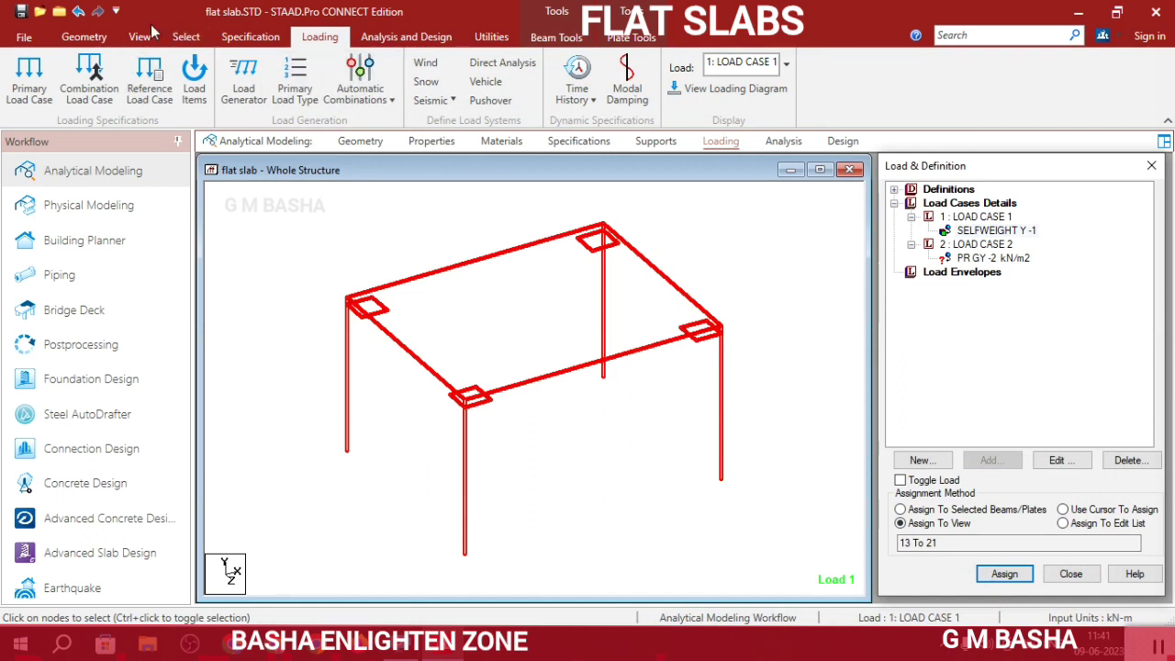
# Choose the GY -2 kN/m2 pressure load of load case 2 for assignment and switch to plate selection
pyautogui.click(995, 273)
pyautogui.click(1010, 260)
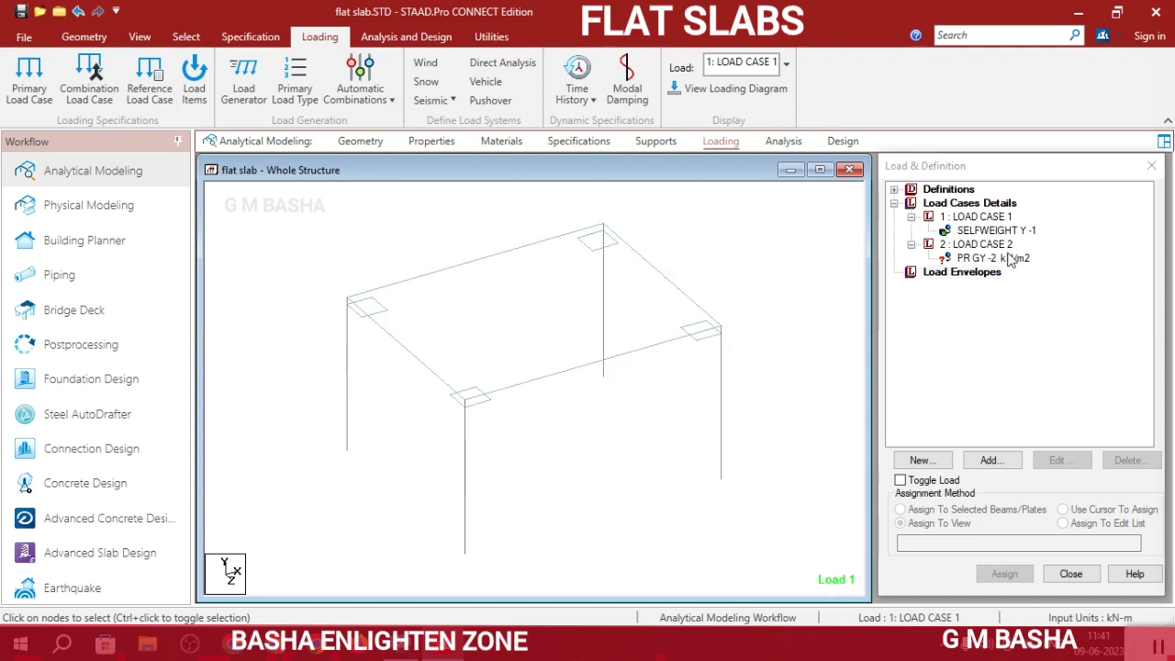
pyautogui.click(186, 37)
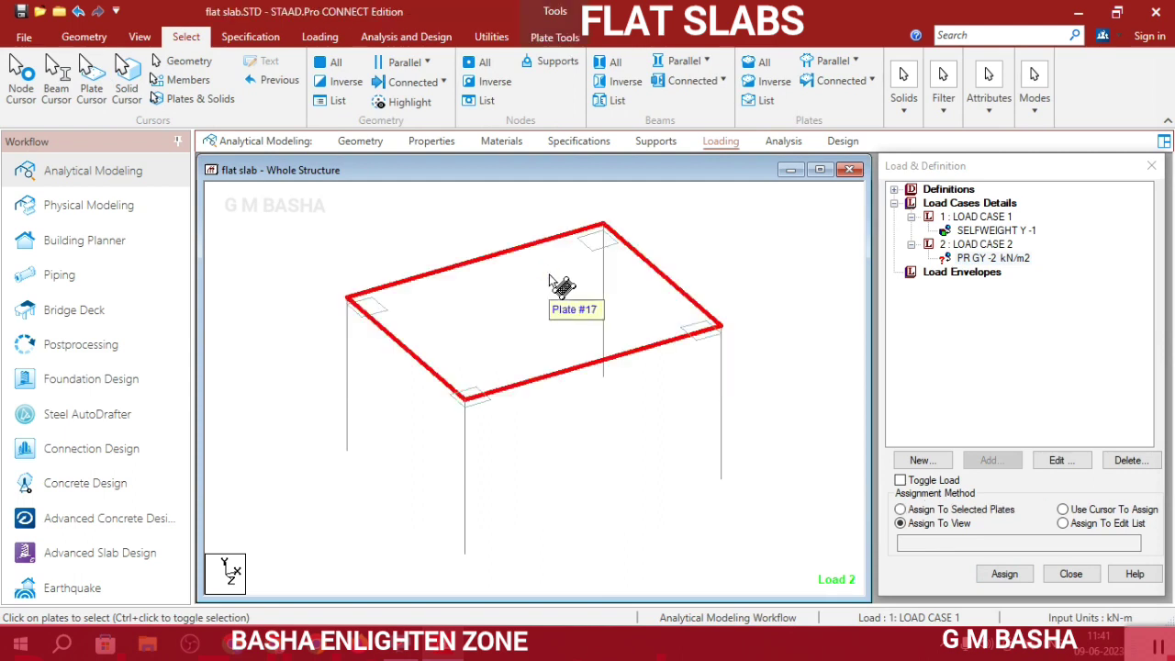
pyautogui.click(444, 241)
pyautogui.click(853, 61)
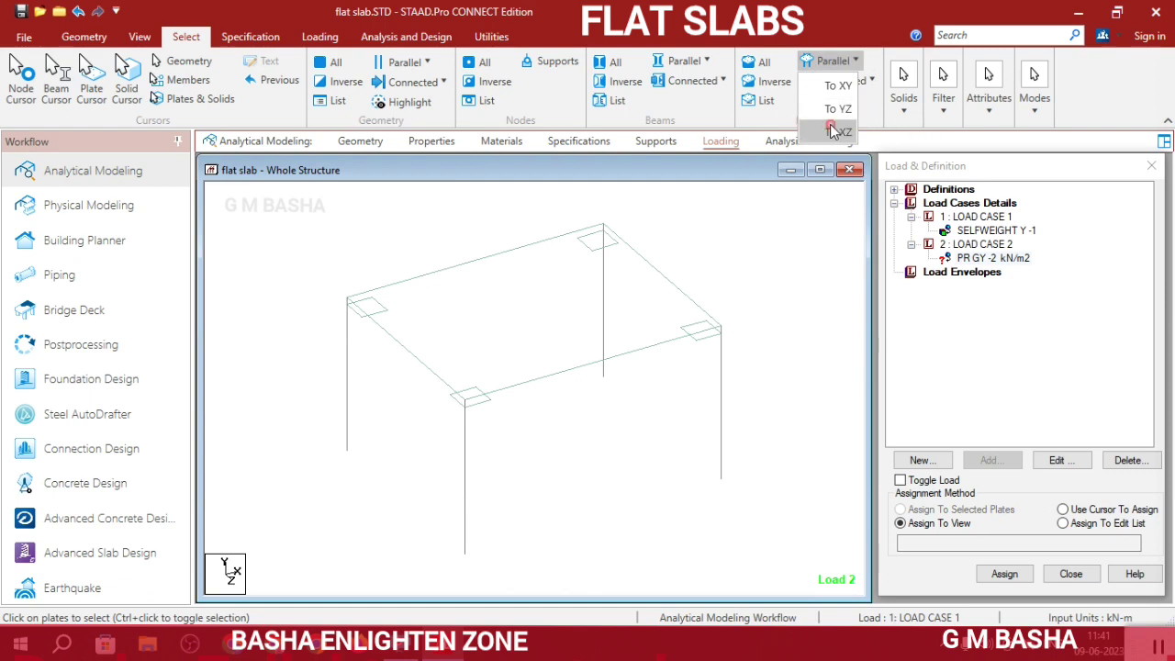
pyautogui.click(832, 131)
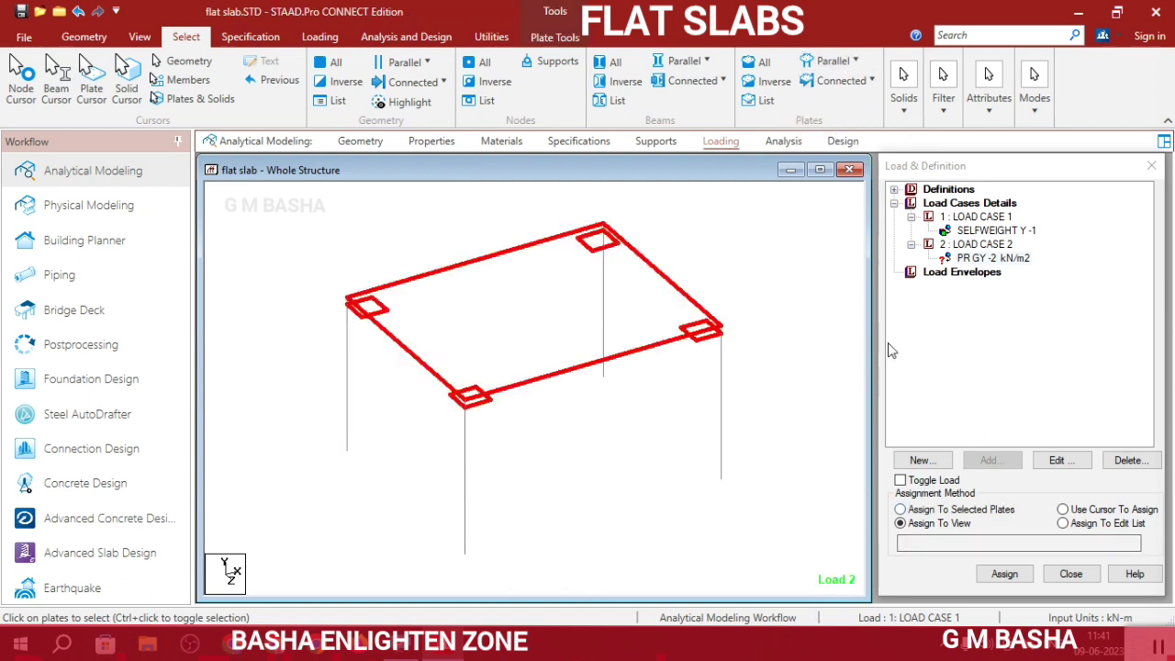
pyautogui.click(512, 228)
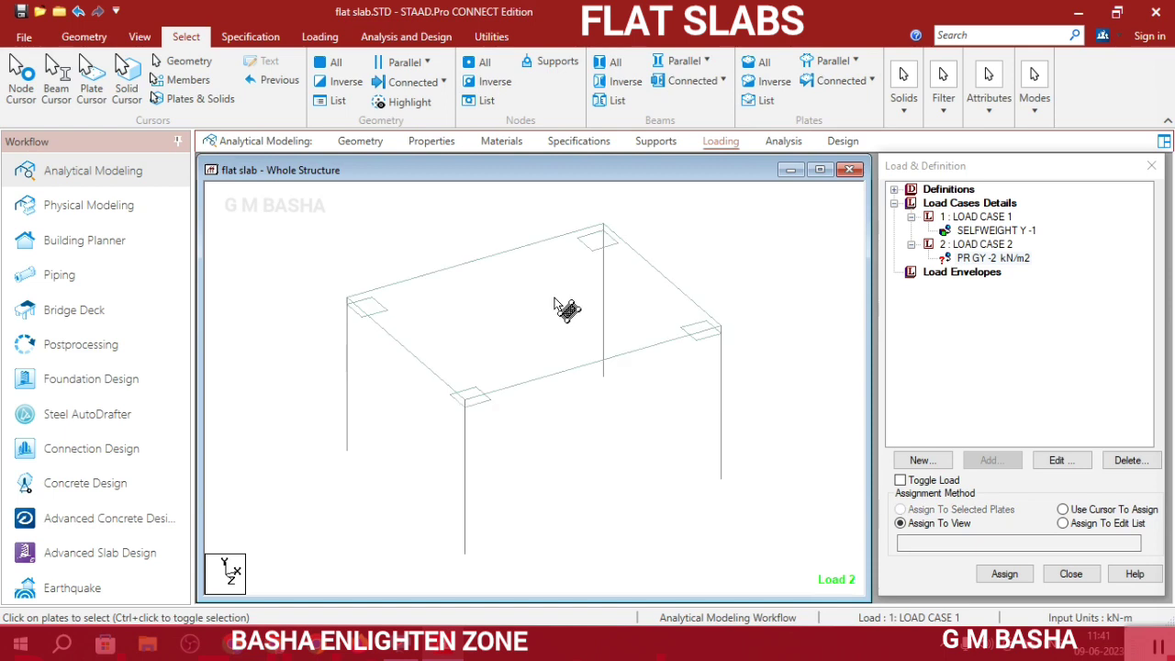
# Assign the GY -2 kN/m2 pressure load to the main slab plate only, leaving out the corner drops
pyautogui.click(559, 302)
pyautogui.click(901, 510)
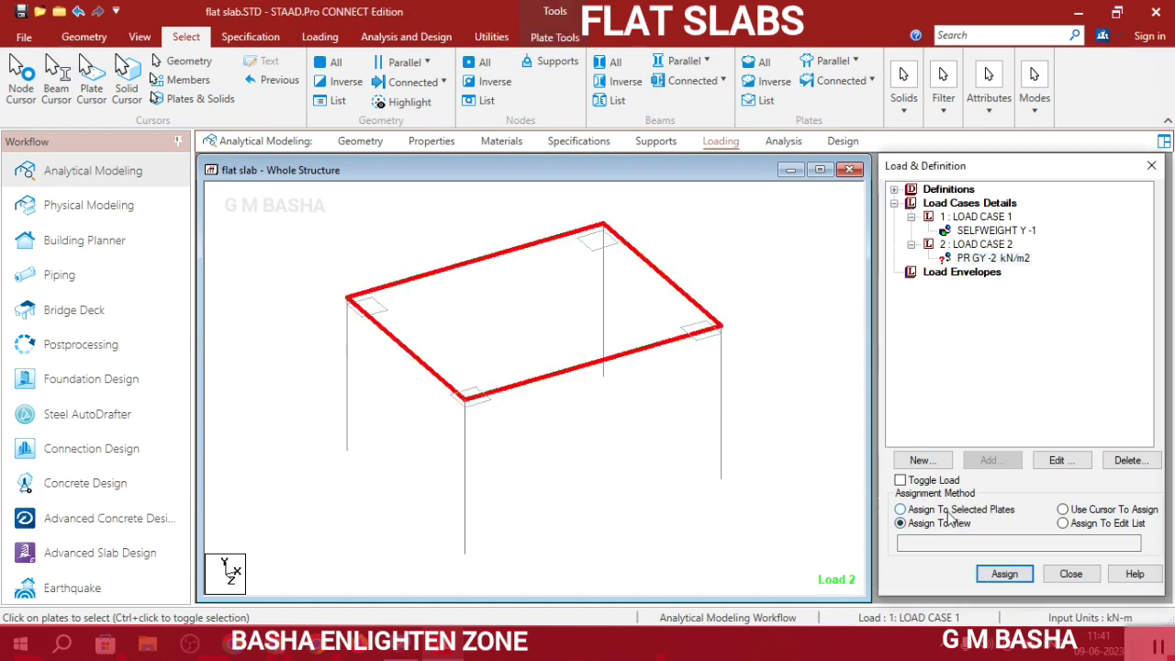
pyautogui.click(1004, 573)
pyautogui.click(1078, 423)
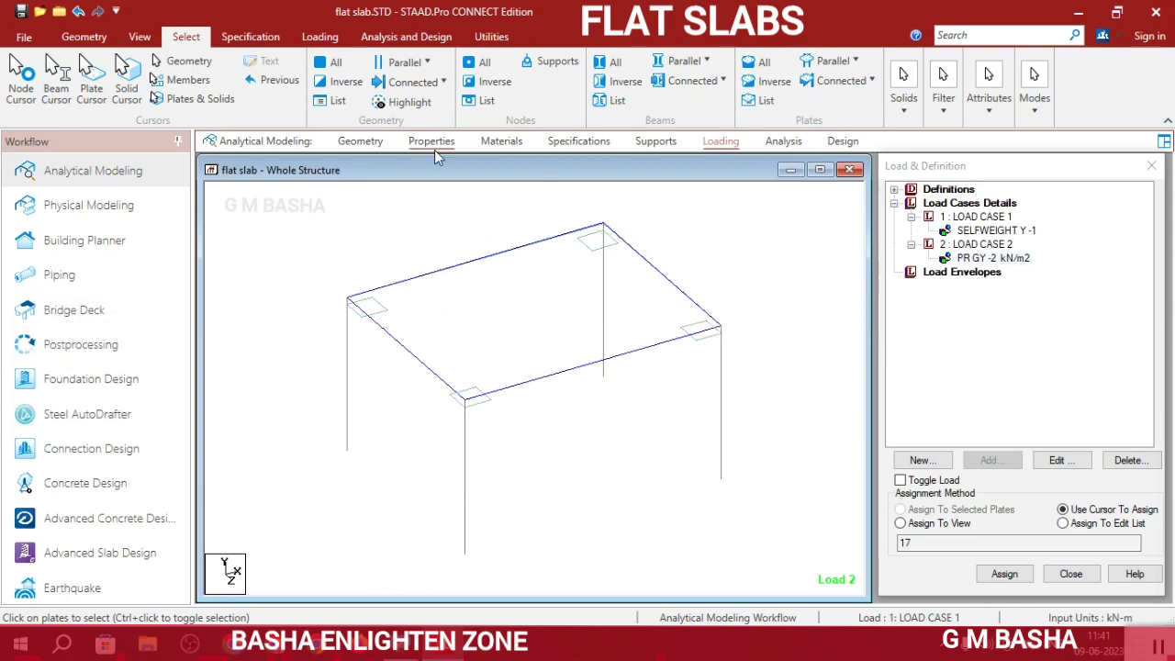
# Create a fixed support for the structure
pyautogui.click(655, 141)
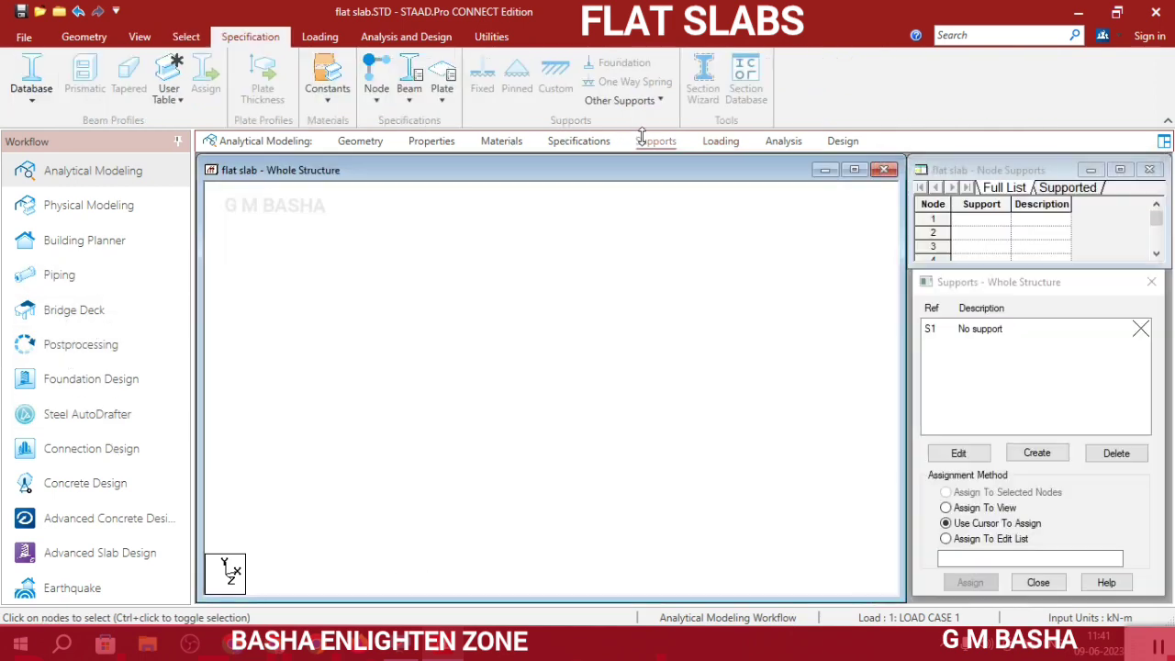
pyautogui.click(1038, 453)
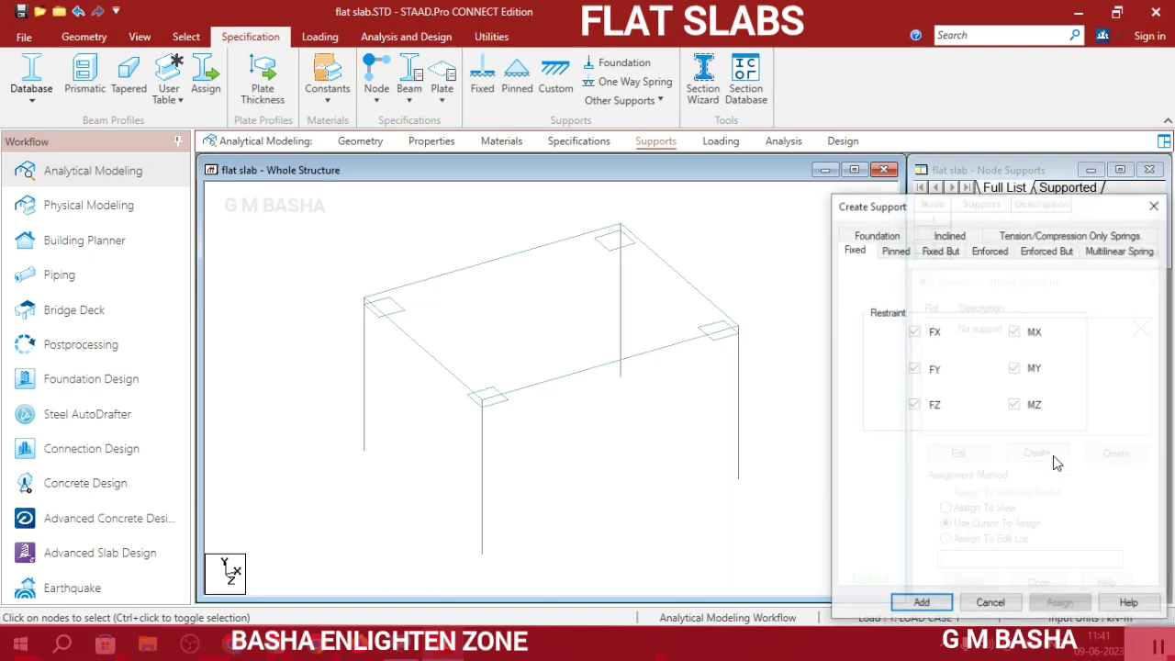
pyautogui.click(918, 603)
# Assign the fixed support to the base nodes of all four columns and return to the isometric view
pyautogui.click(984, 346)
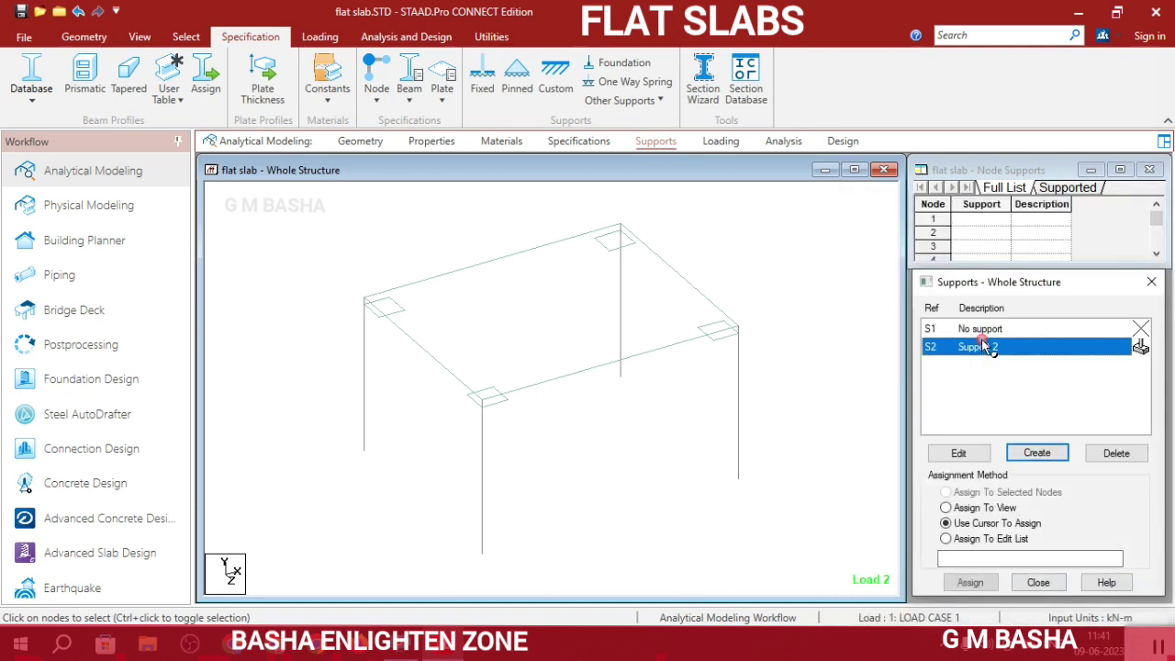
pyautogui.click(129, 40)
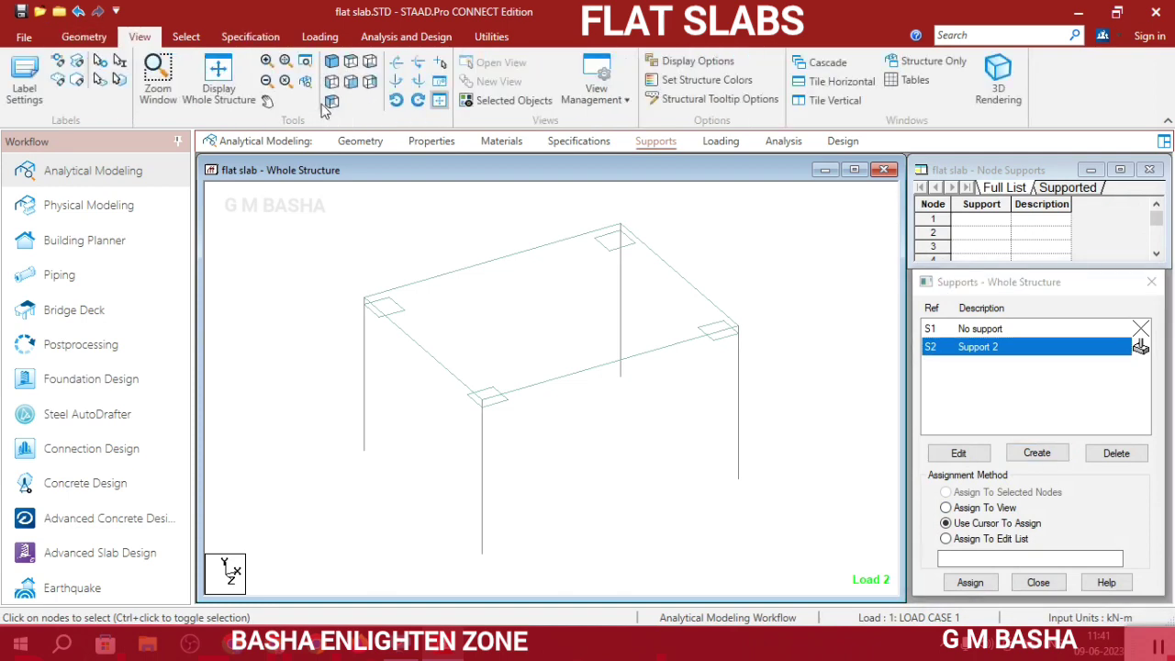
pyautogui.click(349, 79)
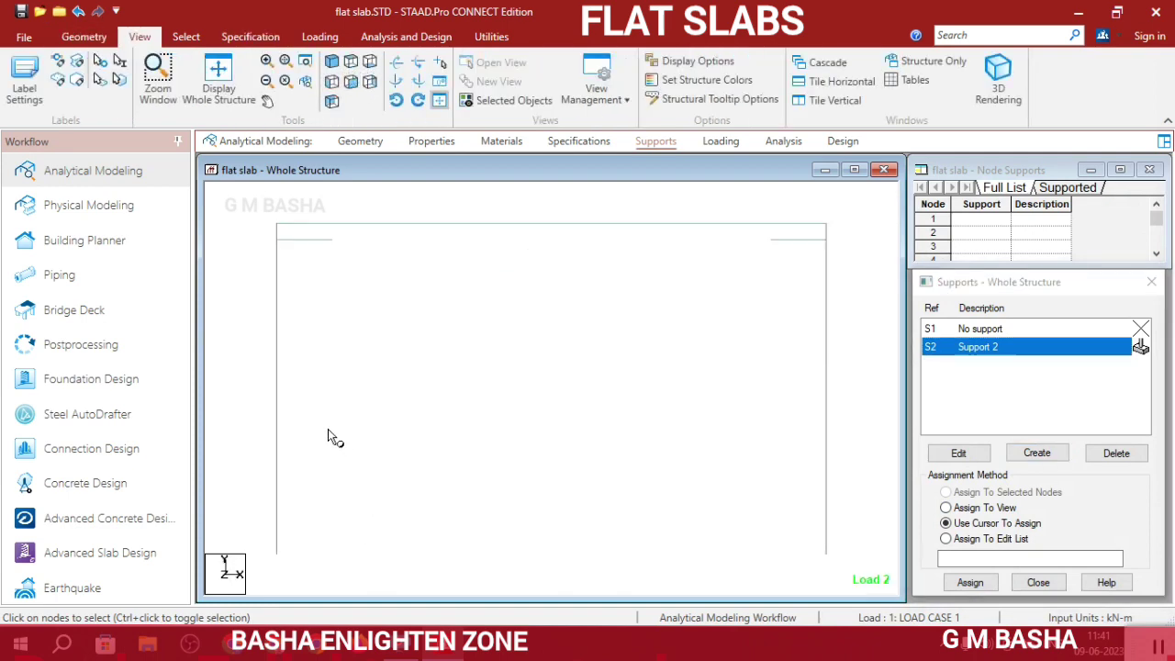
pyautogui.moveTo(835, 579); pyautogui.dragTo(266, 537)
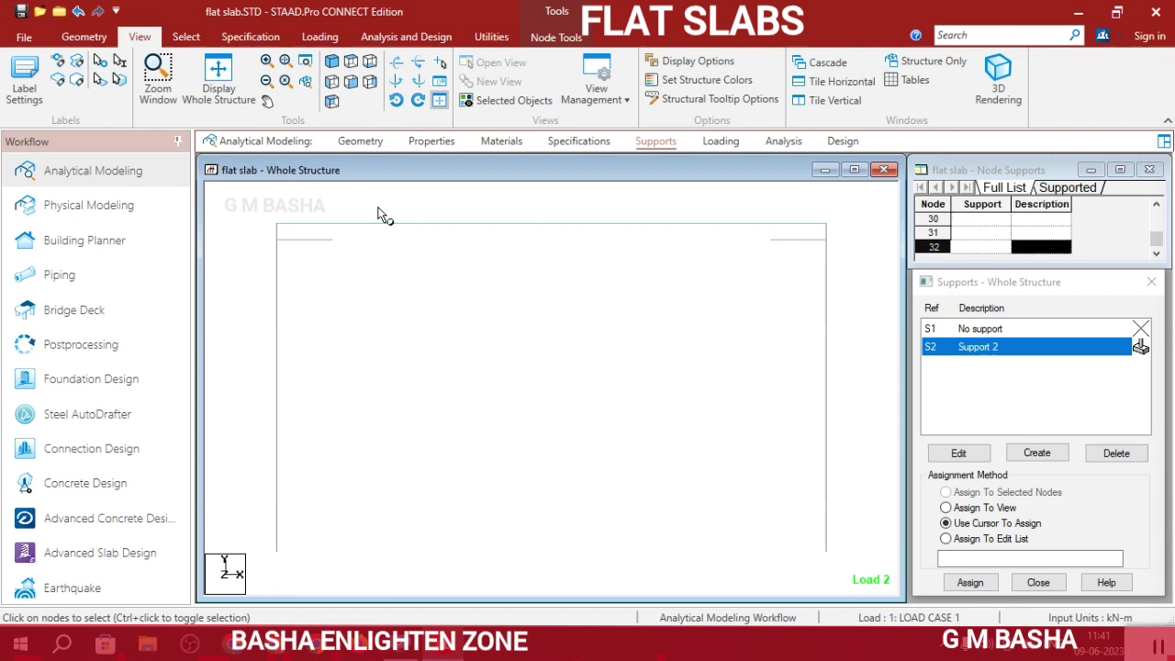
pyautogui.click(333, 61)
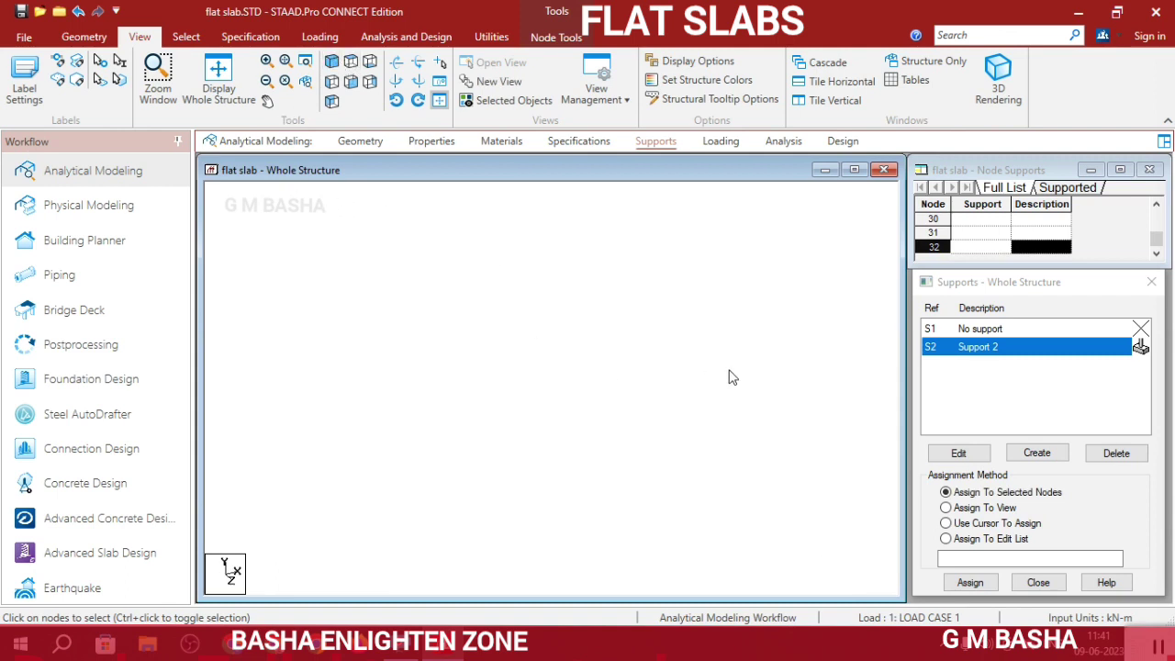
pyautogui.click(973, 582)
pyautogui.click(1052, 482)
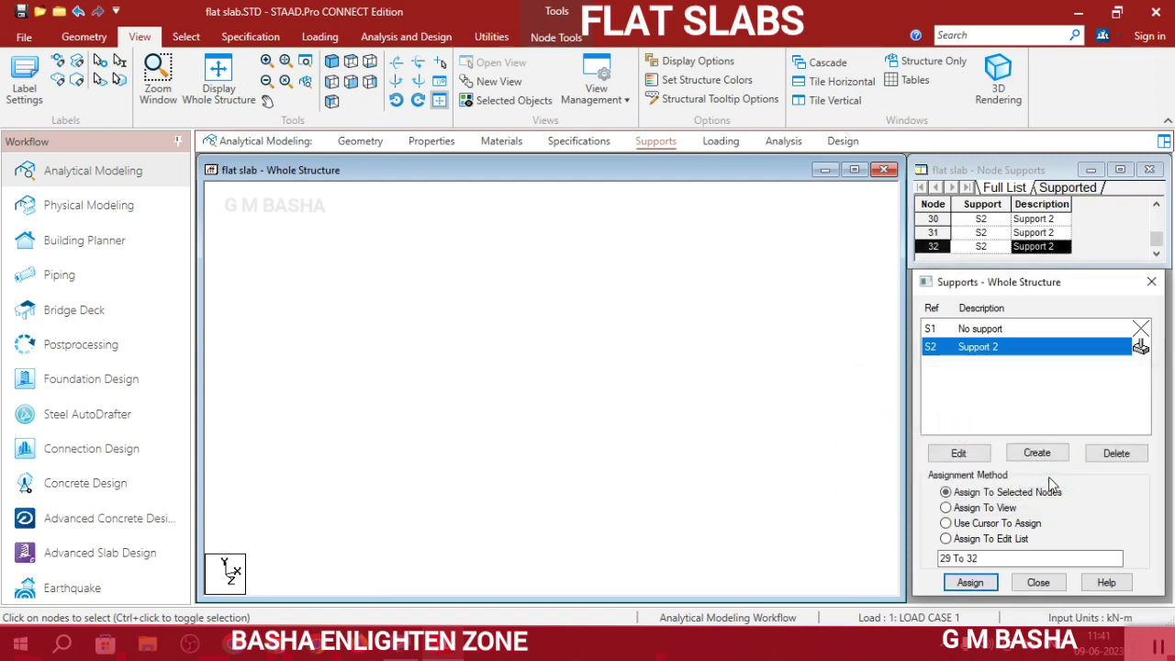
# Add a Perform Analysis command with the All print option
pyautogui.click(783, 141)
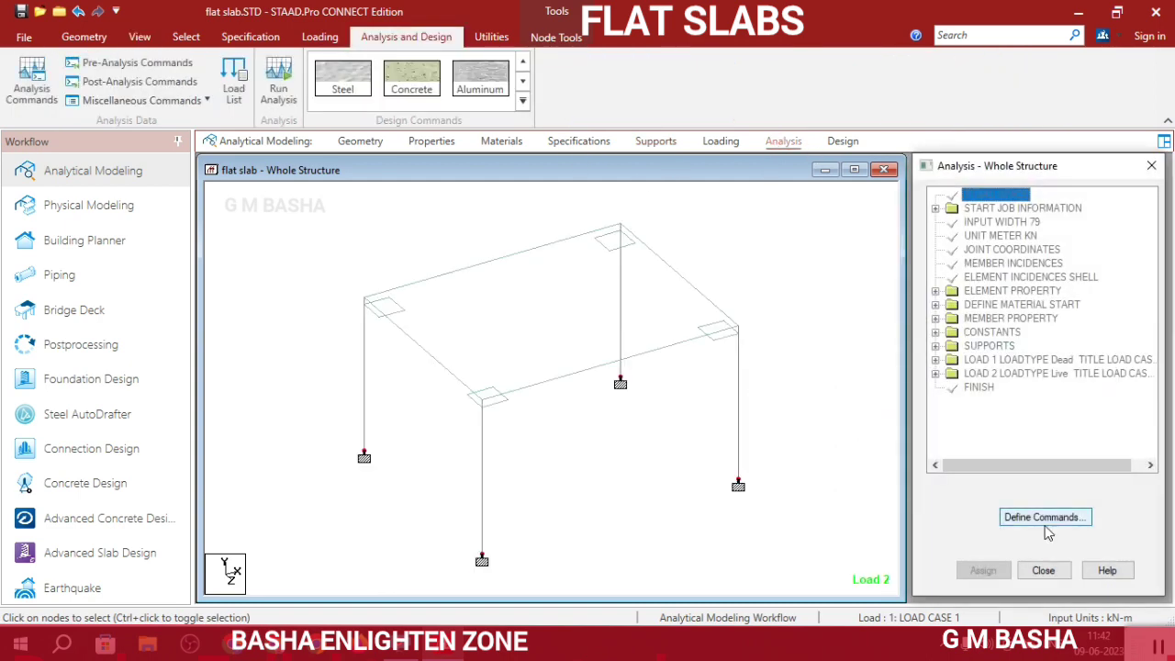
pyautogui.click(1054, 516)
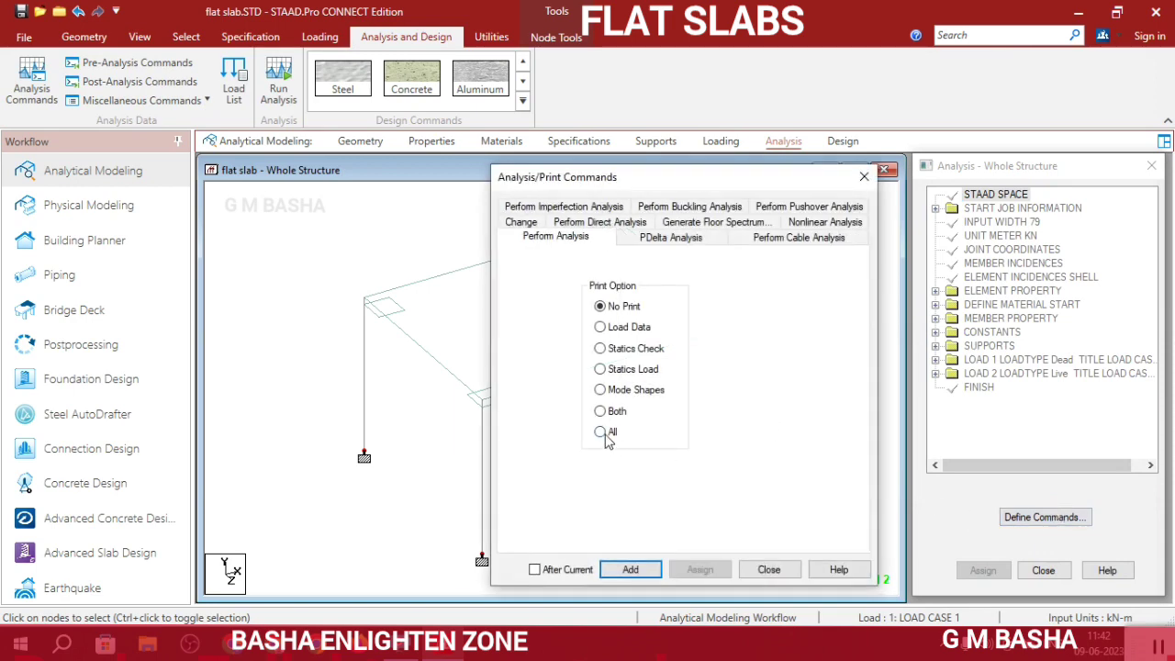
pyautogui.click(630, 569)
pyautogui.click(767, 570)
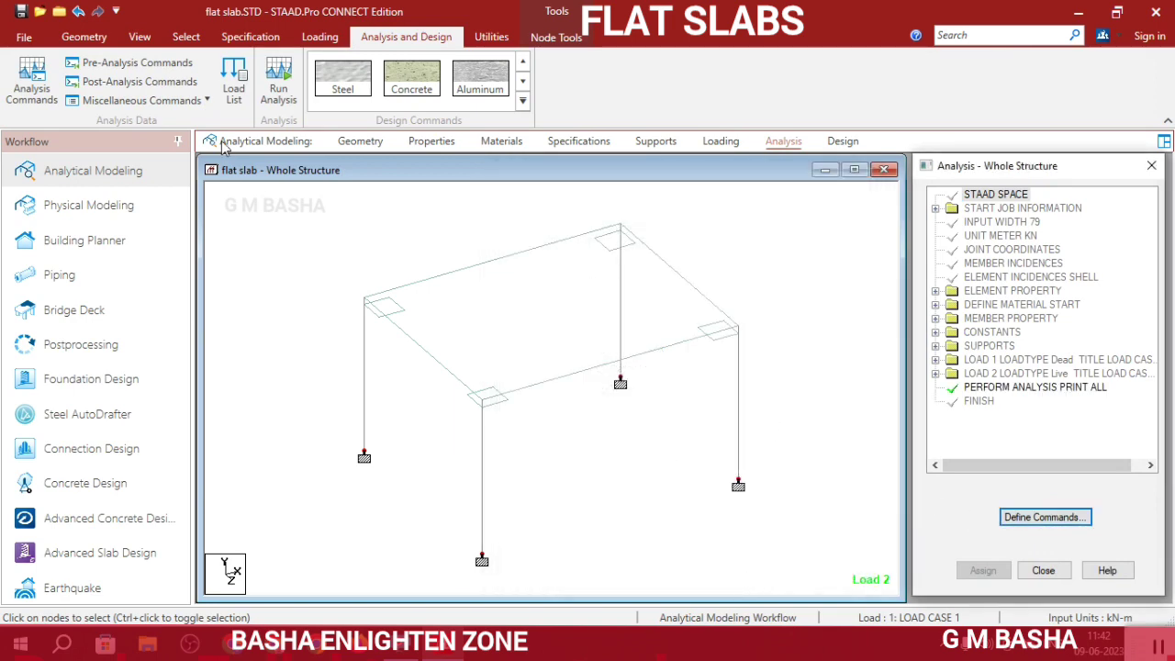
# Save the modified structure, run the analysis and stay in modeling mode when it finishes
pyautogui.click(278, 83)
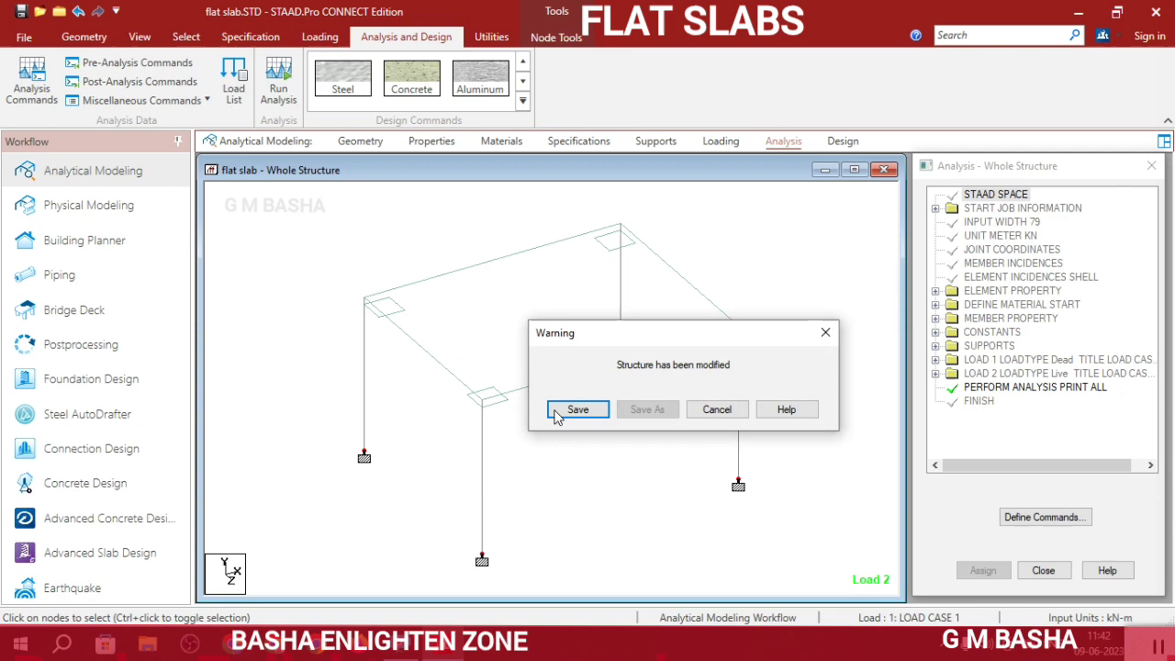
pyautogui.click(578, 421)
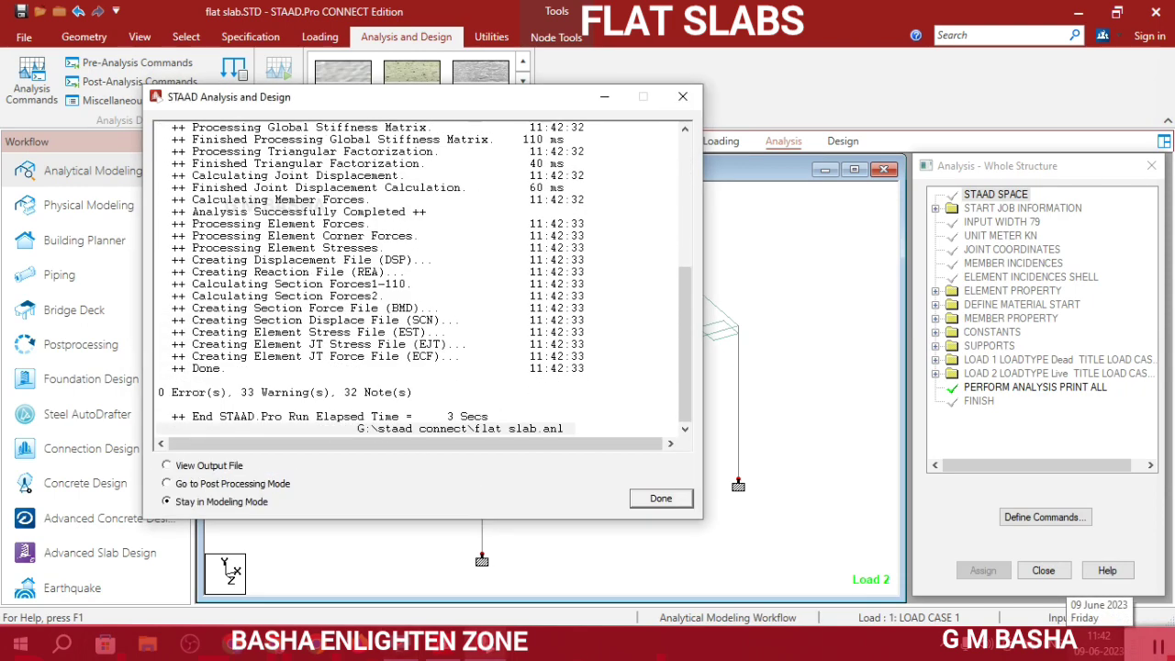
pyautogui.click(662, 498)
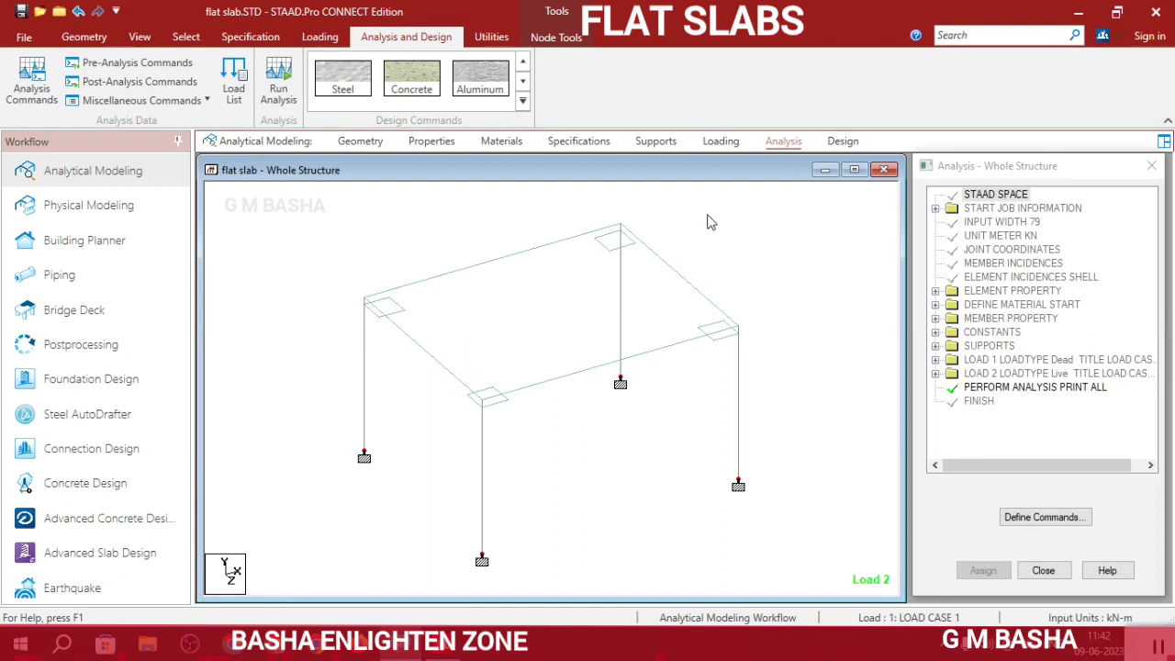
# Delete the fixed support definition, Support 2, from the structure
pyautogui.click(657, 141)
pyautogui.click(992, 346)
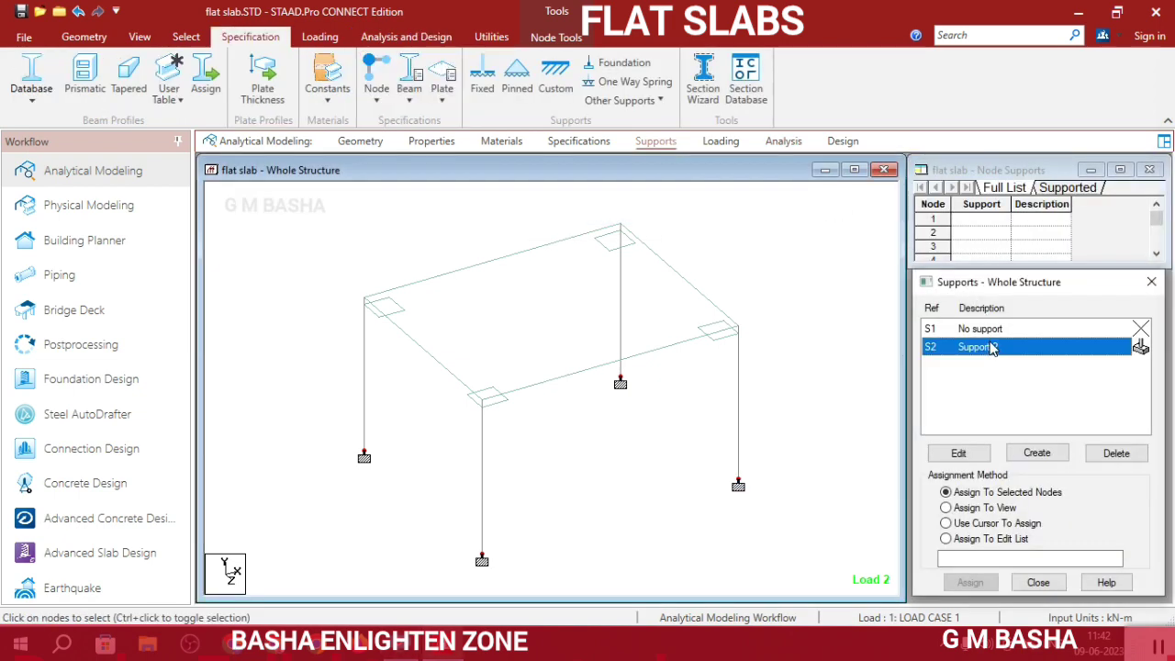
pyautogui.click(1122, 453)
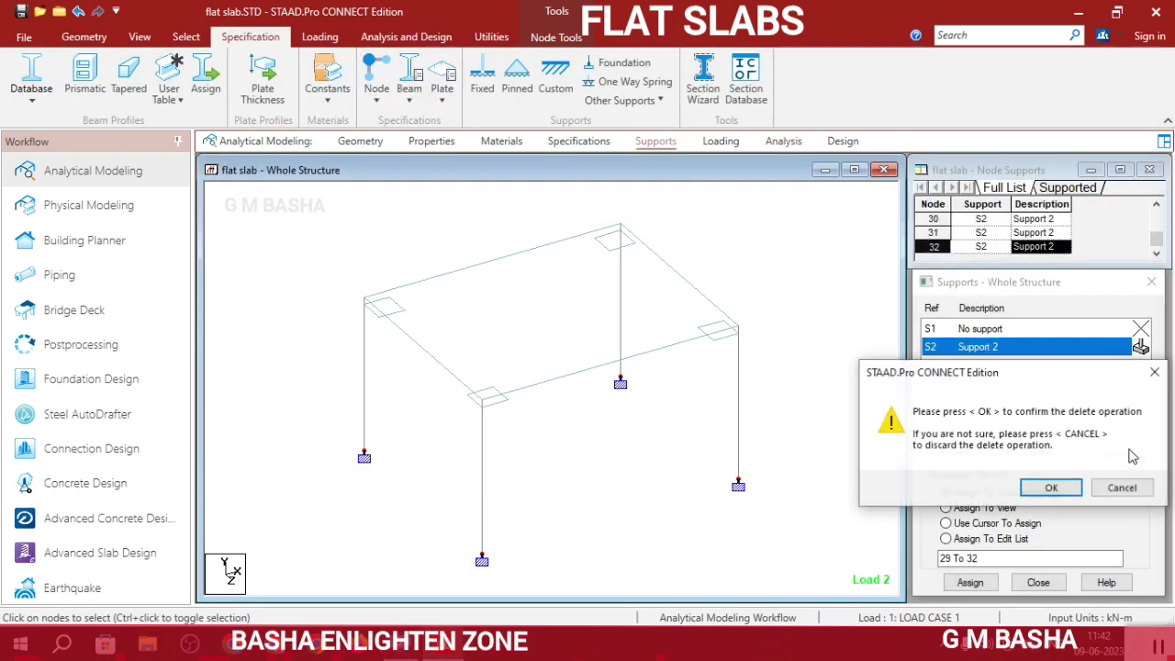
pyautogui.click(1051, 488)
pyautogui.click(1028, 486)
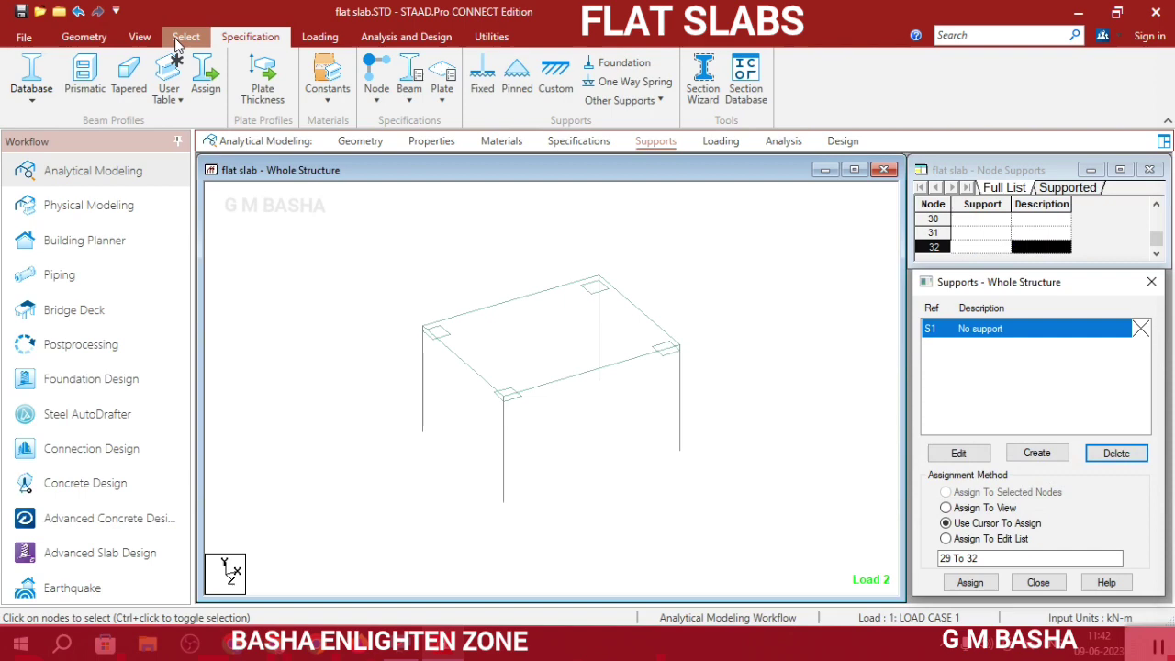
# Select the whole structure with the geometry cursor and copy it with Translational Repeat in Z, 1 step at 4 m spacing
pyautogui.click(84, 37)
pyautogui.click(186, 37)
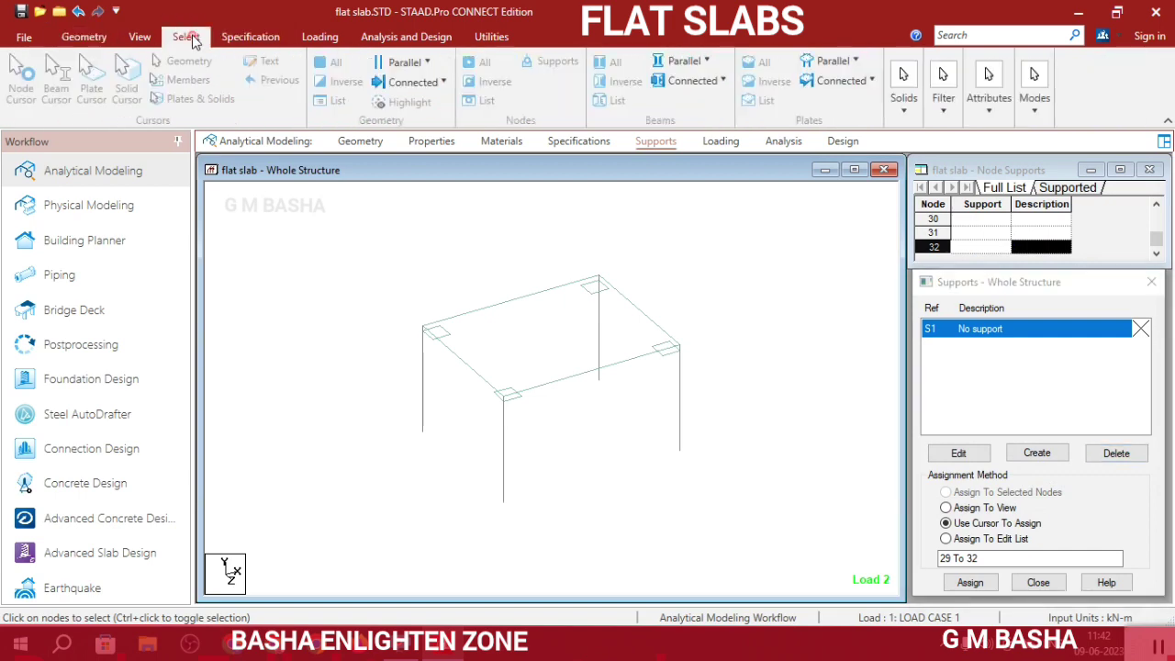
pyautogui.click(159, 74)
pyautogui.moveTo(363, 223); pyautogui.dragTo(757, 589)
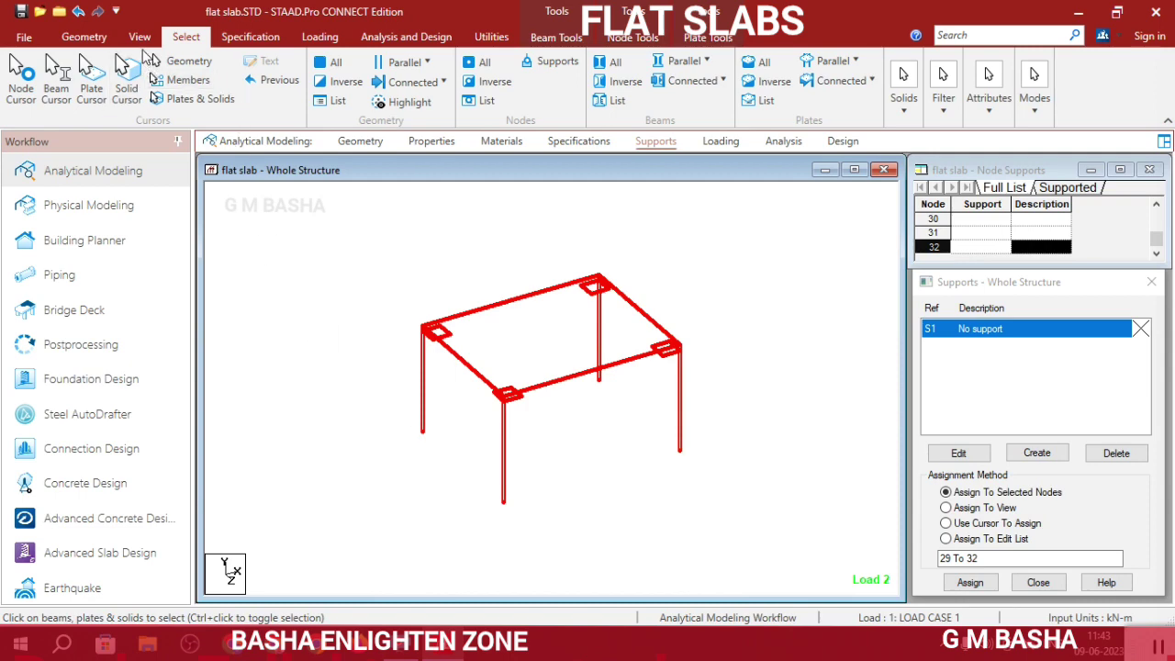
pyautogui.click(83, 37)
pyautogui.click(155, 63)
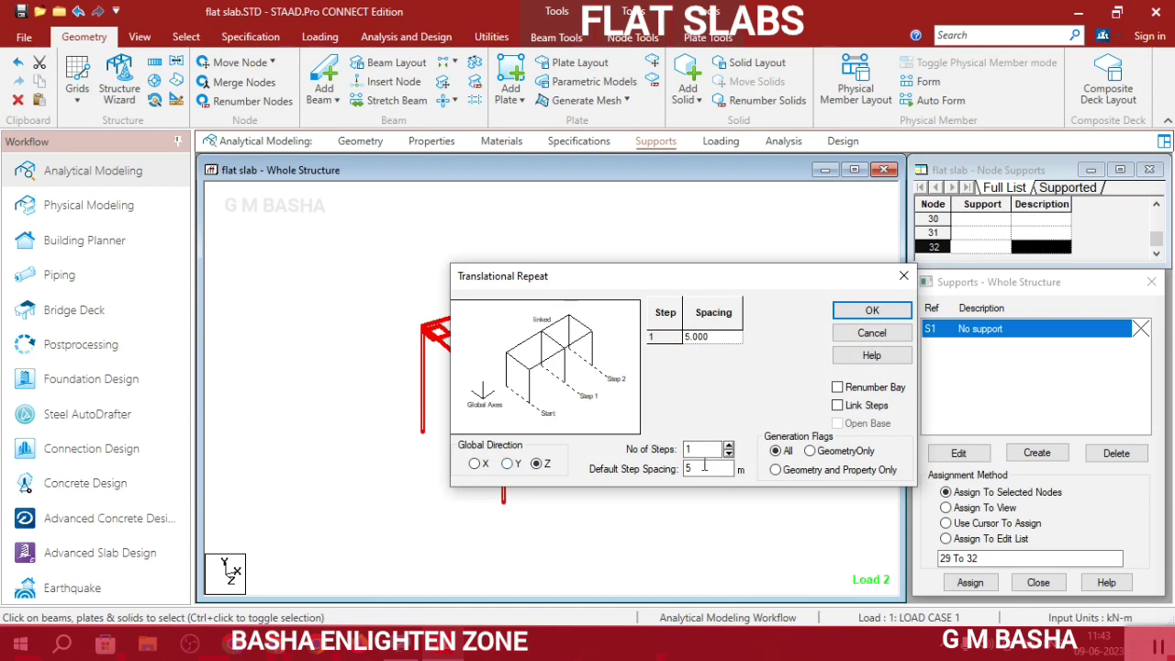
pyautogui.moveTo(685, 276); pyautogui.dragTo(767, 190)
pyautogui.doubleClick(773, 375)
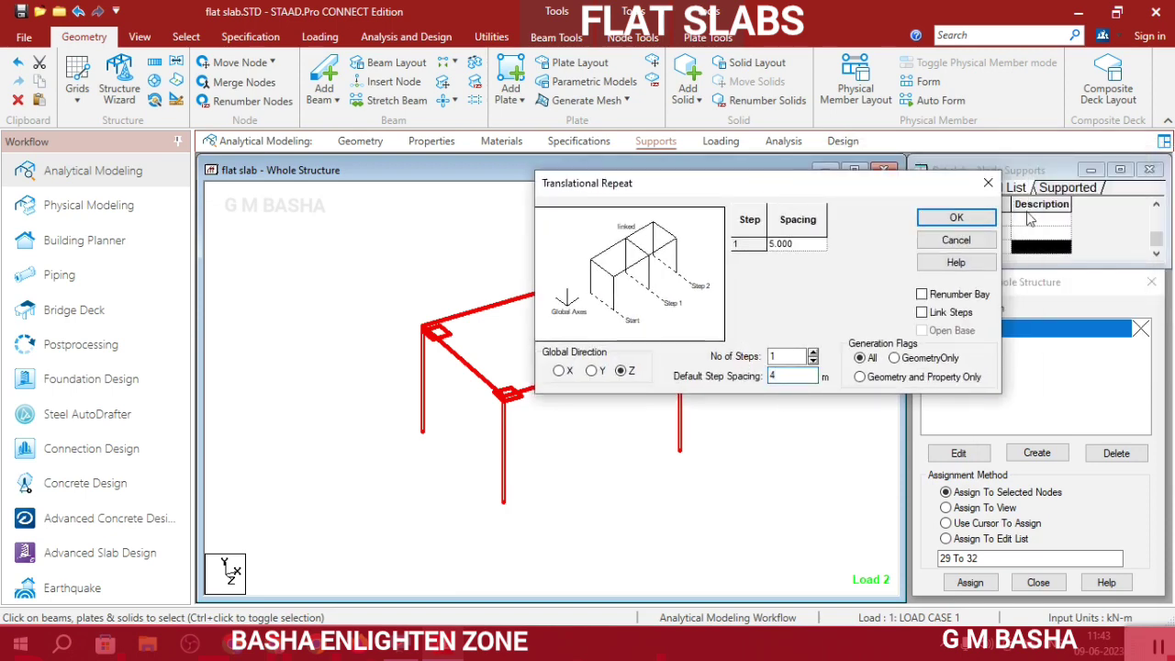
pyautogui.click(956, 218)
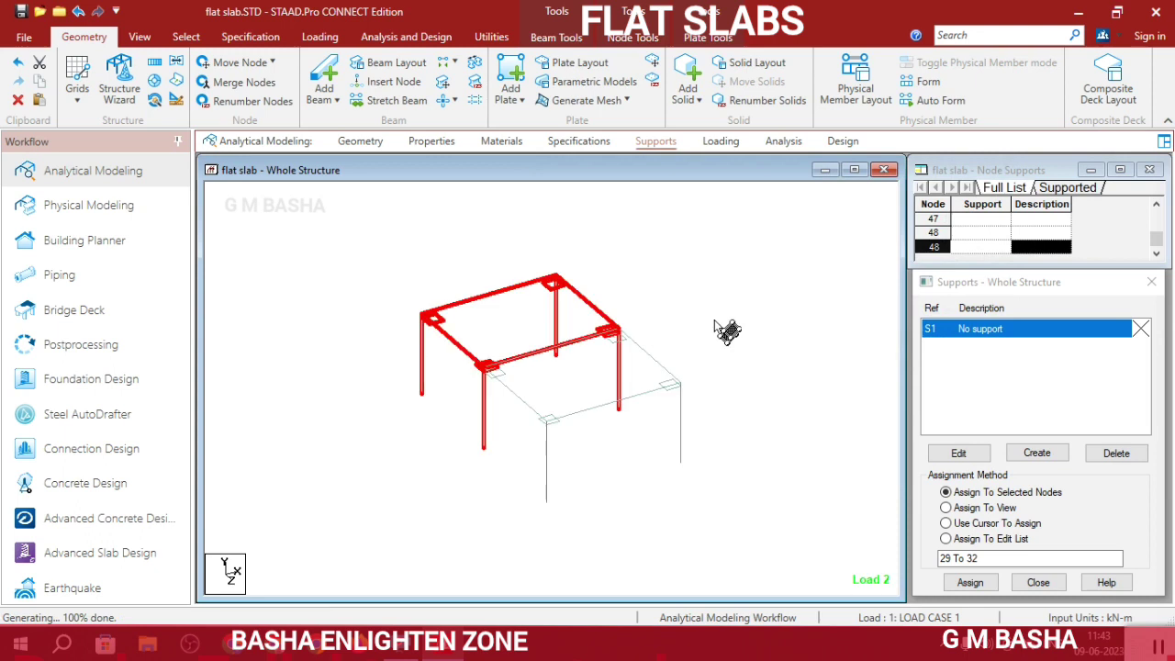
# Select both bays and copy them with Translational Repeat in X, 1 step at 5 m spacing
pyautogui.click(336, 270)
pyautogui.moveTo(333, 263); pyautogui.dragTo(703, 505)
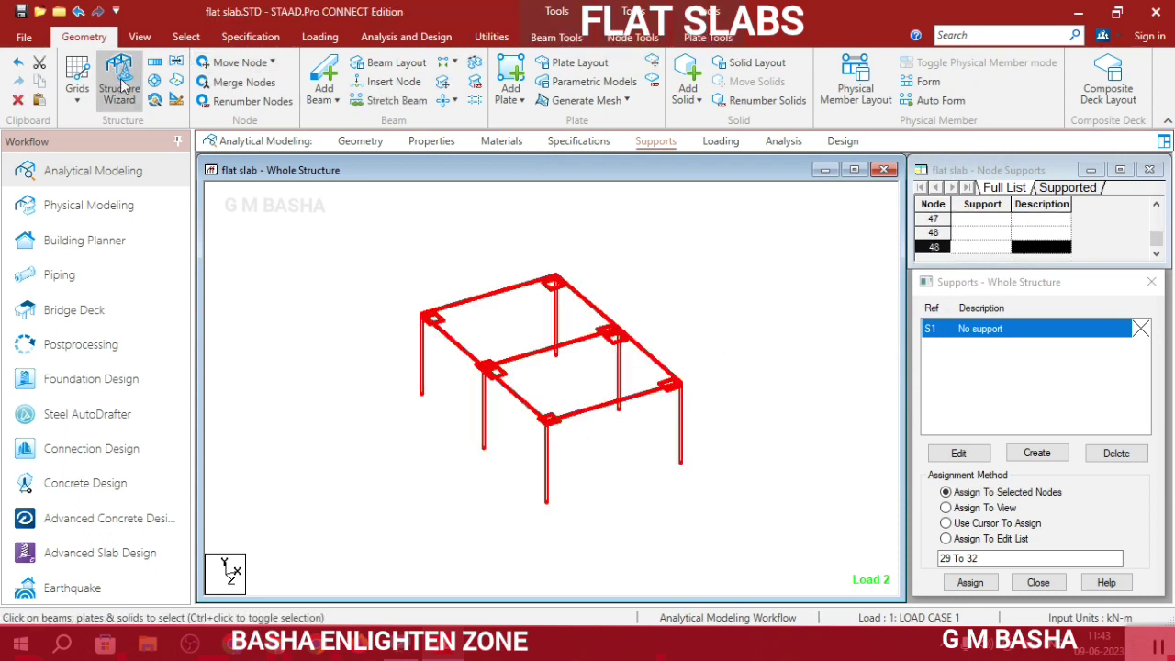
pyautogui.click(154, 61)
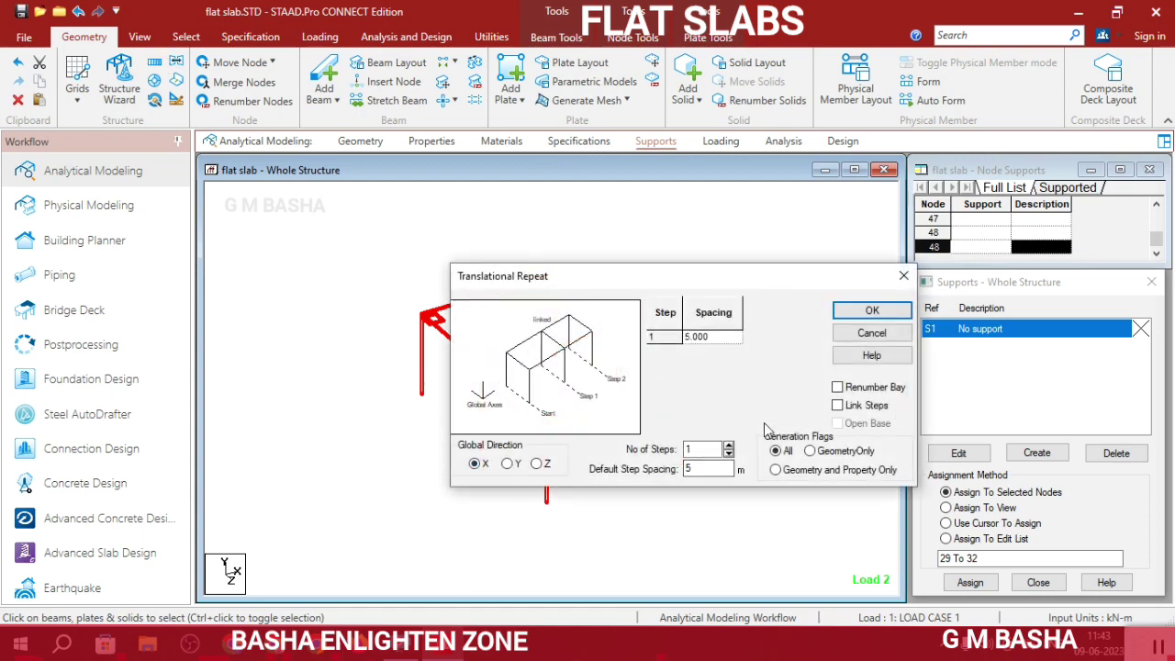
pyautogui.click(868, 313)
pyautogui.click(726, 276)
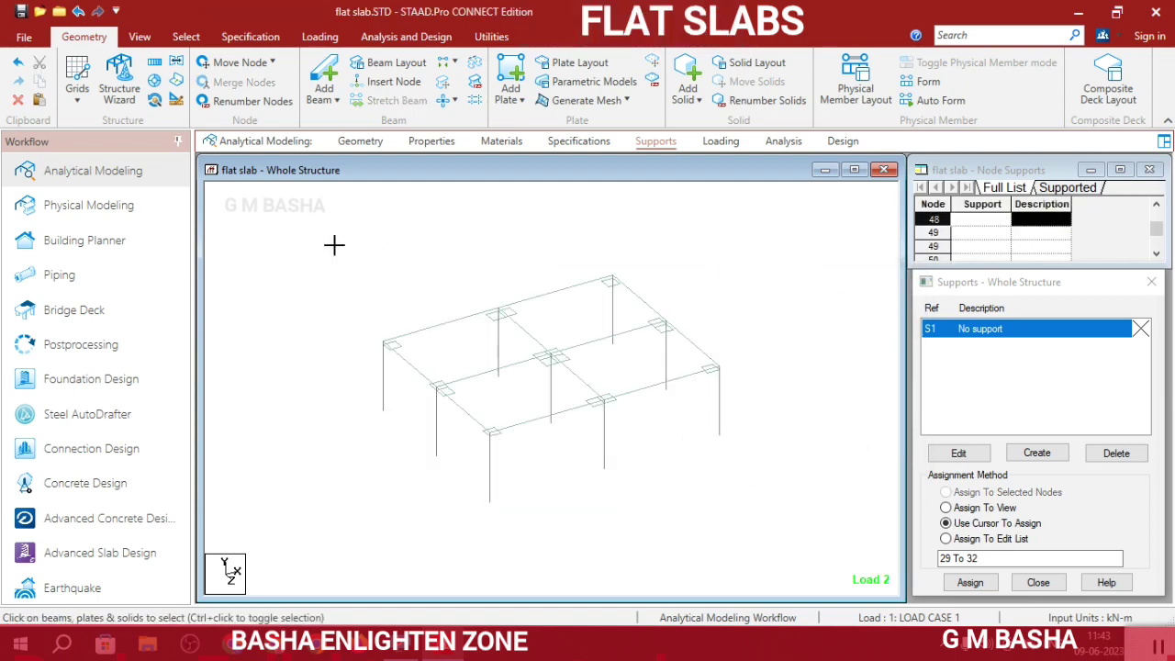
# Select the entire single-storey model and copy it with Translational Repeat in Y, 2 steps at 3 m spacing
pyautogui.moveTo(694, 499); pyautogui.dragTo(768, 538)
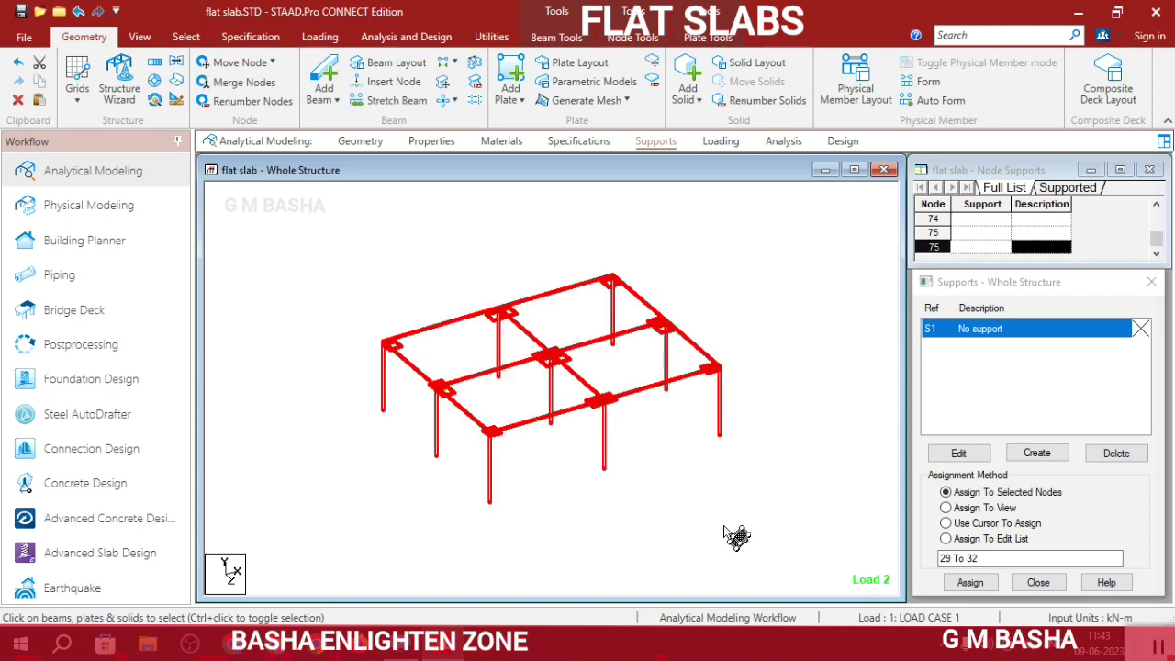
pyautogui.click(156, 60)
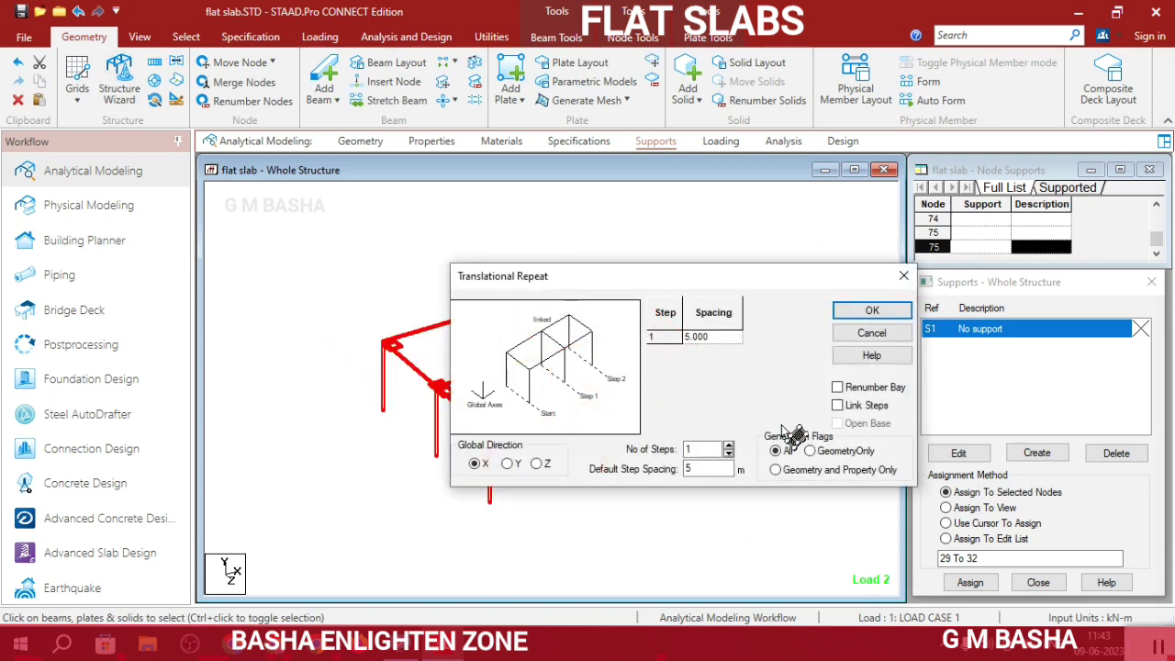
pyautogui.click(510, 464)
pyautogui.doubleClick(698, 468)
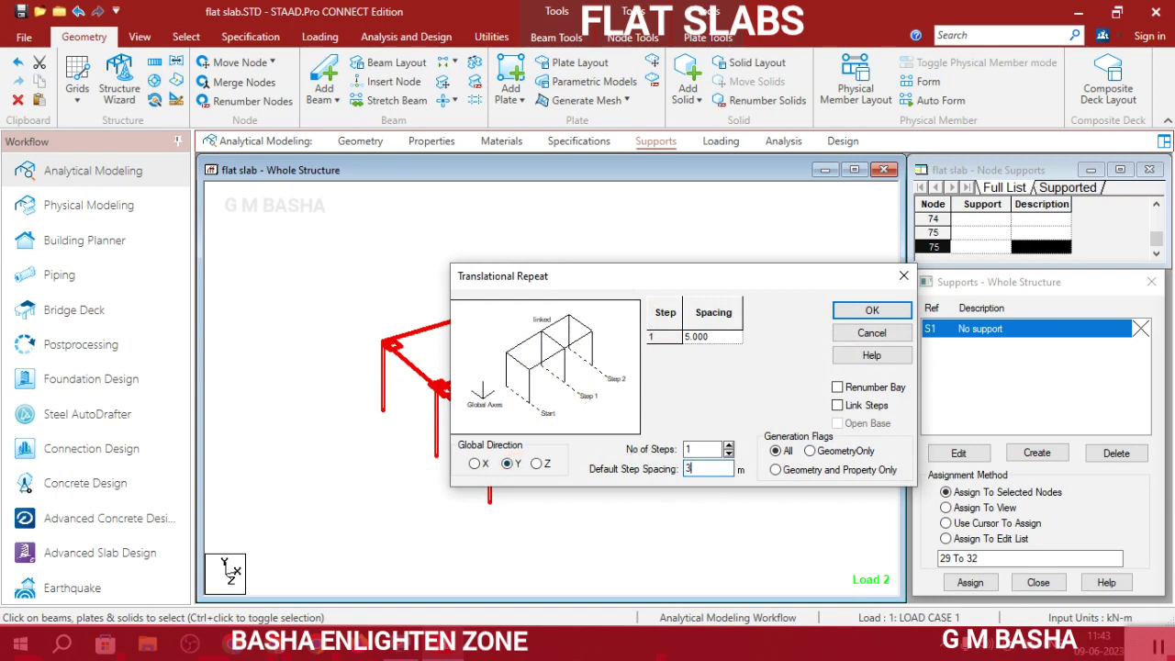
pyautogui.write('3')
pyautogui.click(729, 445)
pyautogui.click(729, 447)
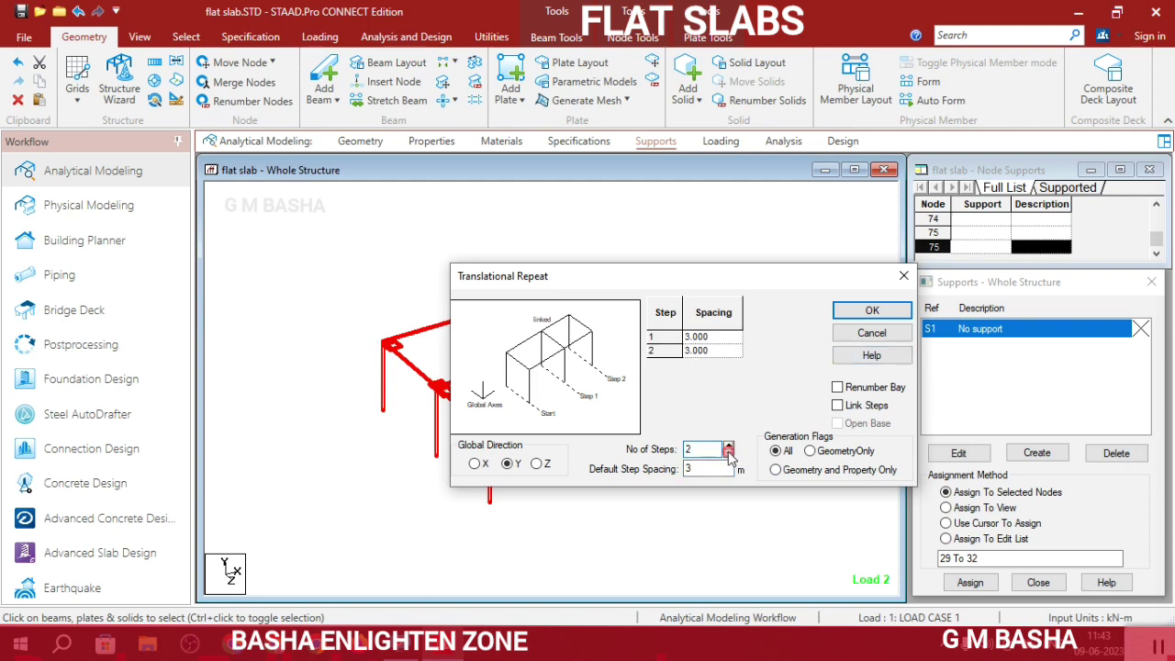
pyautogui.click(877, 312)
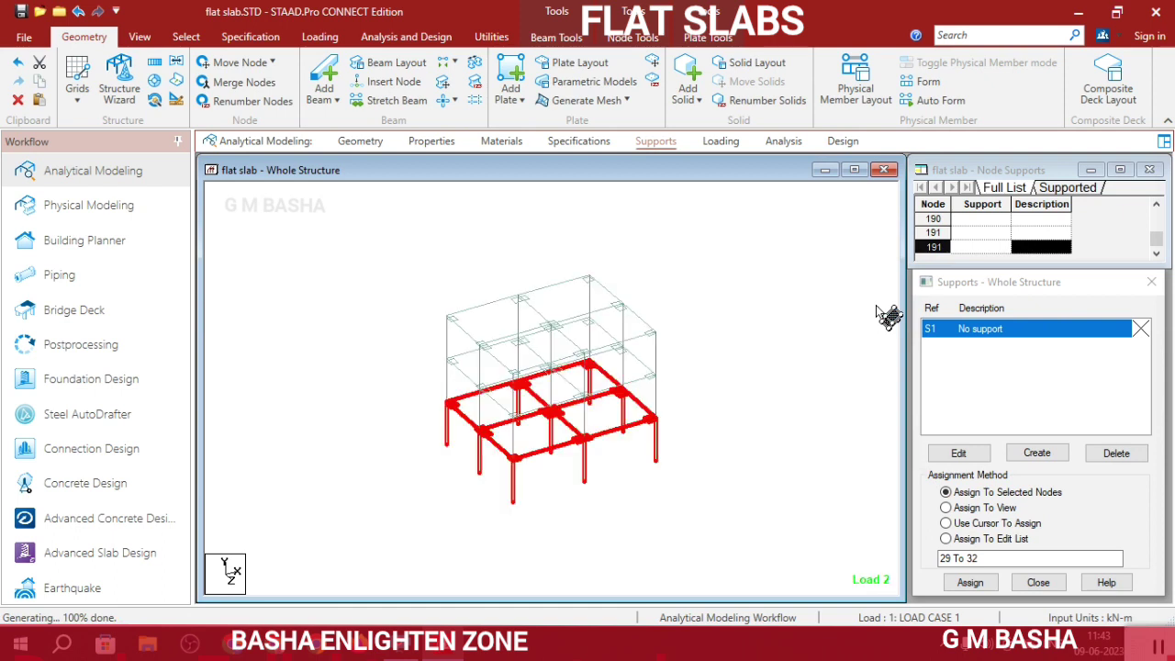
pyautogui.click(762, 410)
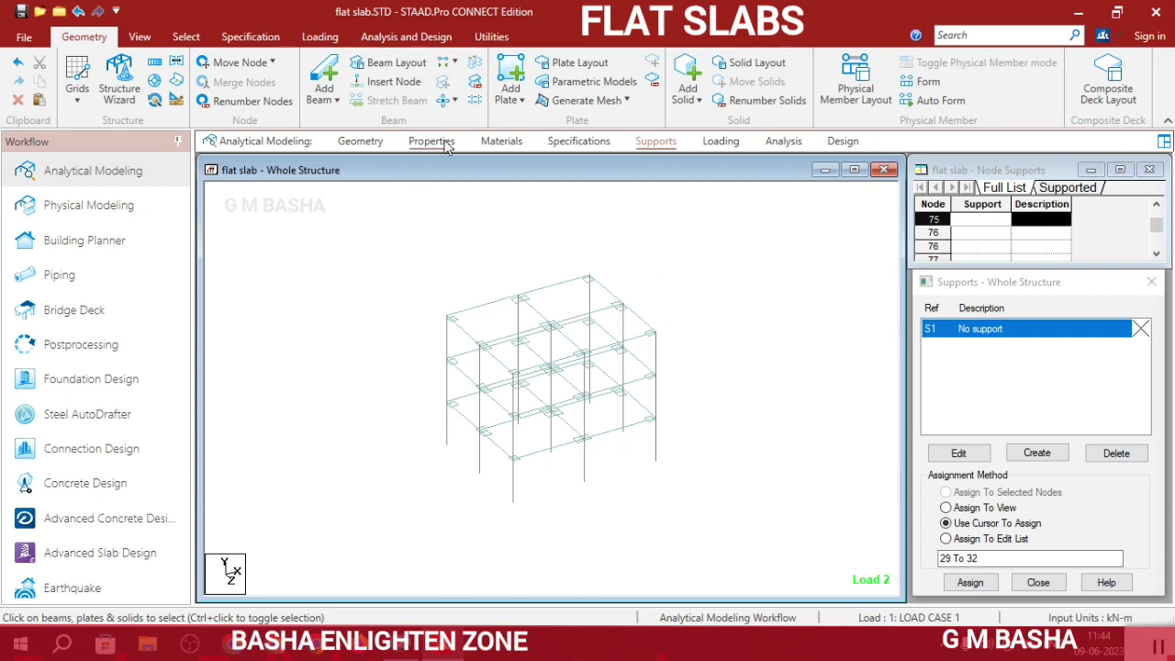
# Create a new fixed support and choose it for assignment
pyautogui.click(1041, 461)
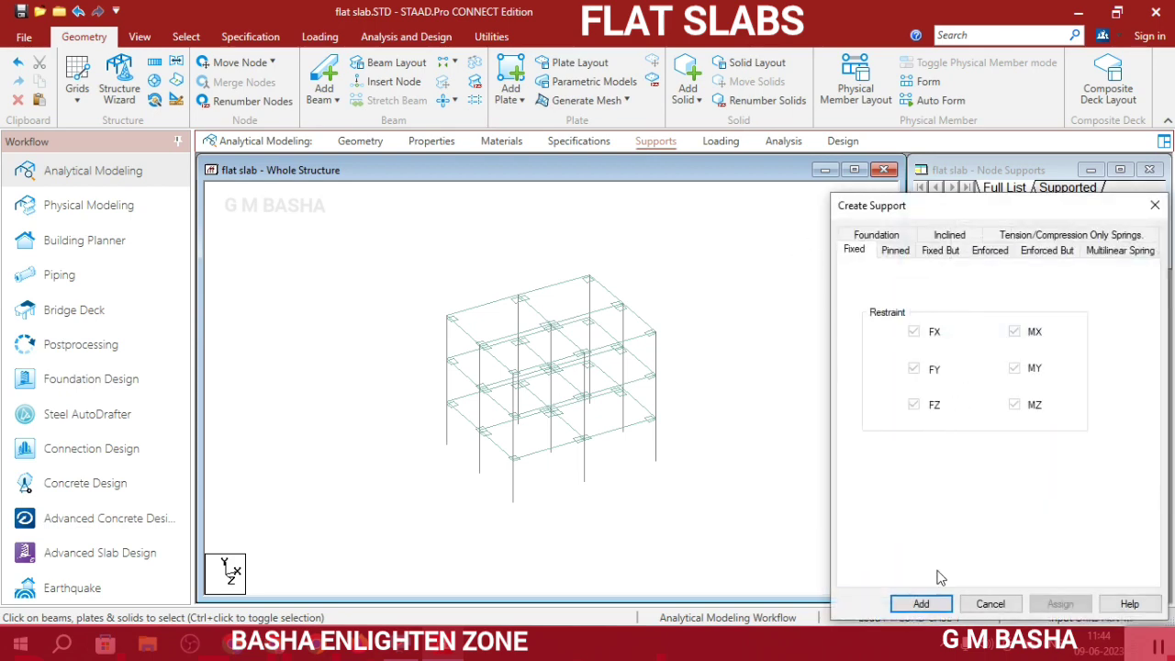
pyautogui.click(920, 603)
pyautogui.click(988, 348)
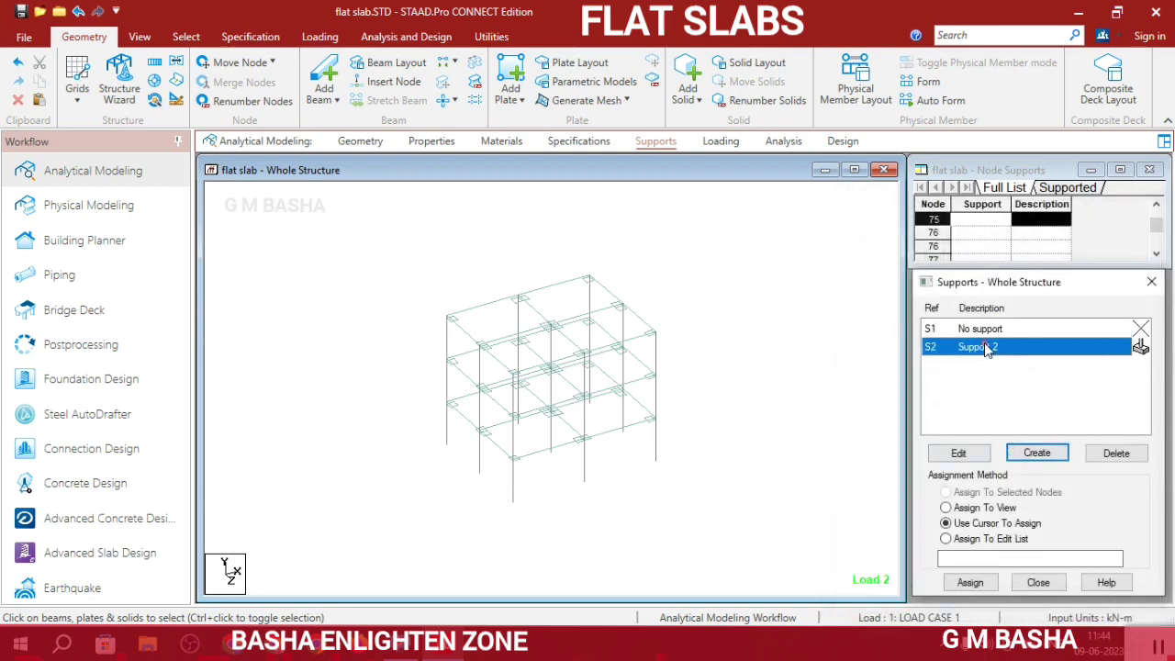
# Select all column base nodes in the front view, return to the isometric view and assign the fixed support to them
pyautogui.click(139, 36)
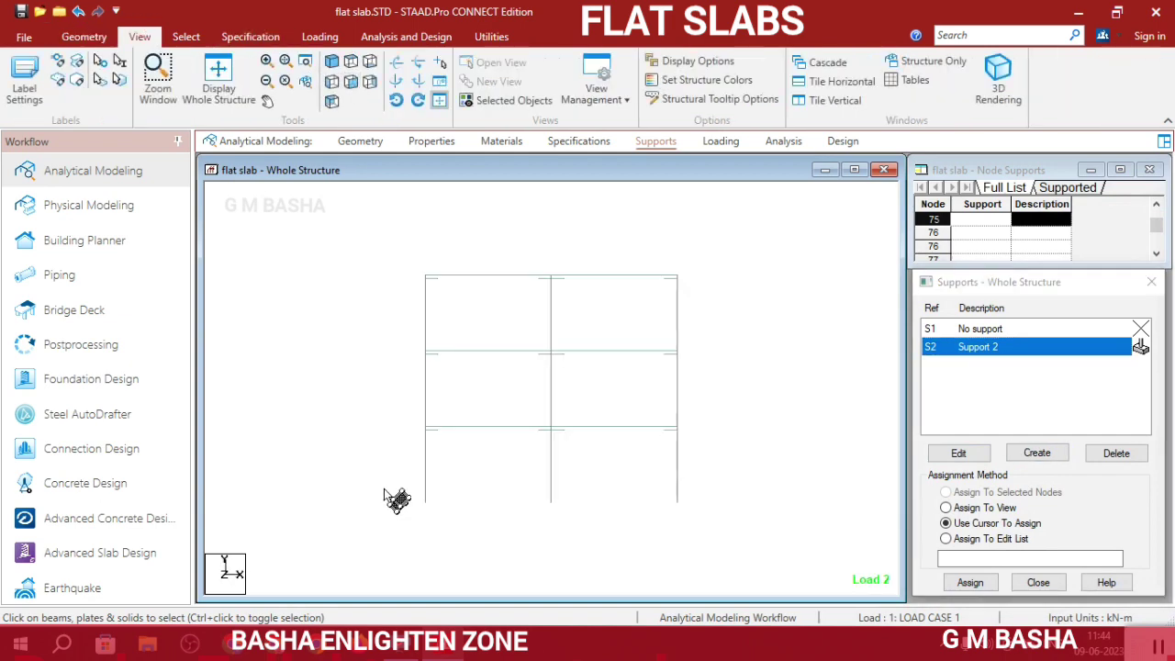
pyautogui.click(745, 552)
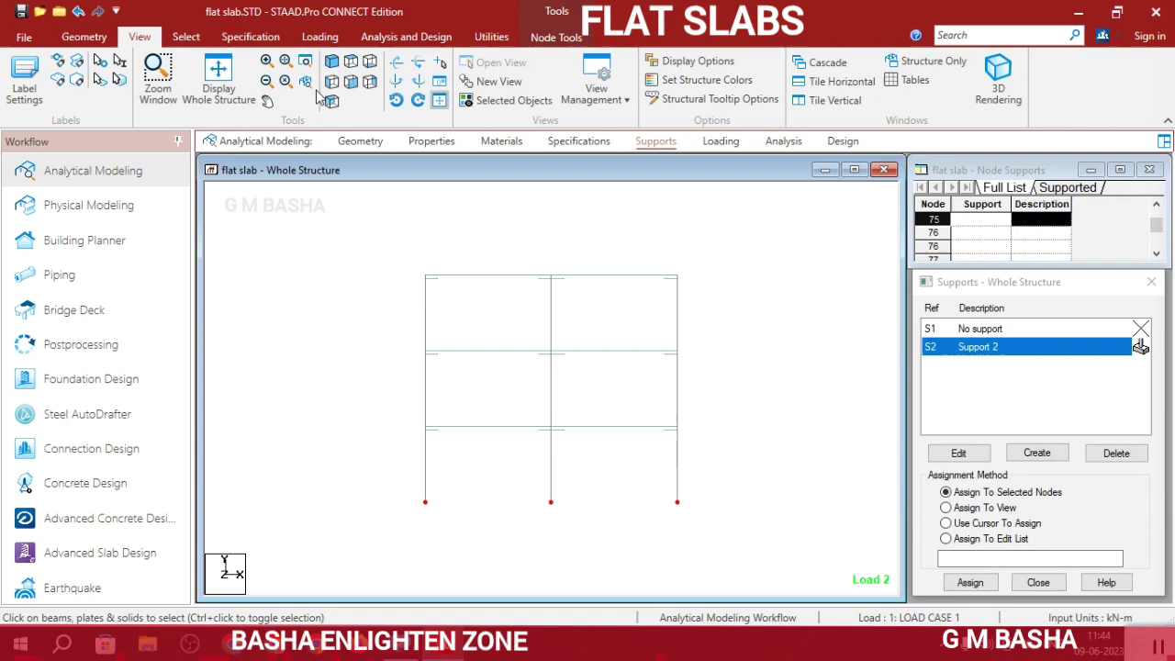
pyautogui.click(331, 62)
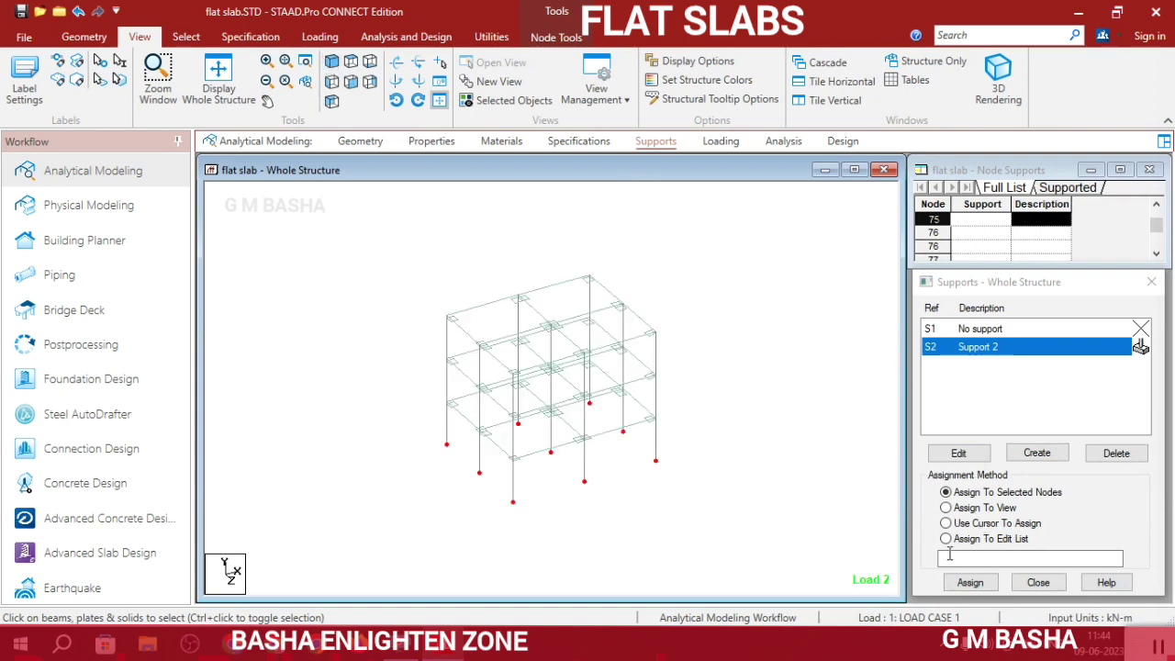
pyautogui.click(966, 583)
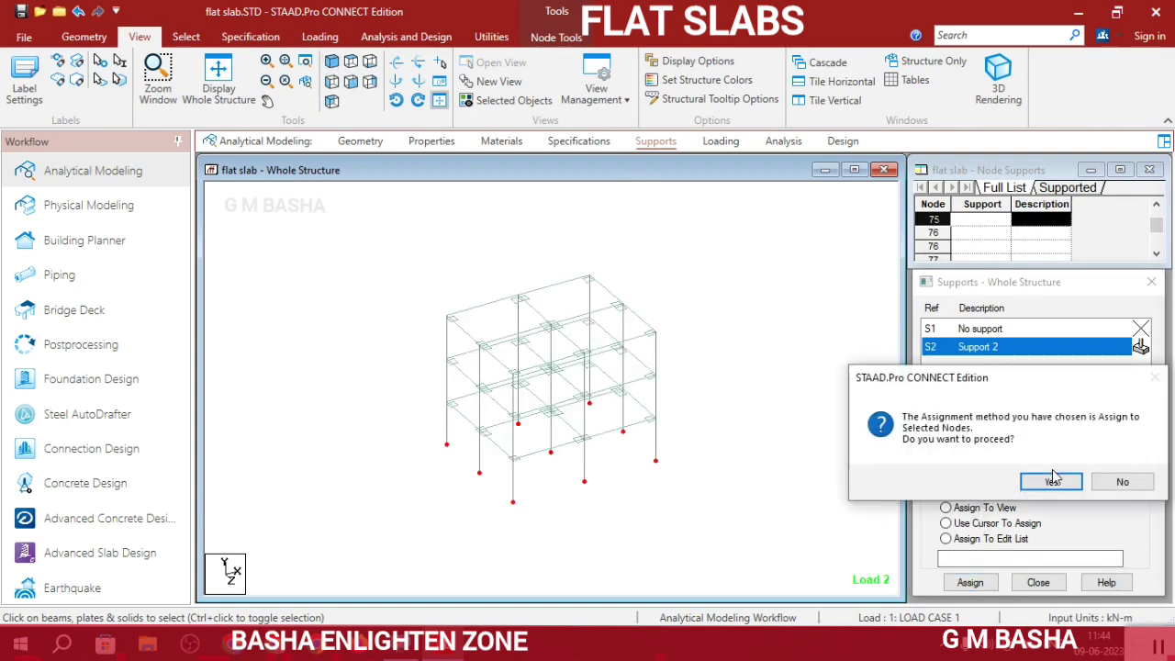
pyautogui.click(1051, 481)
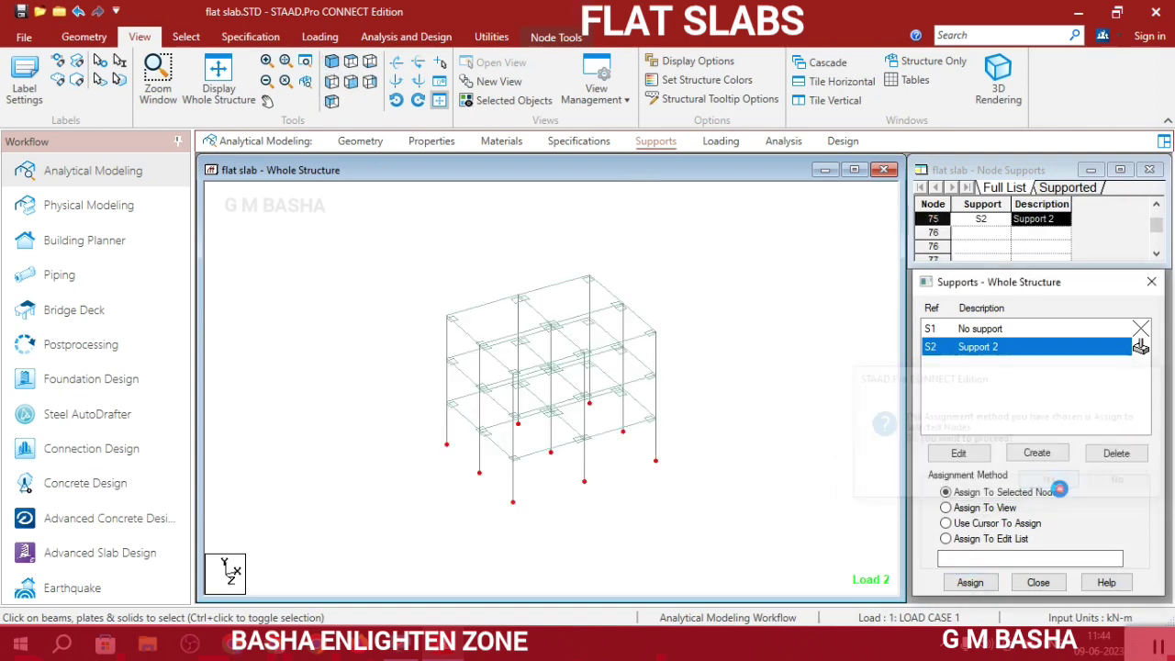
# Add another Perform Analysis command with the All print option
pyautogui.click(779, 145)
pyautogui.click(1038, 520)
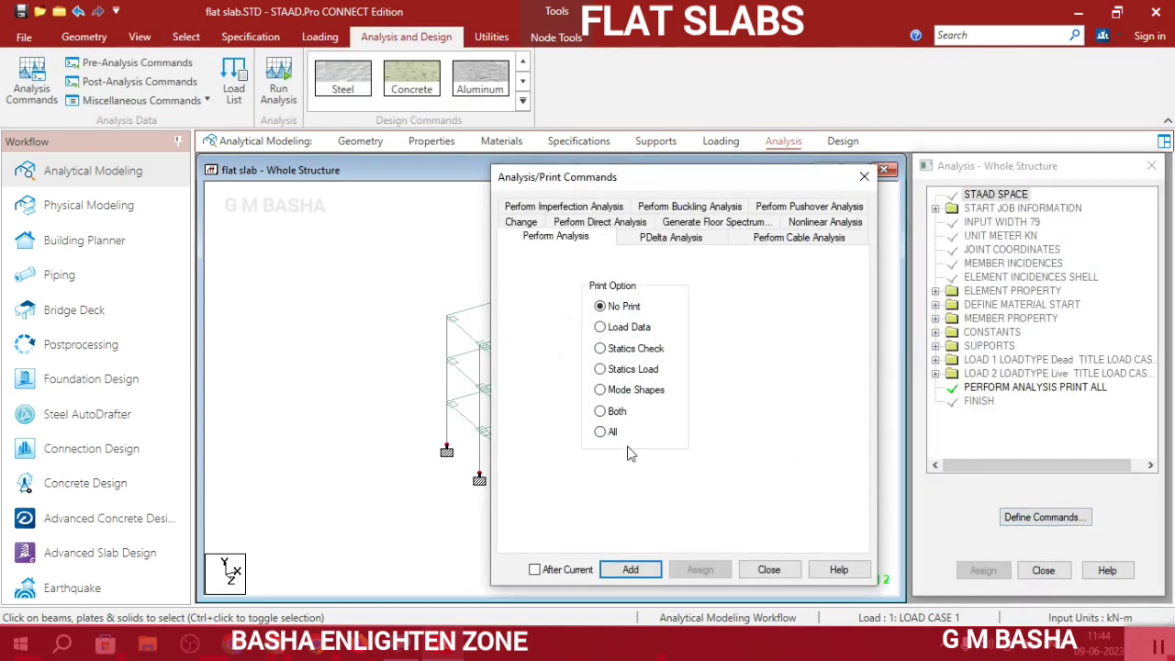
pyautogui.click(630, 570)
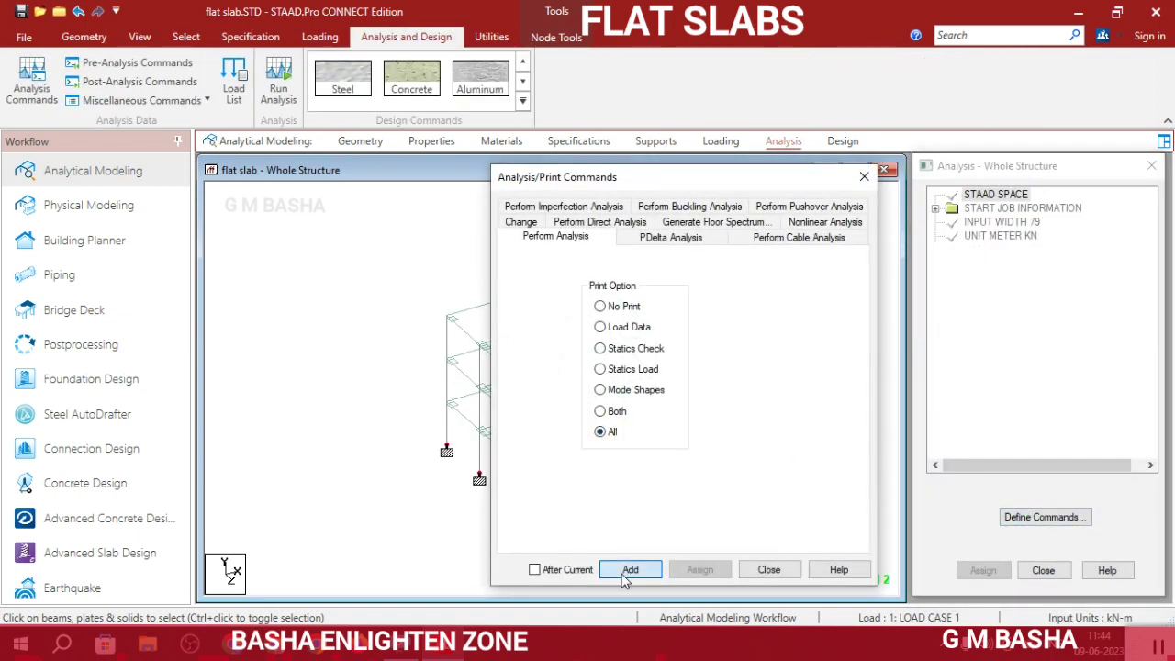
pyautogui.click(769, 569)
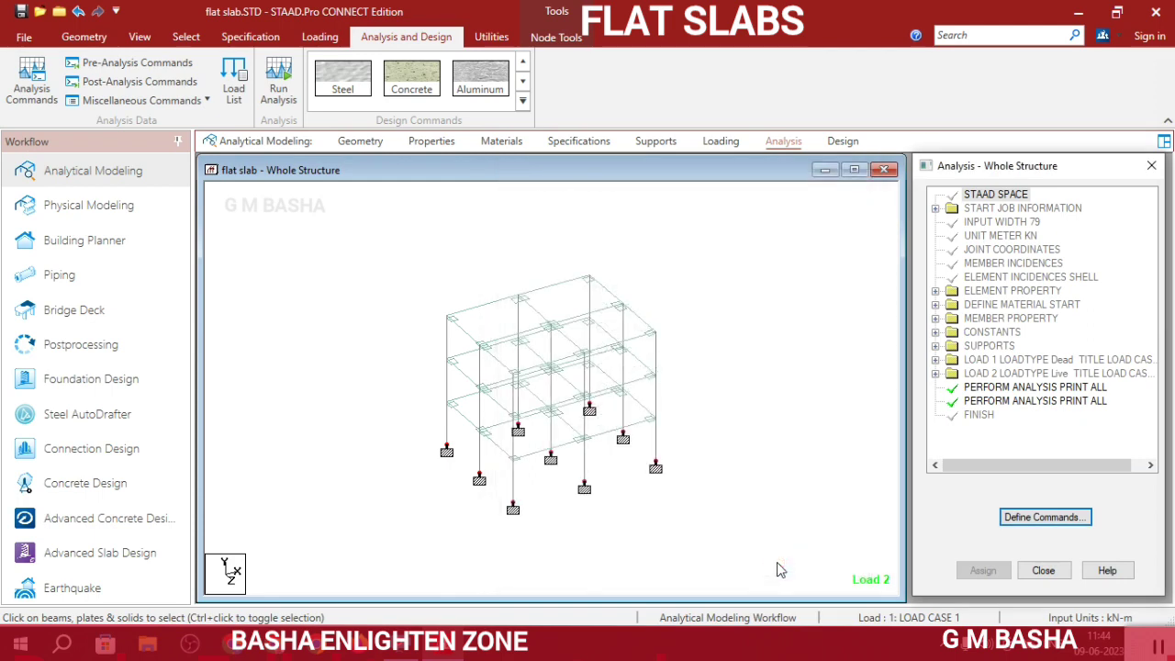
# Save and analyse the multi-storey structure, staying in modeling mode
pyautogui.click(279, 83)
pyautogui.click(592, 418)
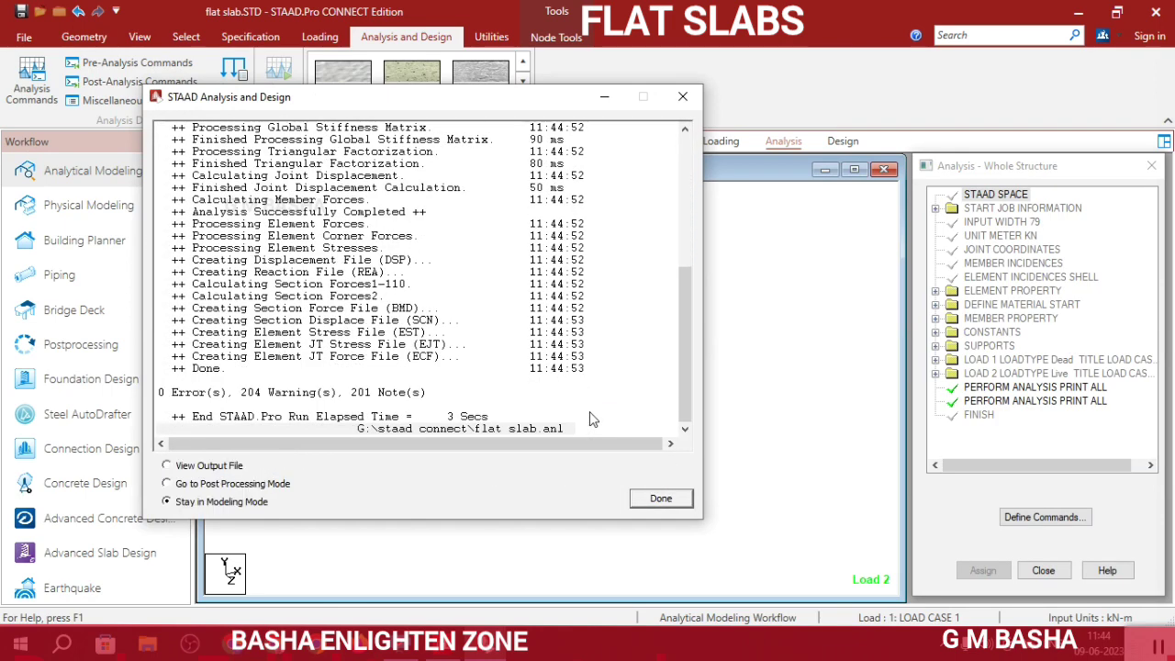
pyautogui.click(653, 503)
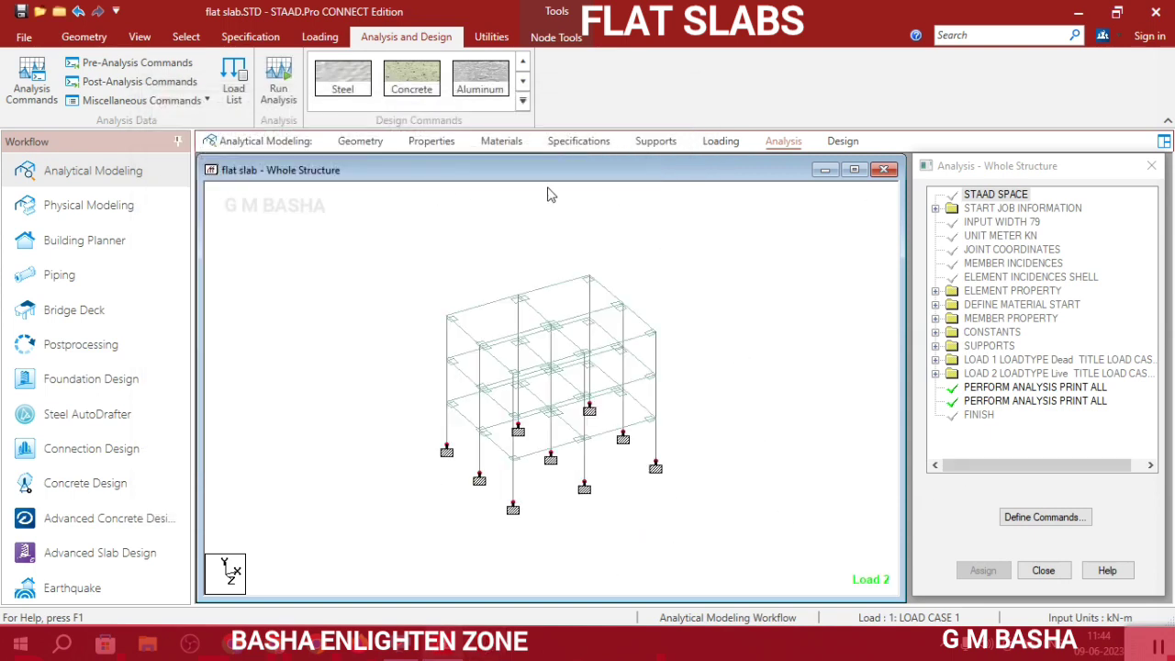
# Start the concrete design and set its current code to IS456
pyautogui.click(837, 141)
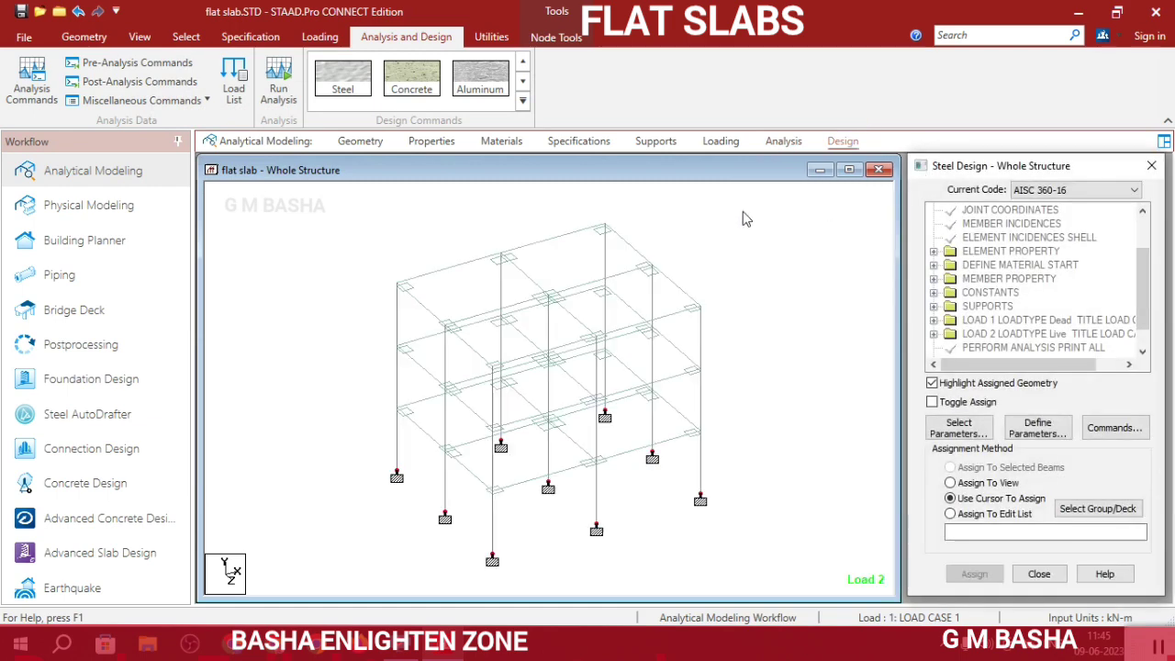
pyautogui.click(411, 81)
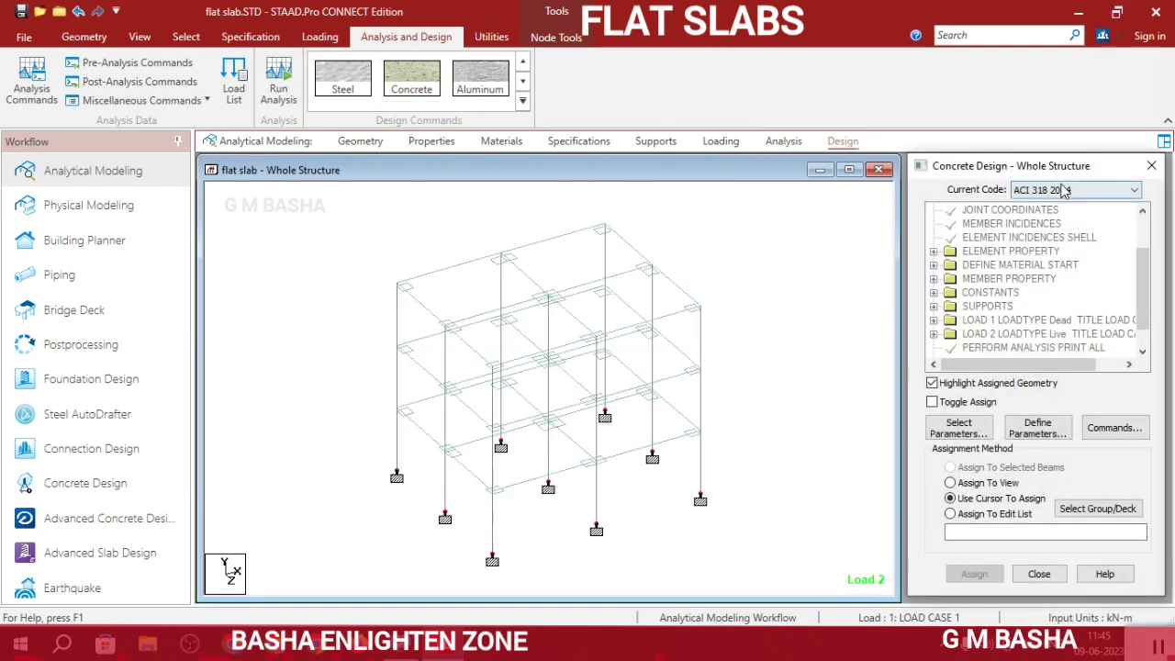
pyautogui.click(1064, 190)
pyautogui.click(1039, 351)
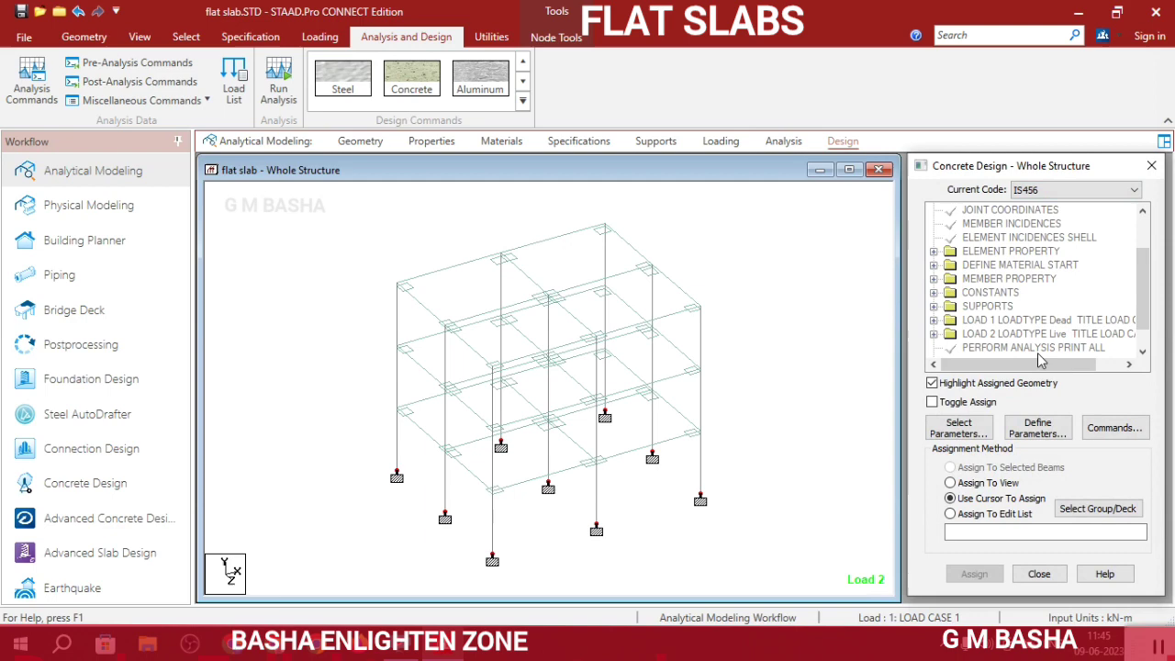
# Clear the selected design parameters and keep only Fc, Fymain and Fysec
pyautogui.scroll(-1, 1019, 296)
pyautogui.click(959, 428)
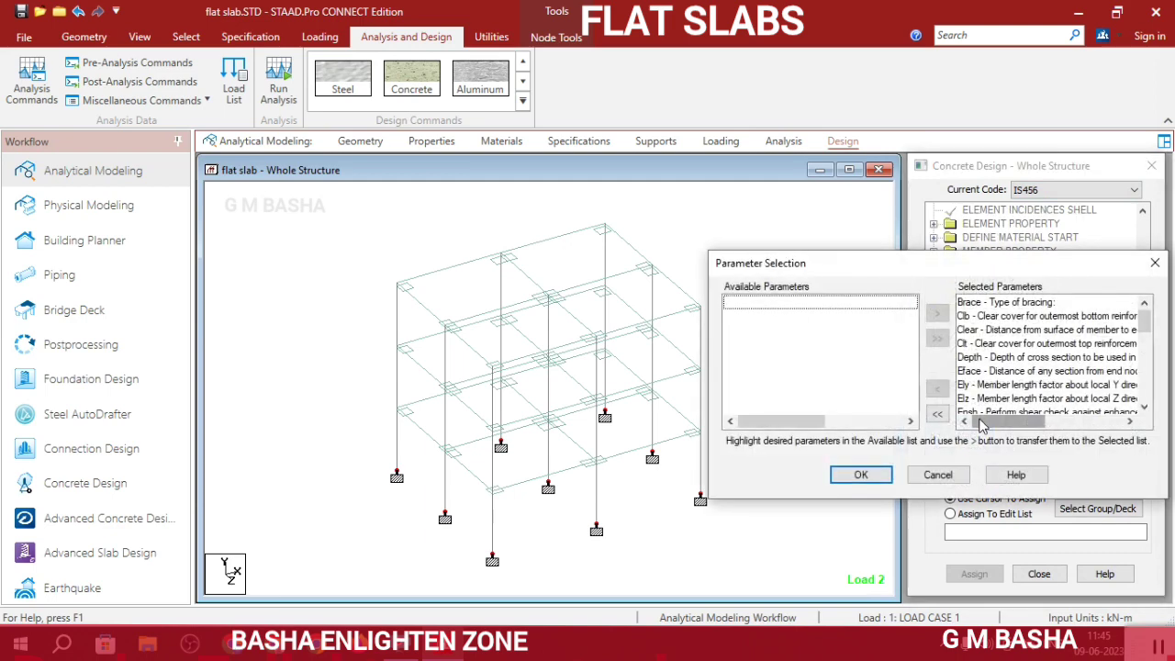
pyautogui.click(939, 413)
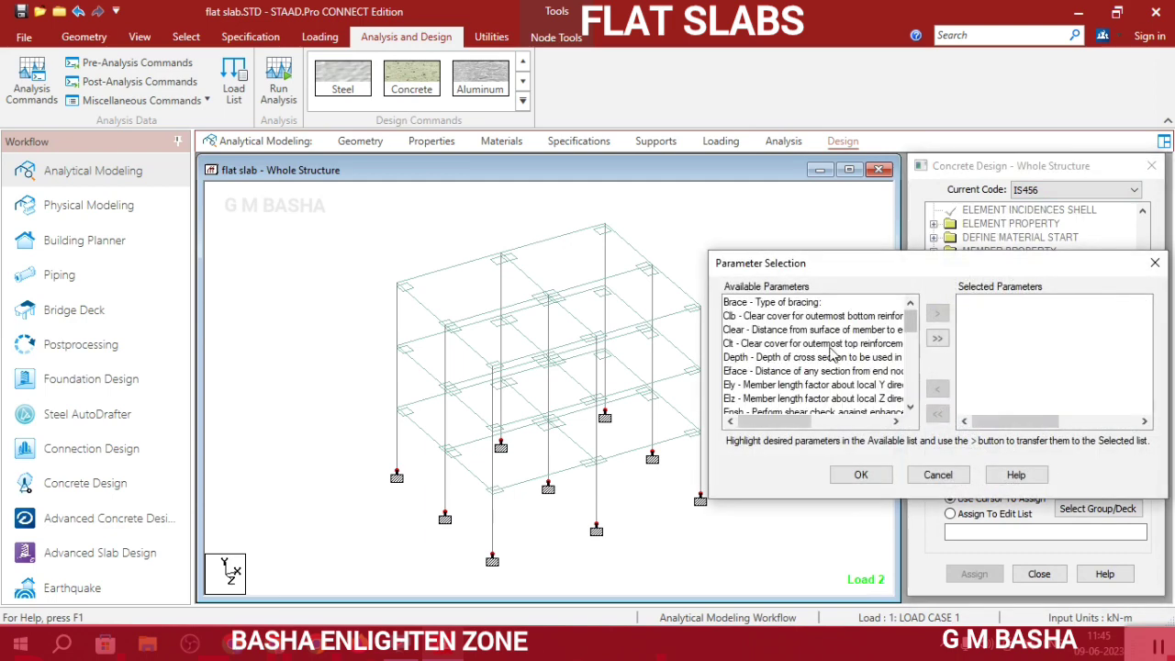
pyautogui.scroll(-1, 833, 355)
pyautogui.click(798, 387)
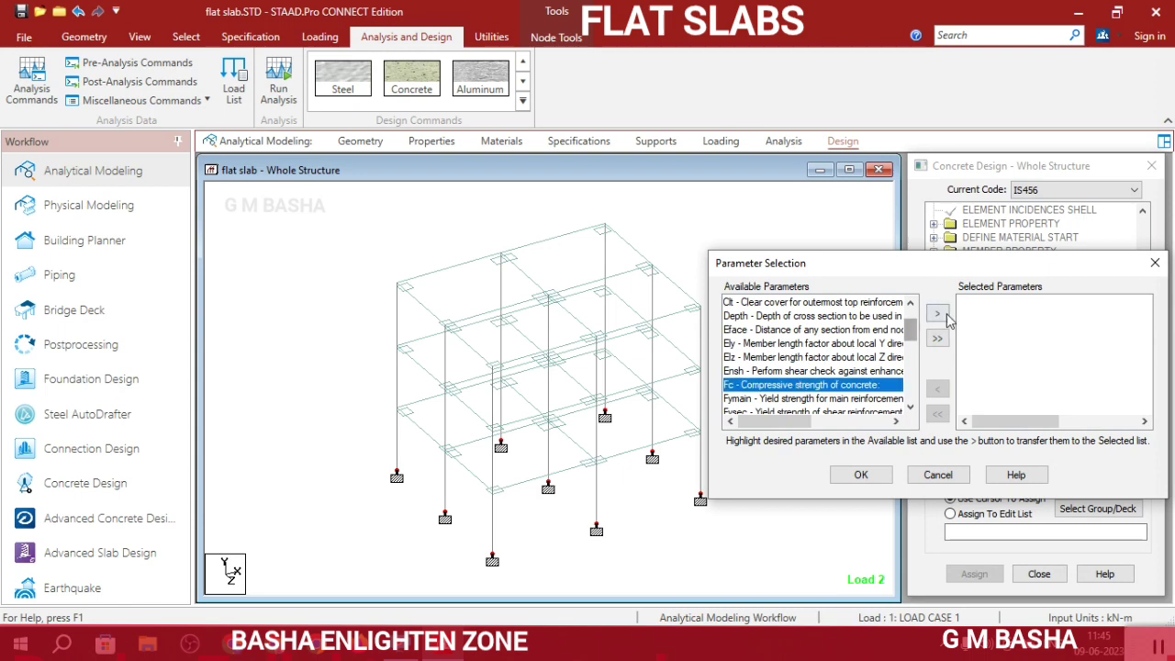
pyautogui.click(938, 314)
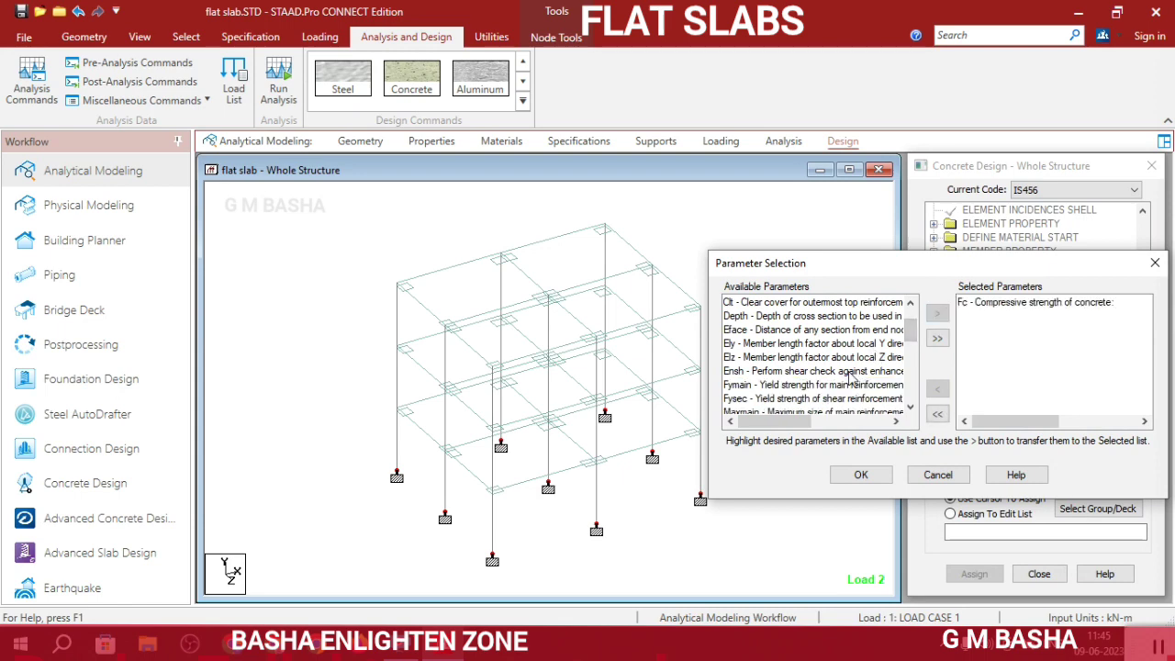
pyautogui.click(836, 387)
pyautogui.click(937, 314)
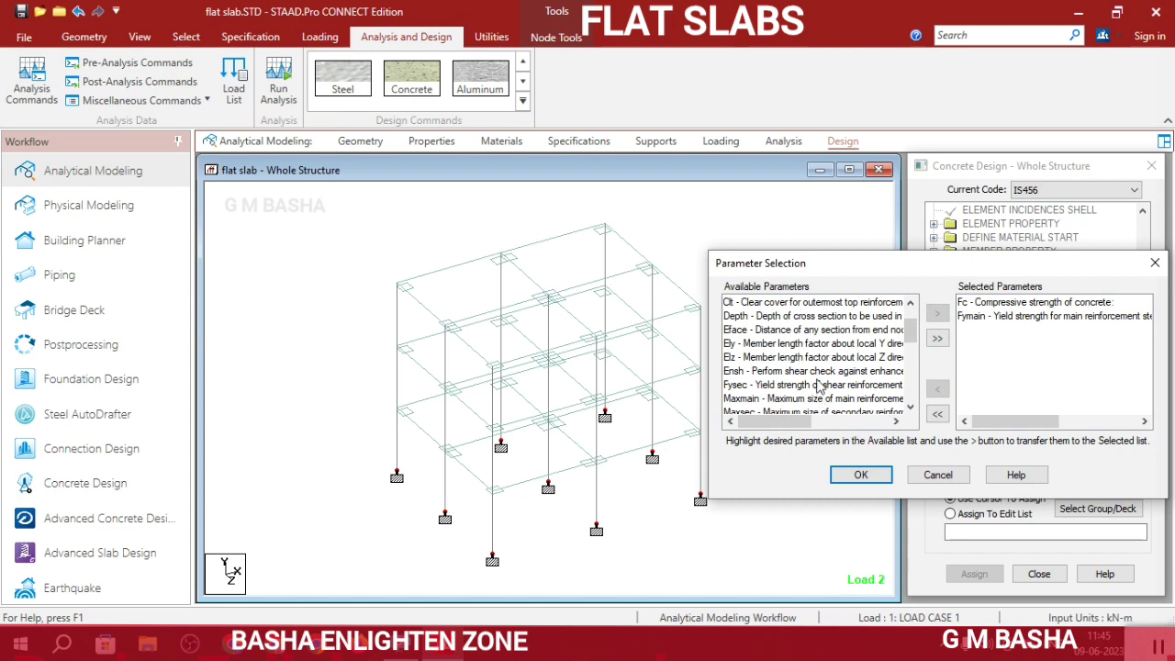
pyautogui.click(830, 386)
pyautogui.click(938, 314)
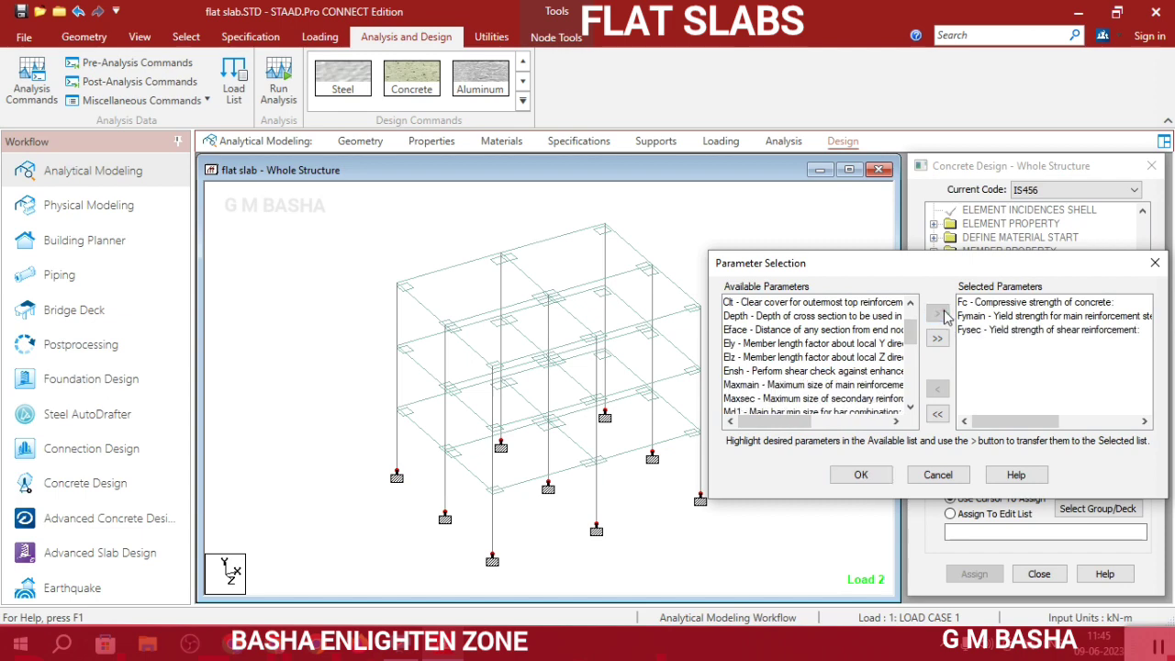
pyautogui.click(878, 471)
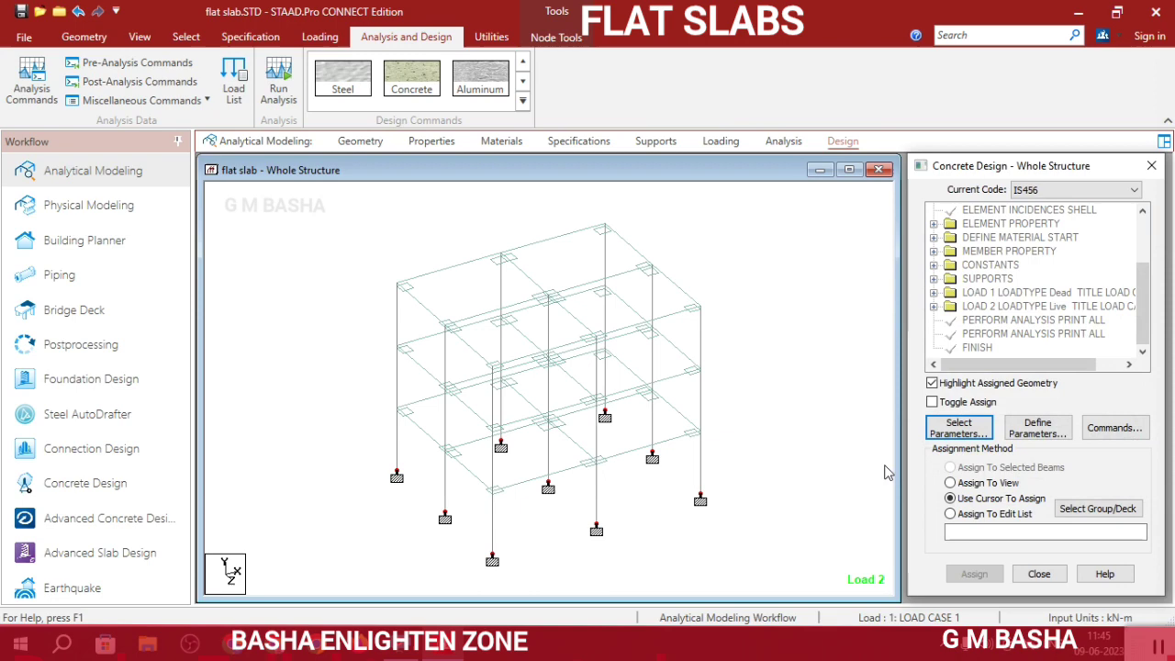
# Define the FC parameter with a concrete compressive strength of 25000 kN/m2 and add it to the design
pyautogui.click(1037, 428)
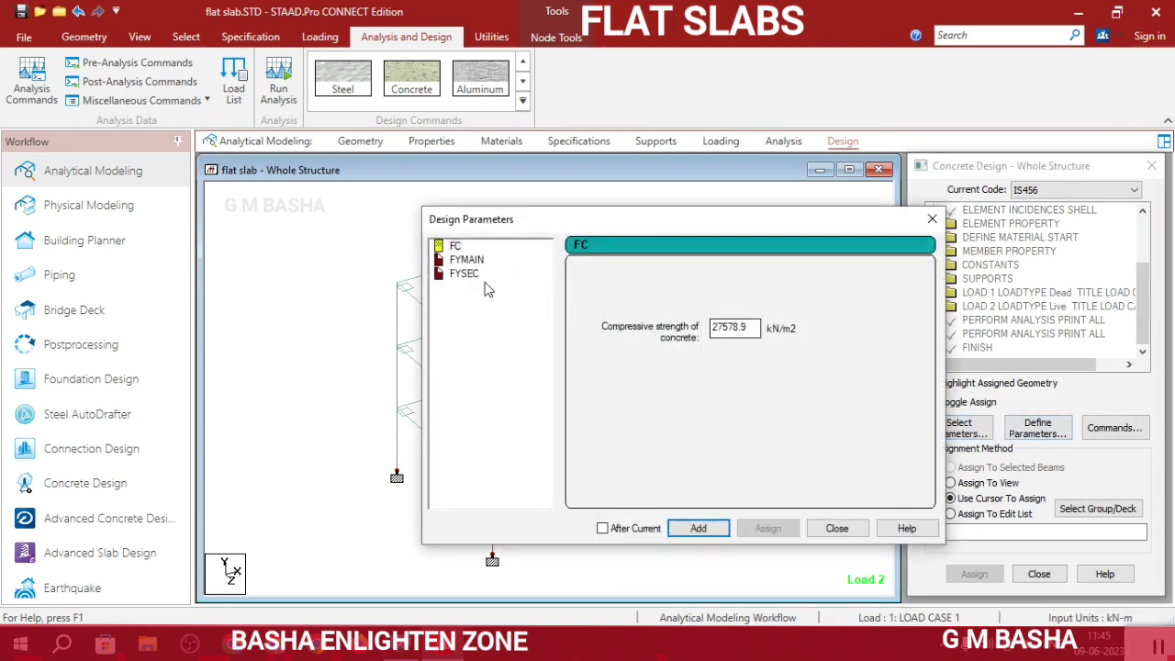
pyautogui.moveTo(742, 331); pyautogui.dragTo(684, 336)
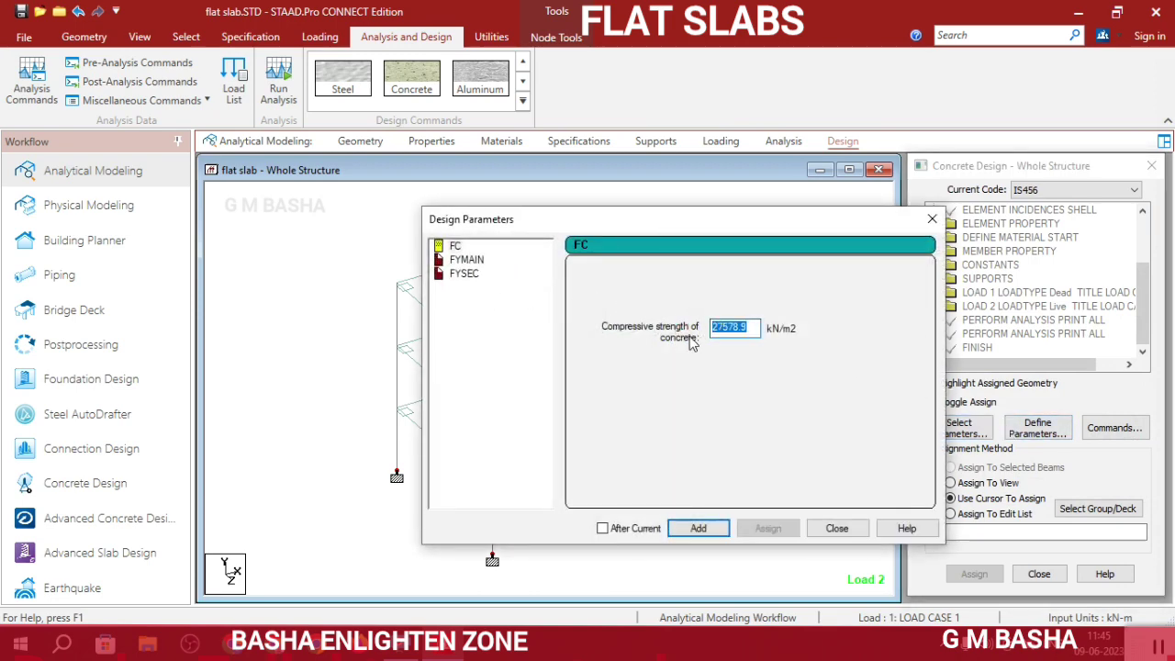
pyautogui.write('25')
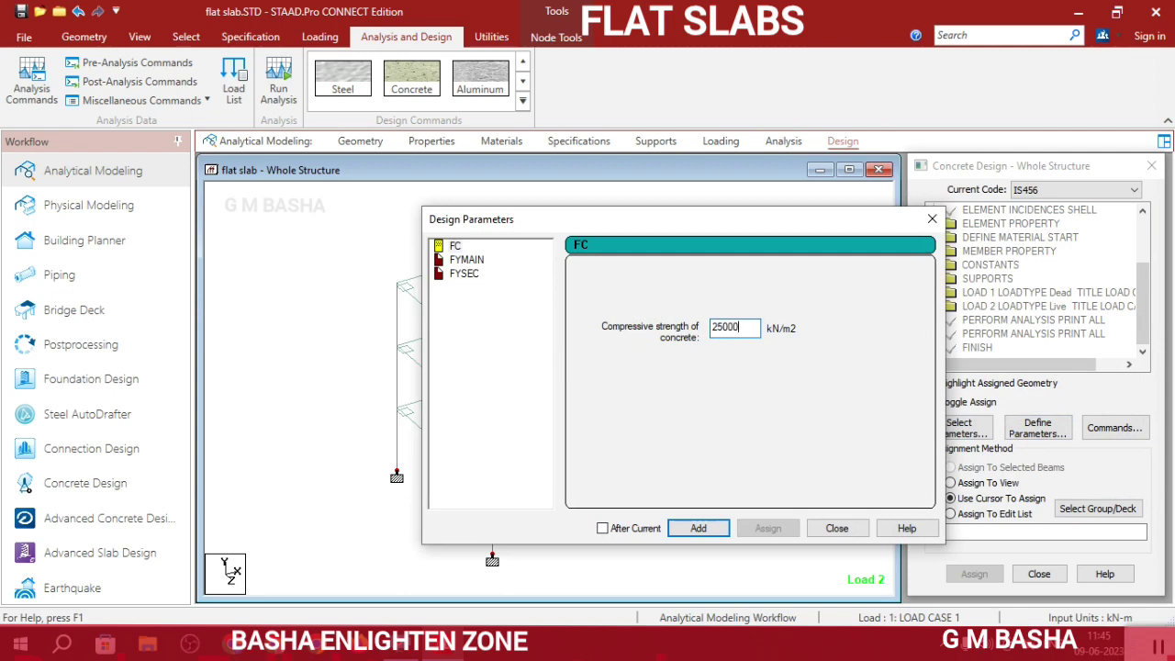
pyautogui.write('000')
pyautogui.click(699, 528)
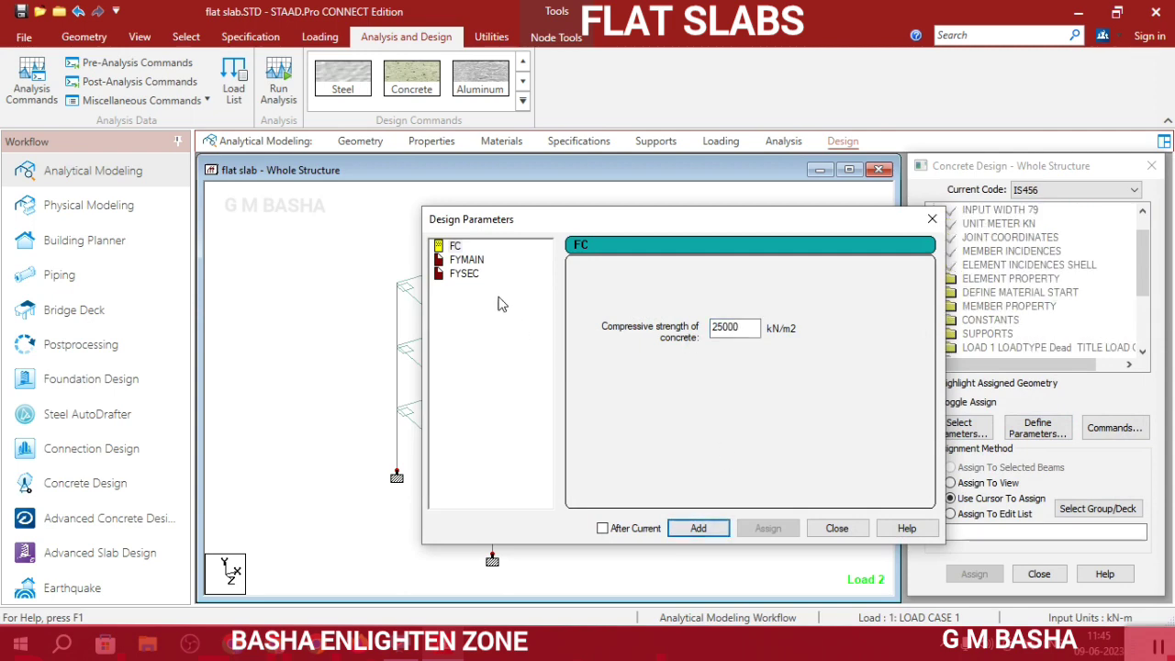
# Add the FYMAIN and FYSEC parameters, each with a reinforcement yield strength of 415000 kN/m2
pyautogui.click(466, 260)
pyautogui.moveTo(761, 331); pyautogui.dragTo(657, 315)
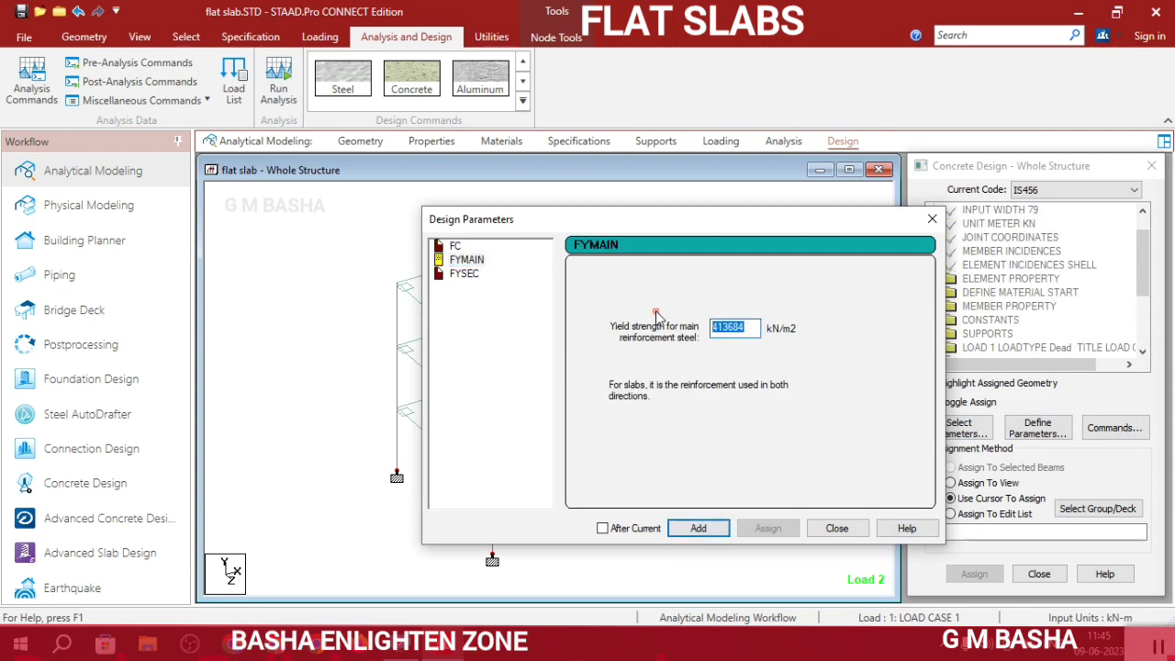
pyautogui.write('415000')
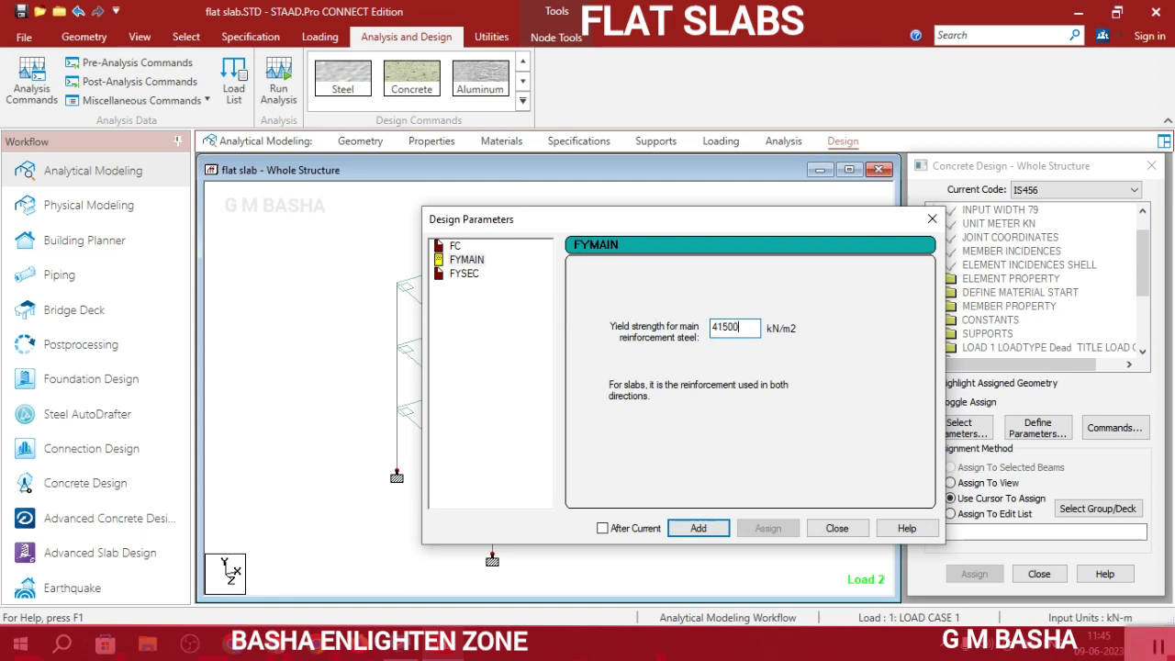
pyautogui.click(699, 533)
pyautogui.click(466, 274)
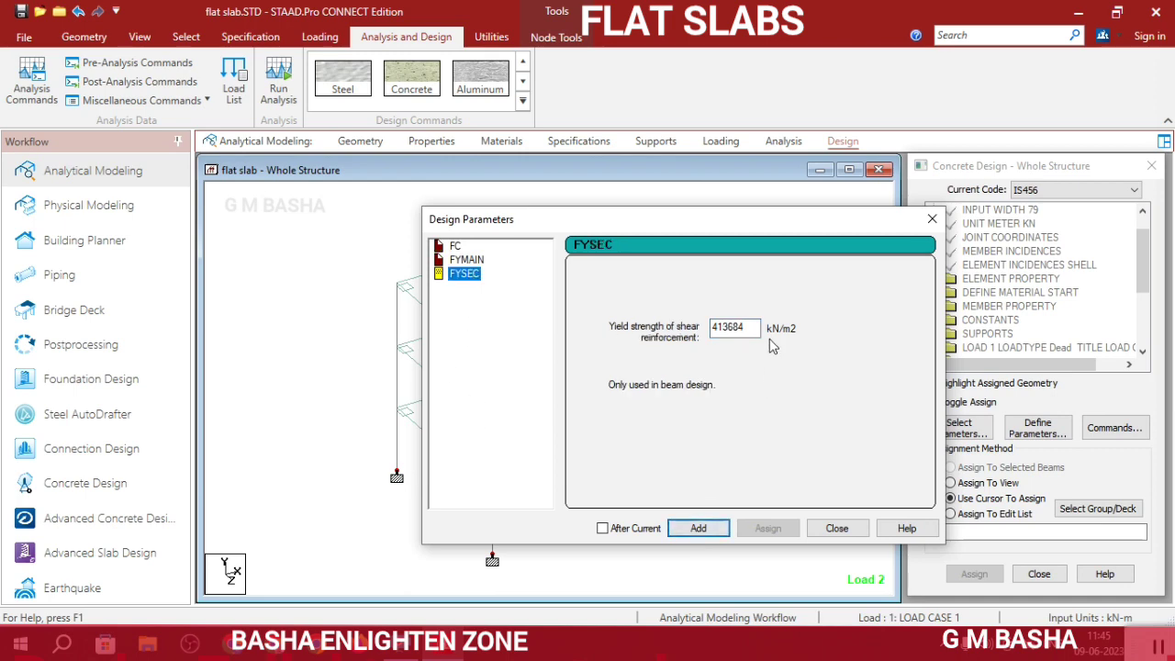
pyautogui.moveTo(759, 328); pyautogui.dragTo(671, 320)
pyautogui.write('415000')
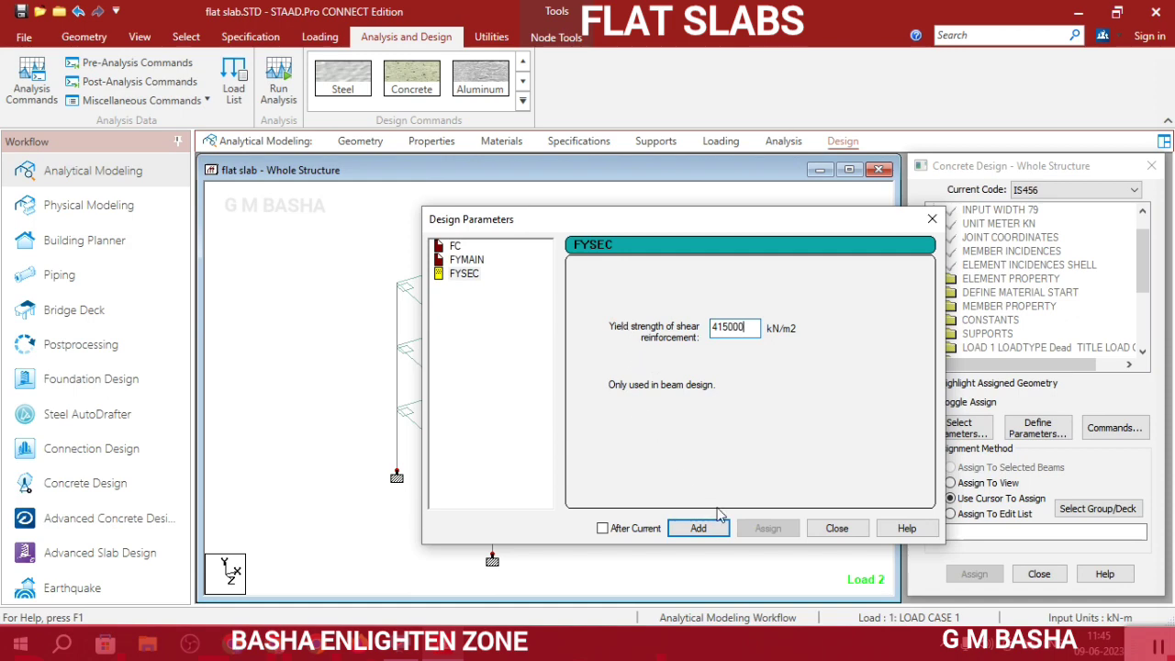
pyautogui.click(702, 528)
pyautogui.click(831, 528)
# Add the DESIGN COLUMN, DESIGN SLAB/ELEMENT and TAKE OFF commands to the concrete design
pyautogui.click(1112, 424)
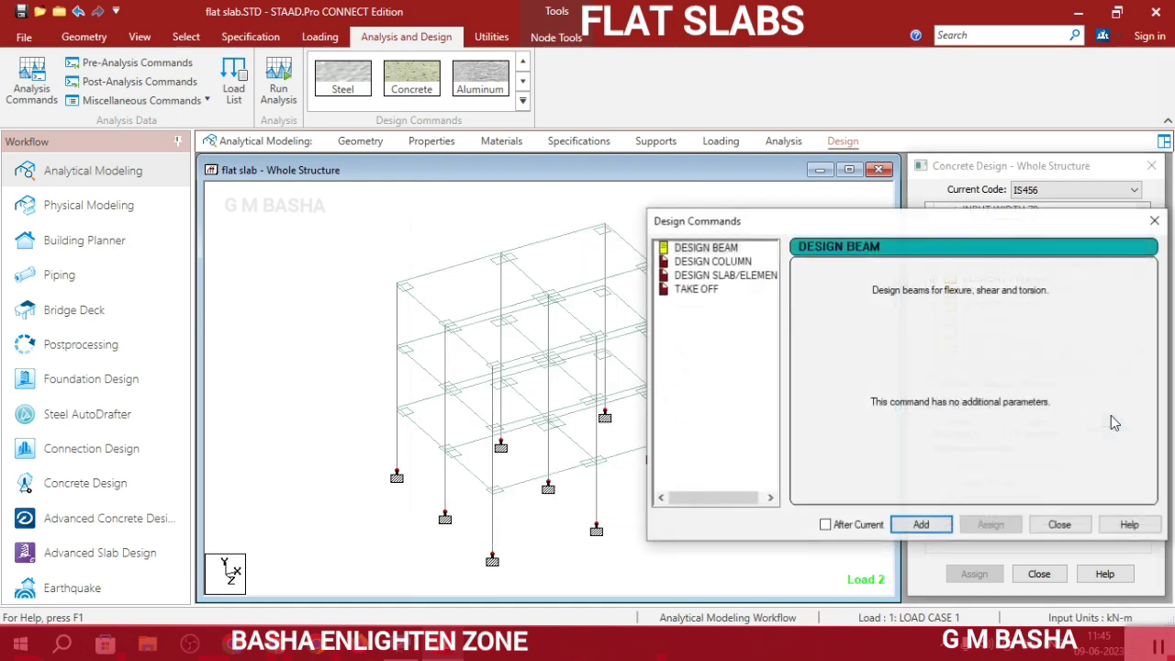
pyautogui.click(720, 263)
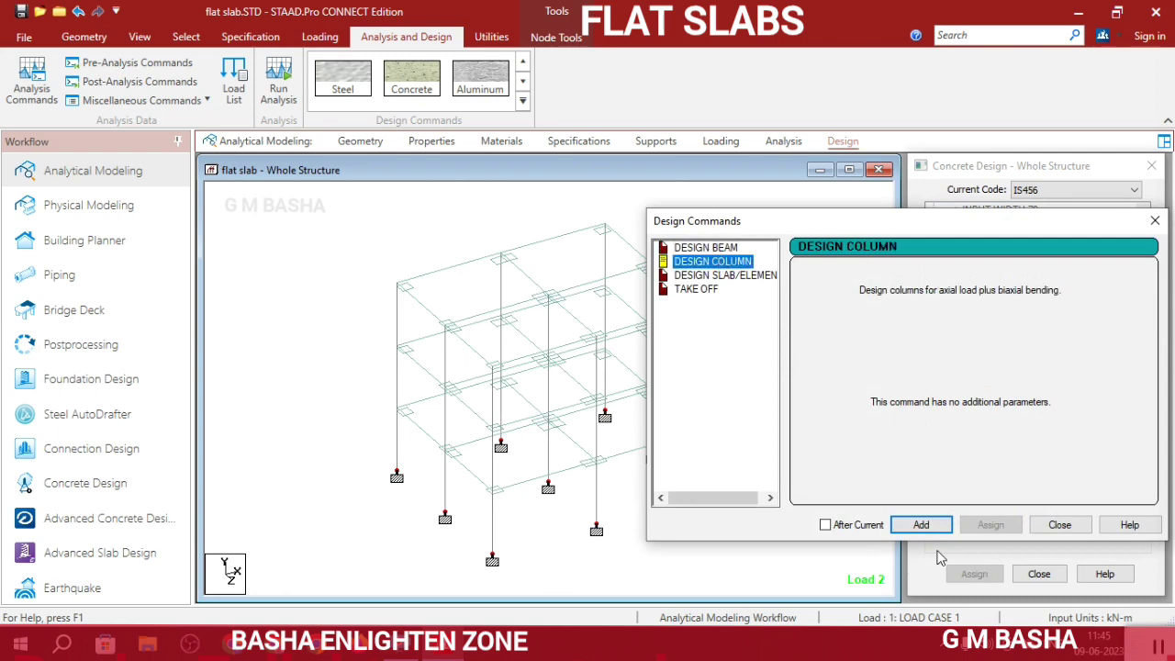
pyautogui.click(920, 524)
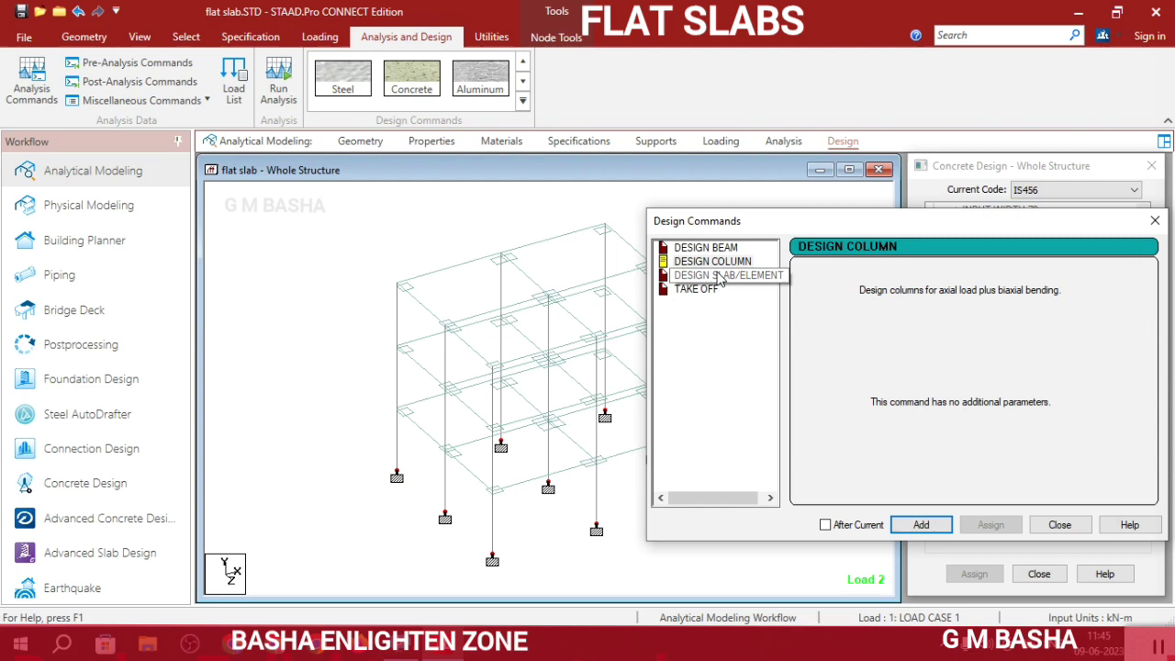
pyautogui.click(720, 276)
pyautogui.click(923, 525)
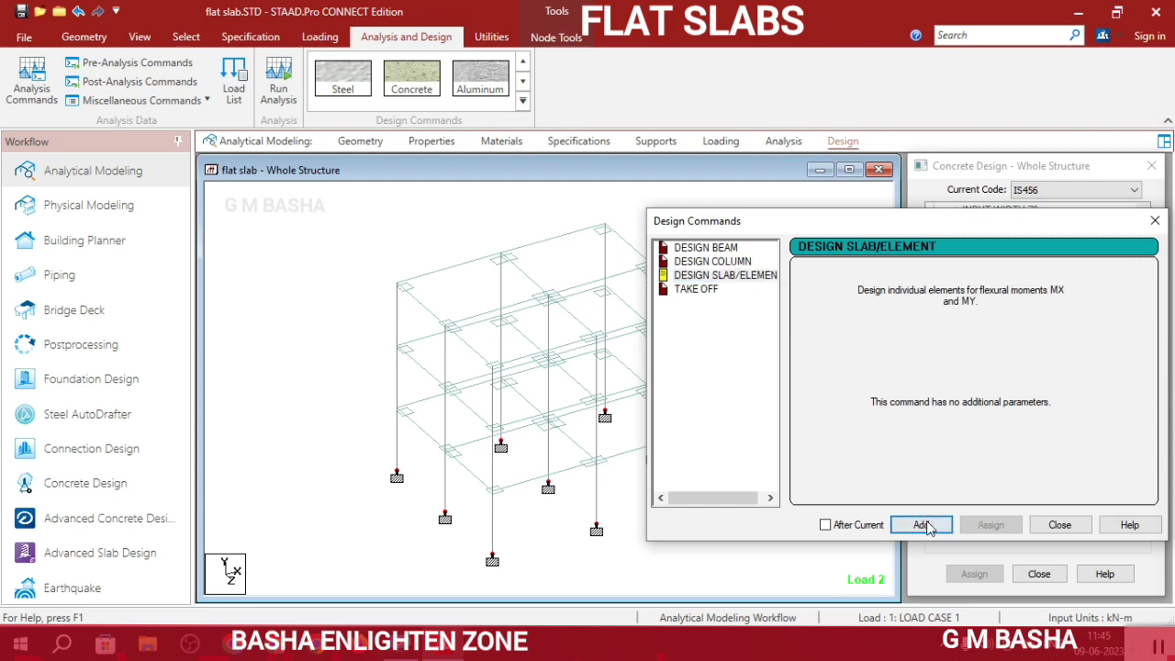
pyautogui.click(698, 292)
pyautogui.click(922, 526)
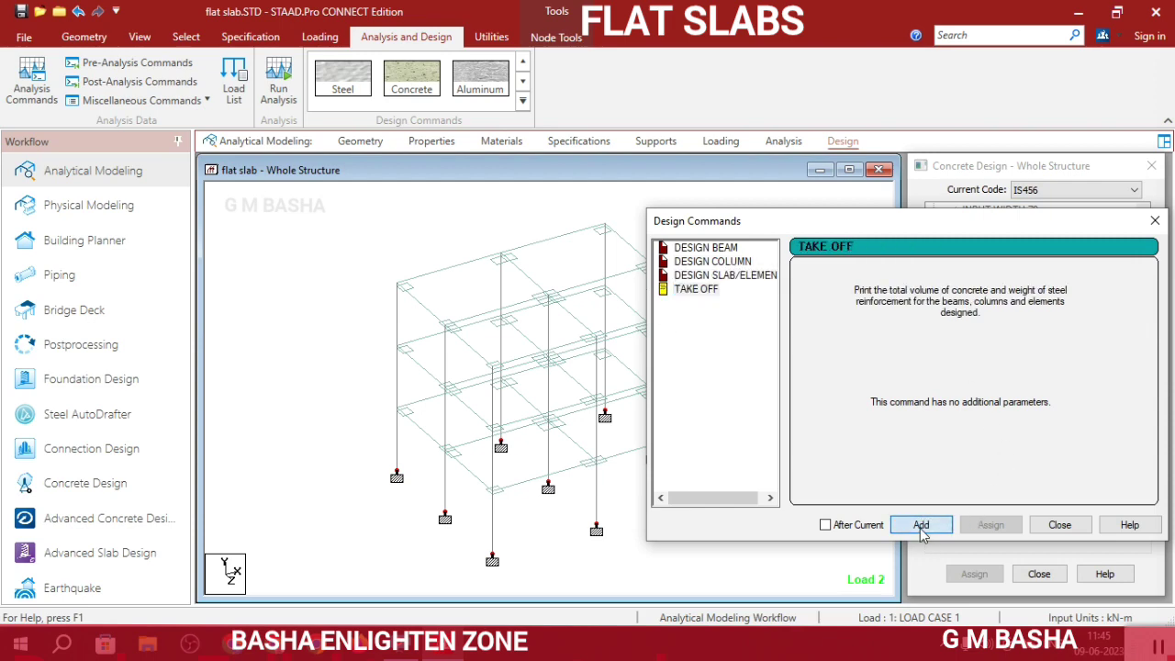
pyautogui.click(1060, 524)
# Assign the FC 25000 parameter to the whole structure with the Assign To View method
pyautogui.scroll(-3, 1054, 241)
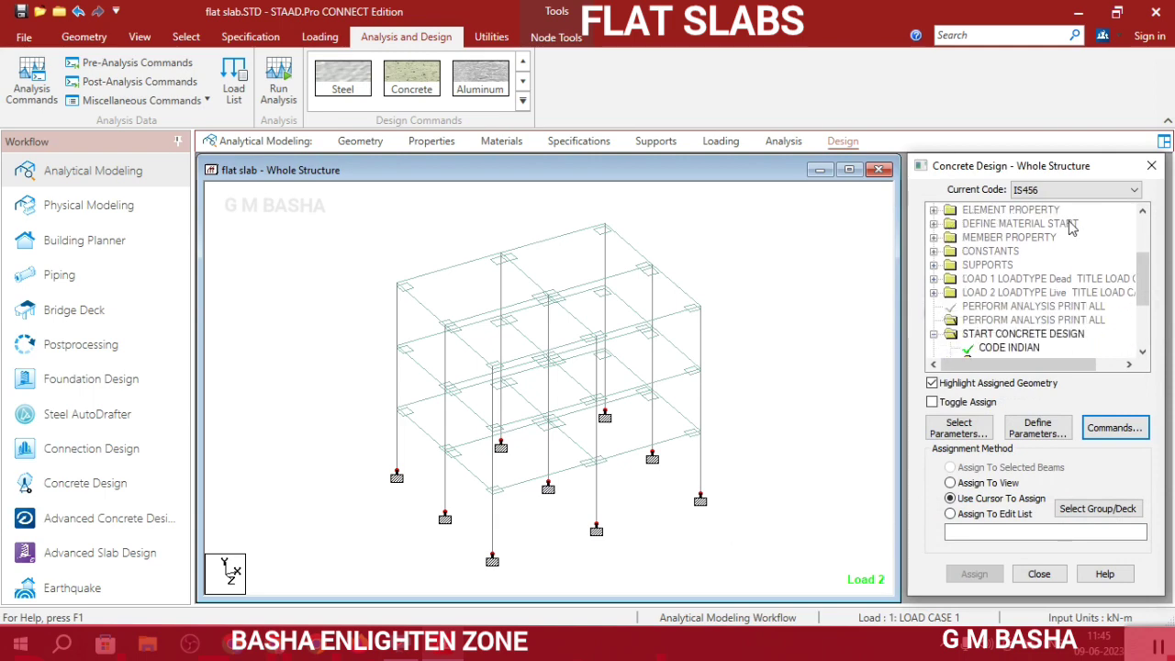
pyautogui.click(997, 292)
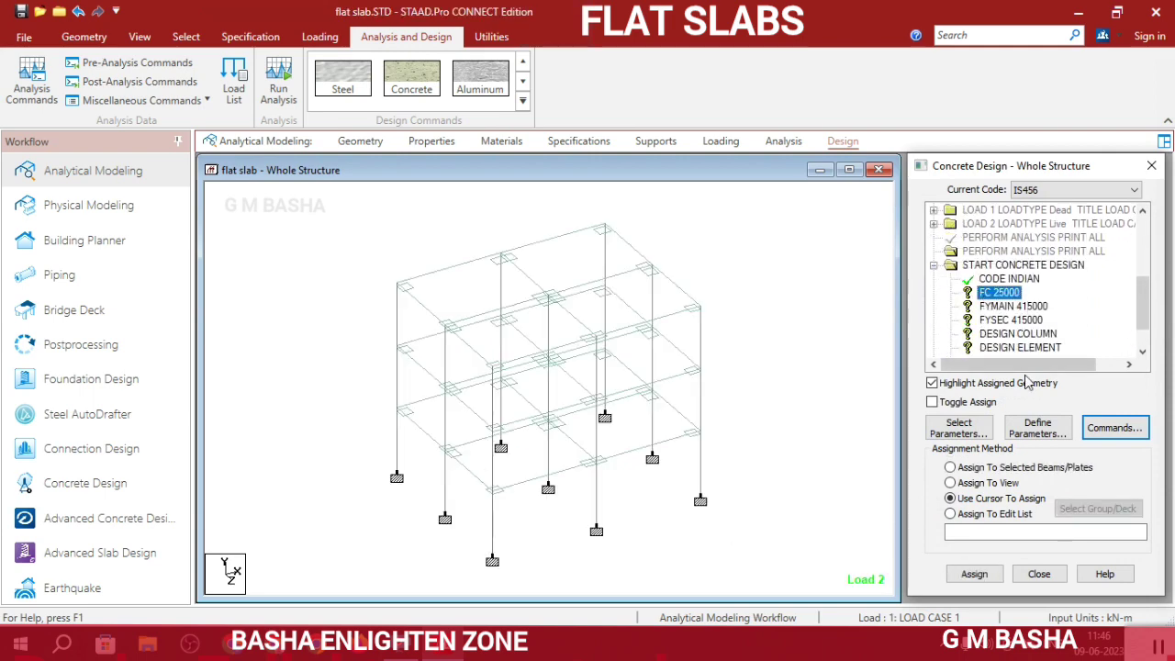
pyautogui.click(951, 483)
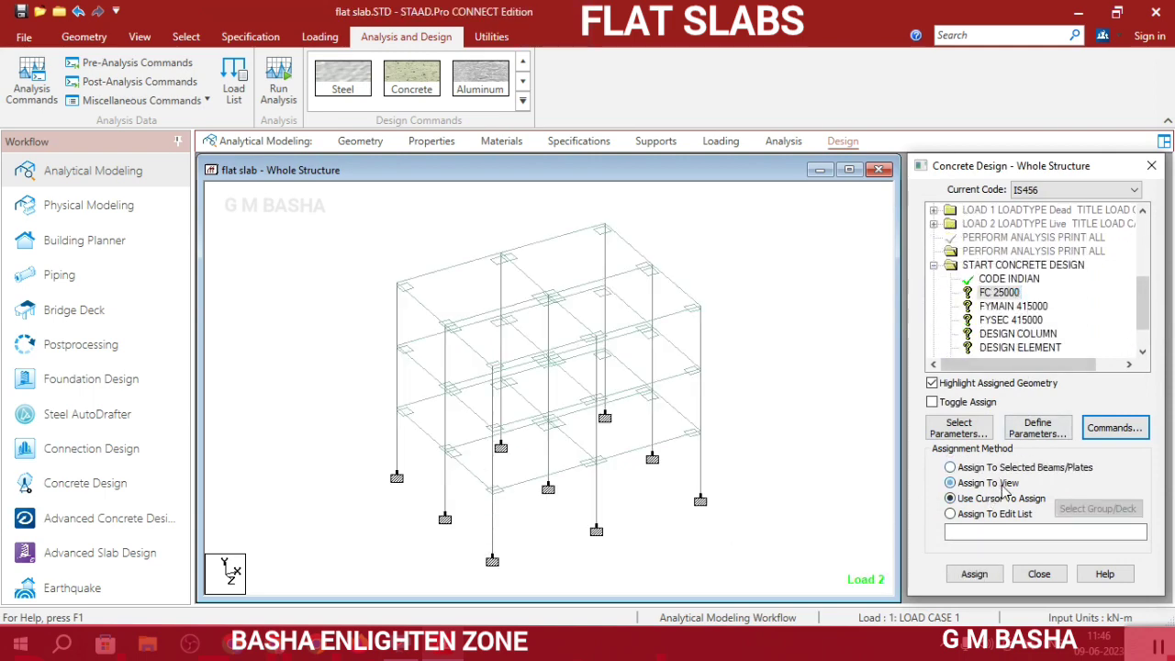
pyautogui.click(975, 574)
pyautogui.click(1053, 423)
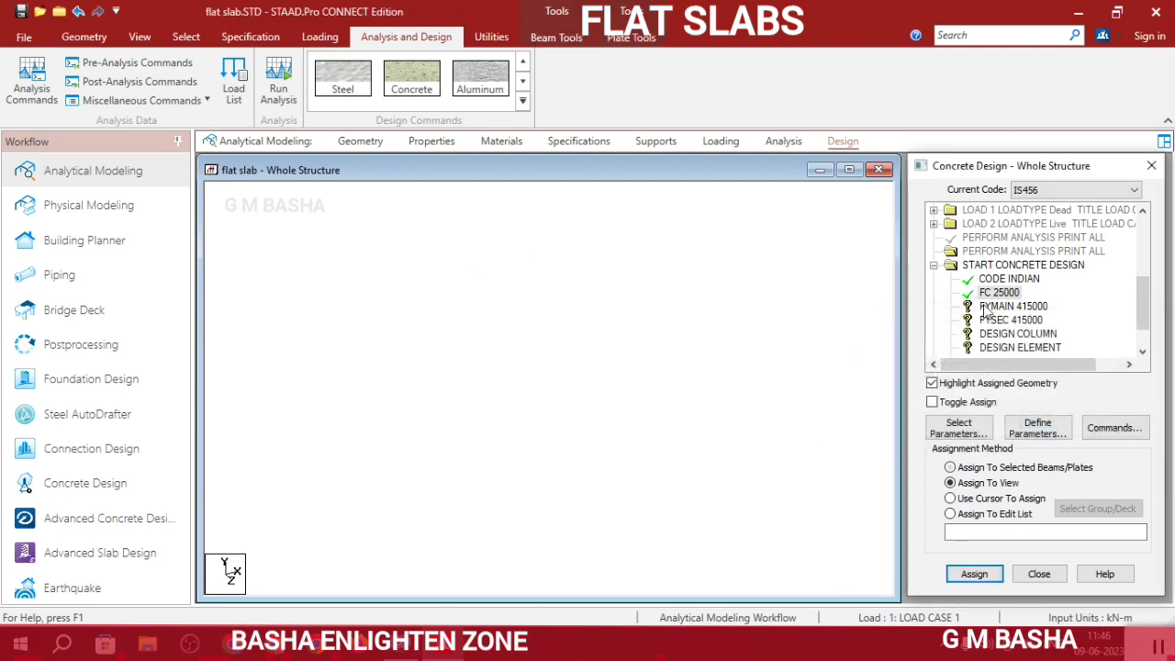
# Assign the FYMAIN 415000 and FYSEC 415000 parameters to the whole structure with the Assign To View method
pyautogui.click(986, 306)
pyautogui.click(1002, 483)
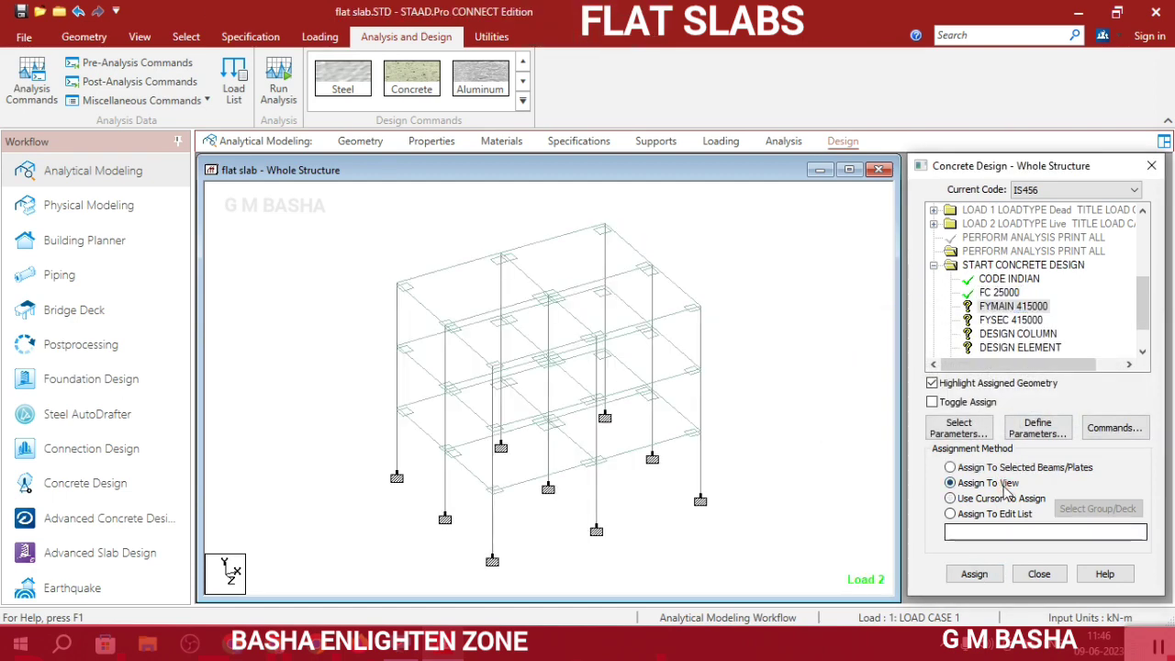
pyautogui.click(975, 574)
pyautogui.click(1051, 422)
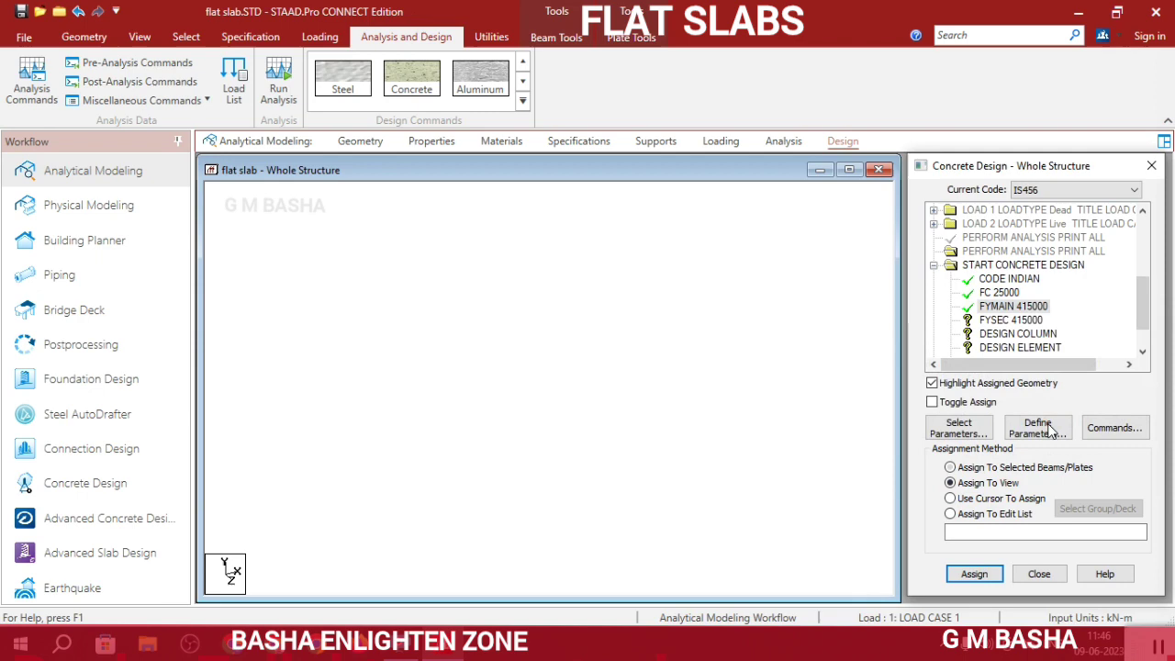
pyautogui.click(1014, 320)
pyautogui.click(988, 483)
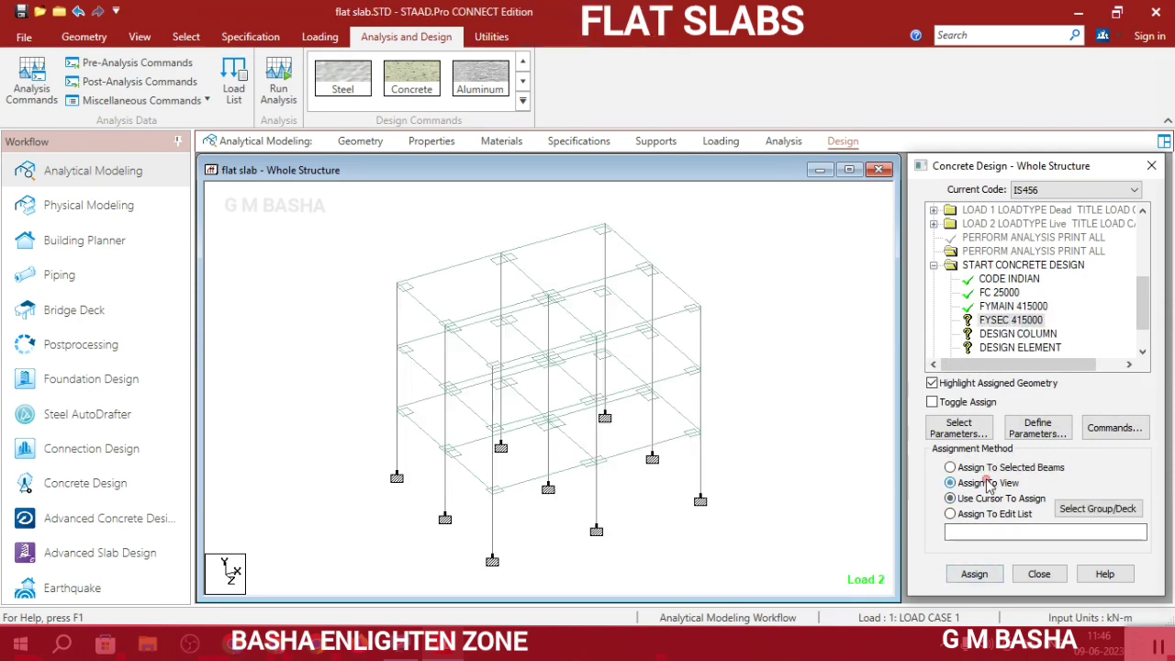
pyautogui.click(974, 574)
pyautogui.click(1049, 420)
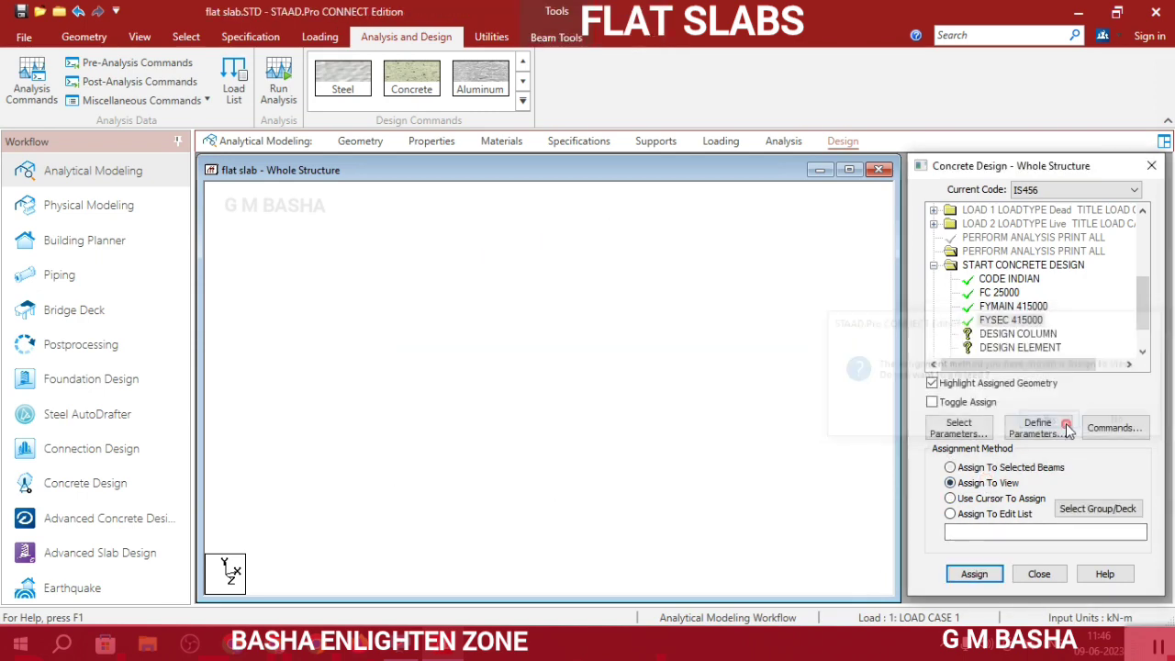
# Select all beams parallel to Y and assign the DESIGN COLUMN command to these columns
pyautogui.click(1031, 334)
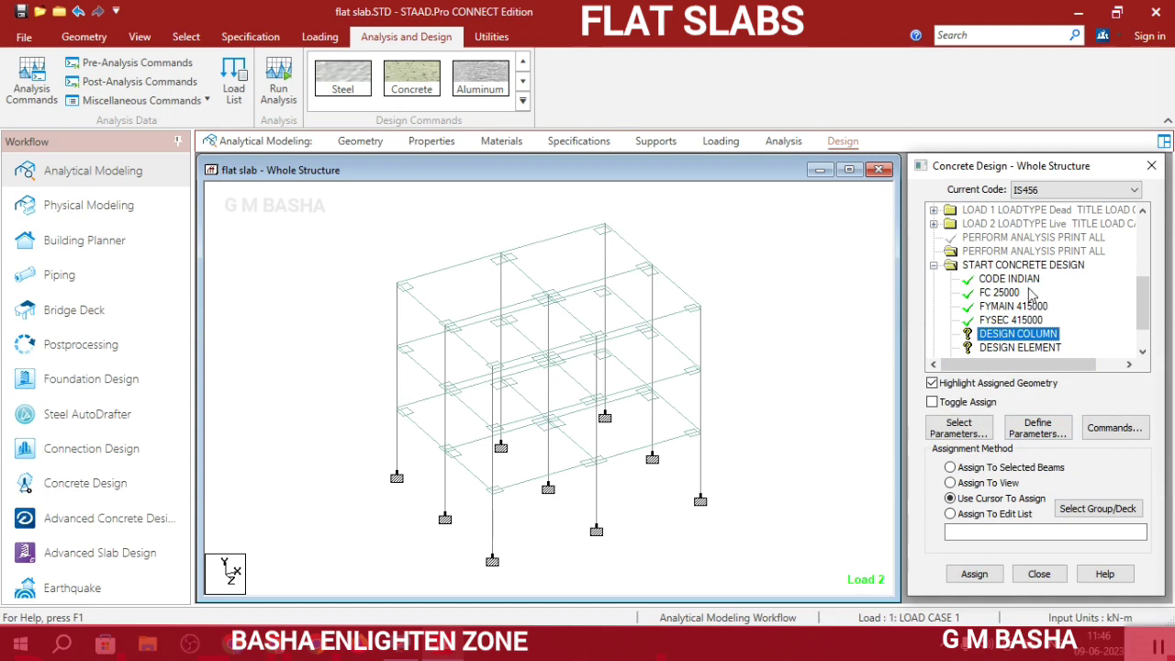
pyautogui.click(186, 37)
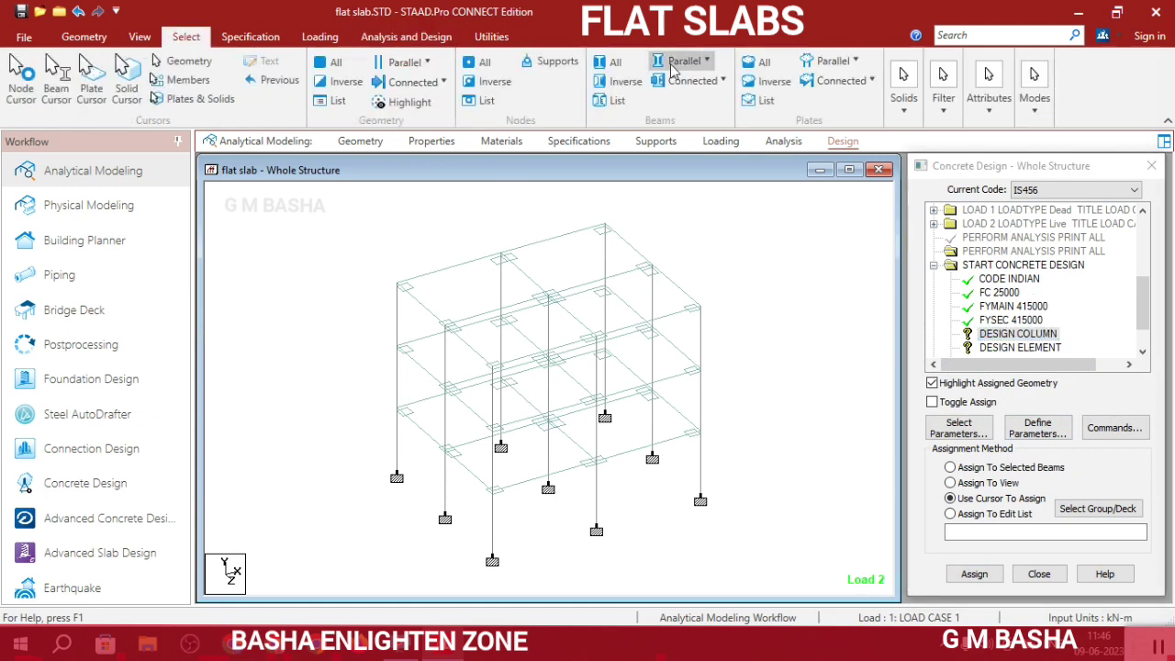
pyautogui.click(682, 62)
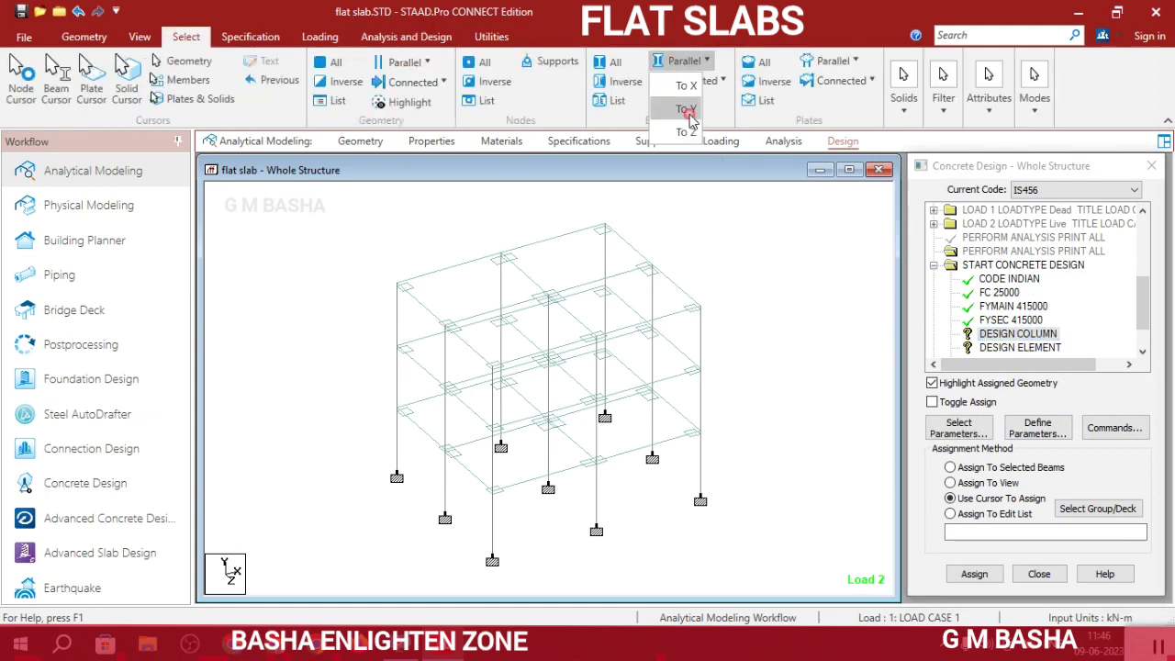
pyautogui.click(690, 110)
pyautogui.click(987, 576)
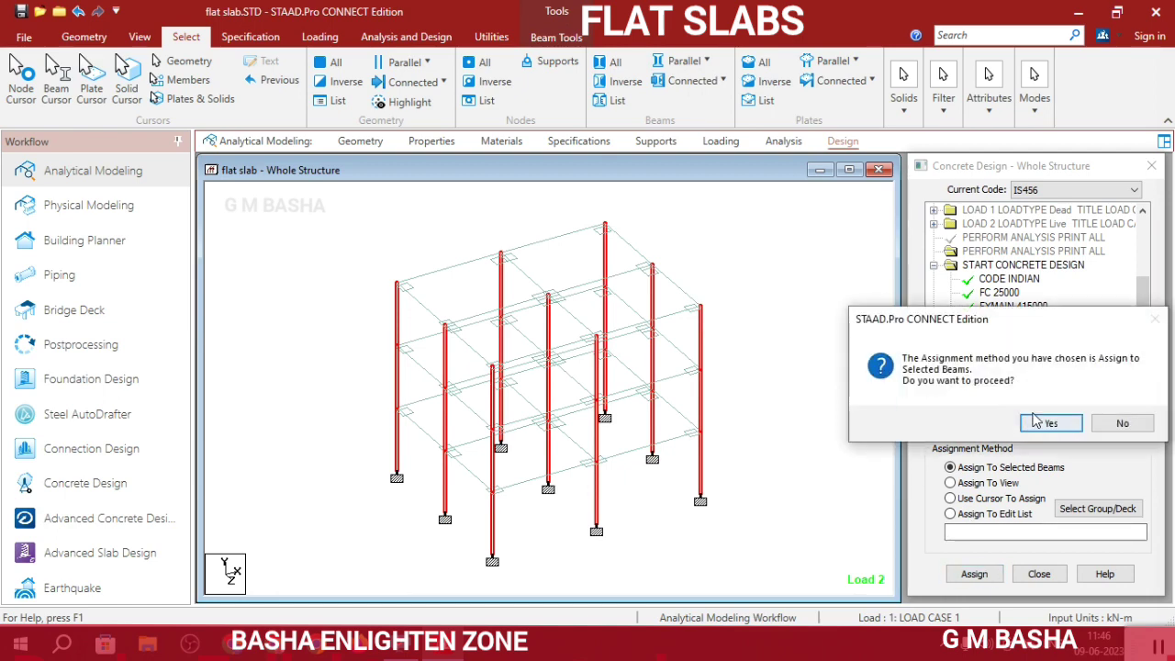
pyautogui.click(1049, 424)
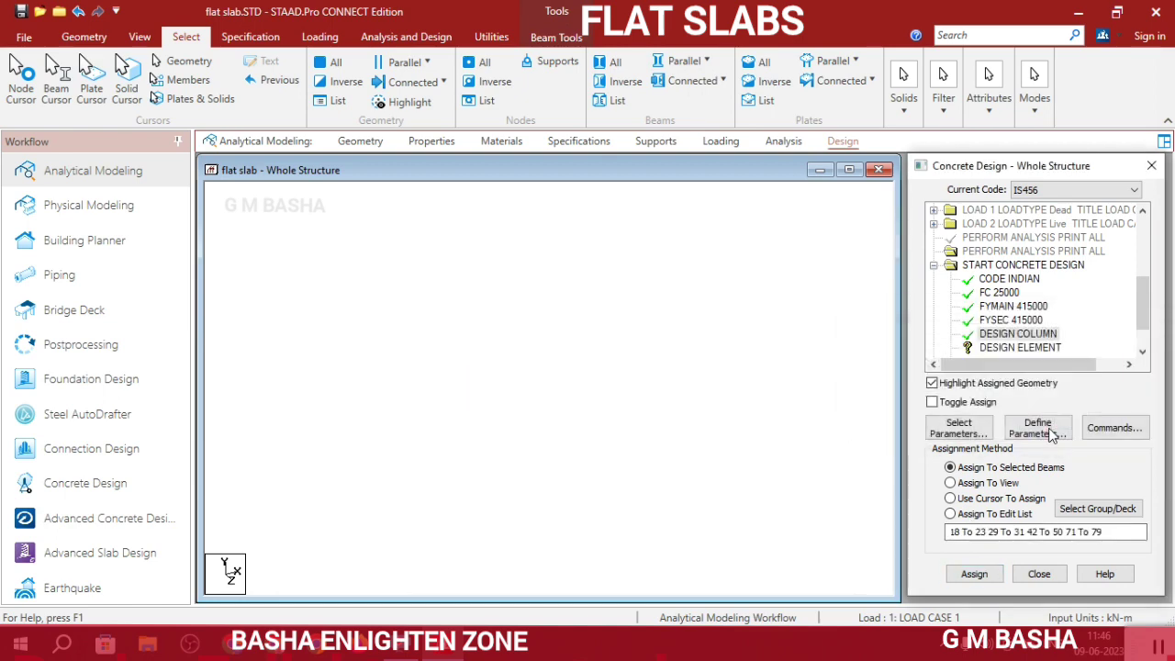
# Select all the floor slab and drop plates by parallel plane and assign the DESIGN ELEMENT command to the selected plates
pyautogui.click(1018, 347)
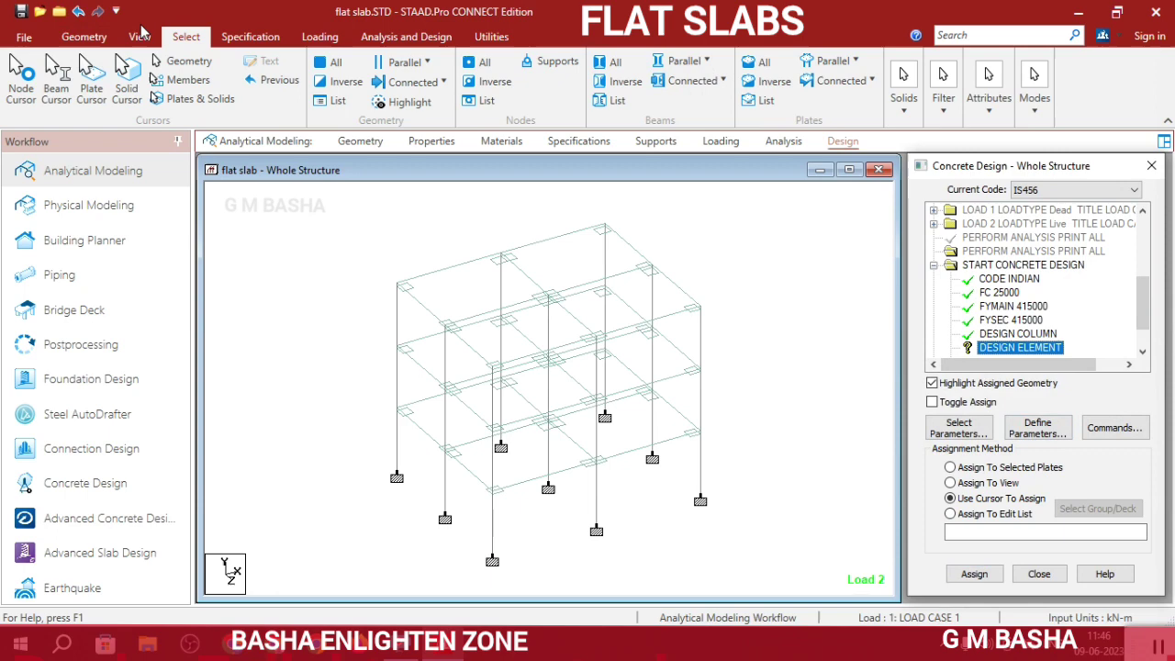
pyautogui.click(854, 61)
pyautogui.click(843, 134)
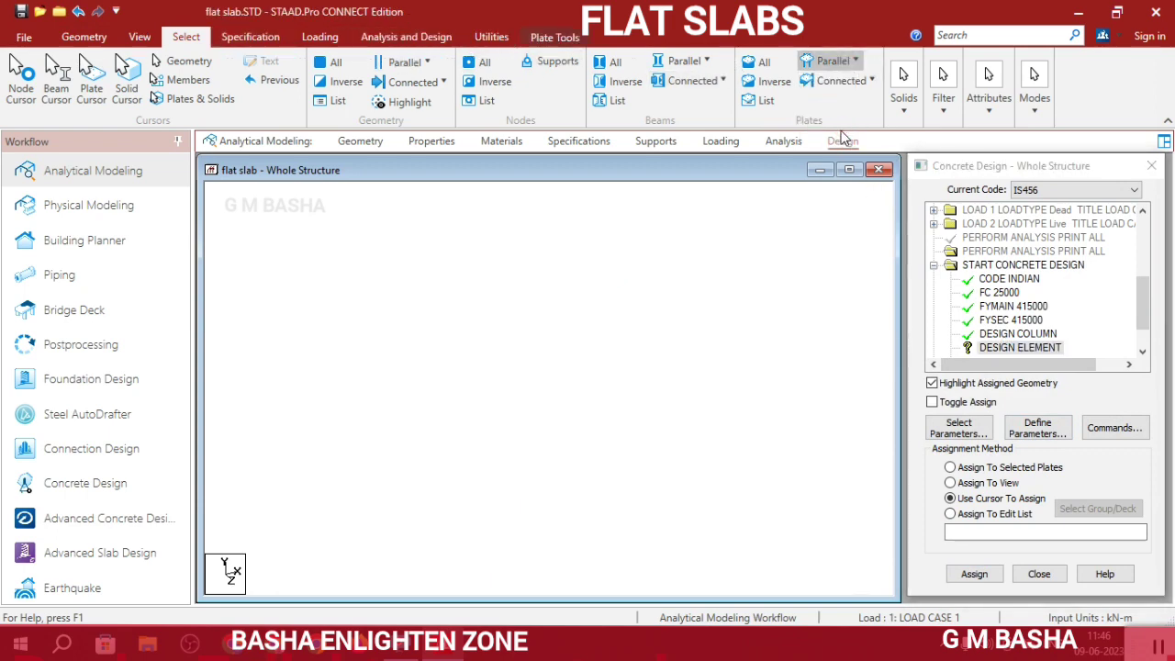
pyautogui.click(975, 574)
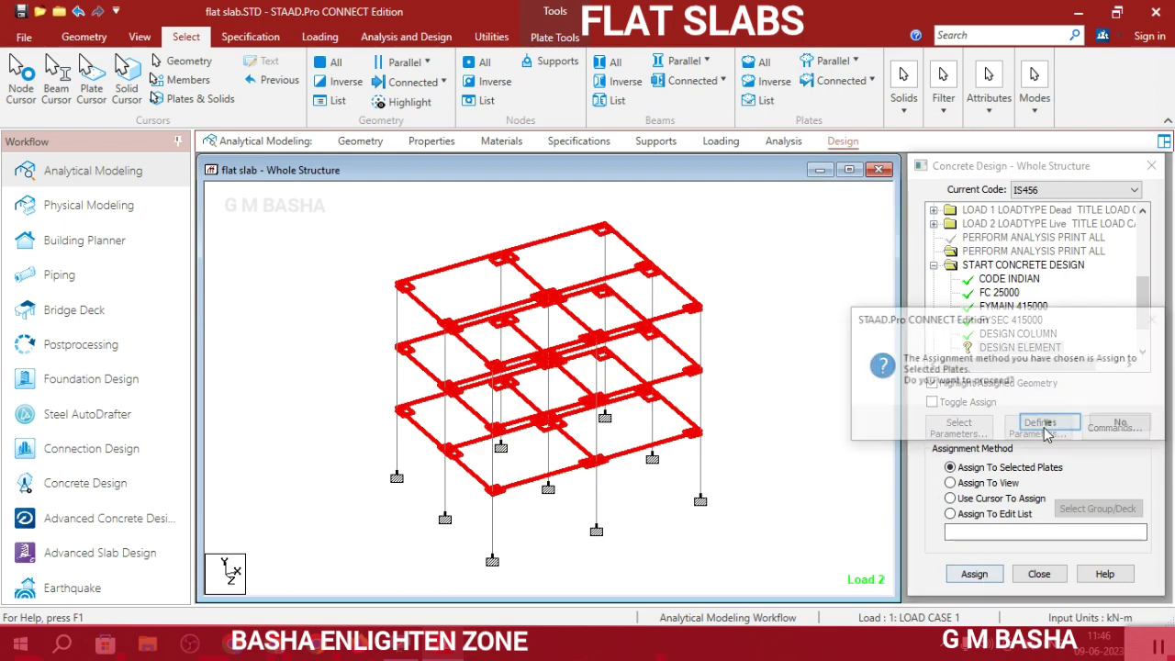
pyautogui.click(1066, 424)
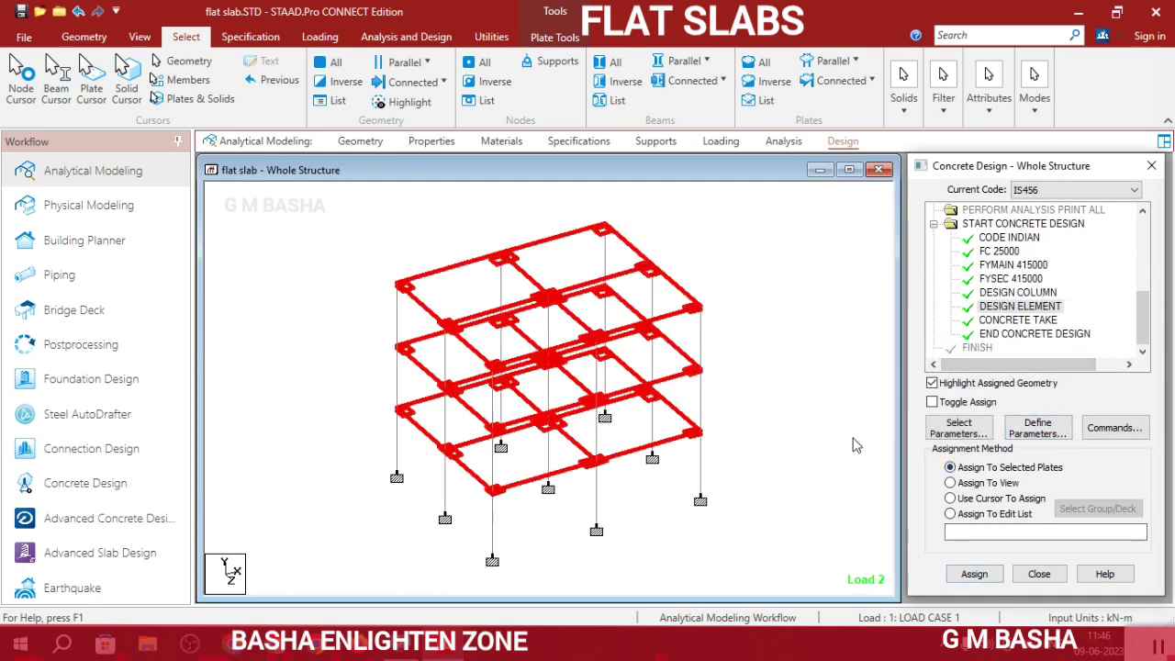
# Add another Perform Analysis command with the print option All after the concrete design commands
pyautogui.click(783, 142)
pyautogui.click(1039, 517)
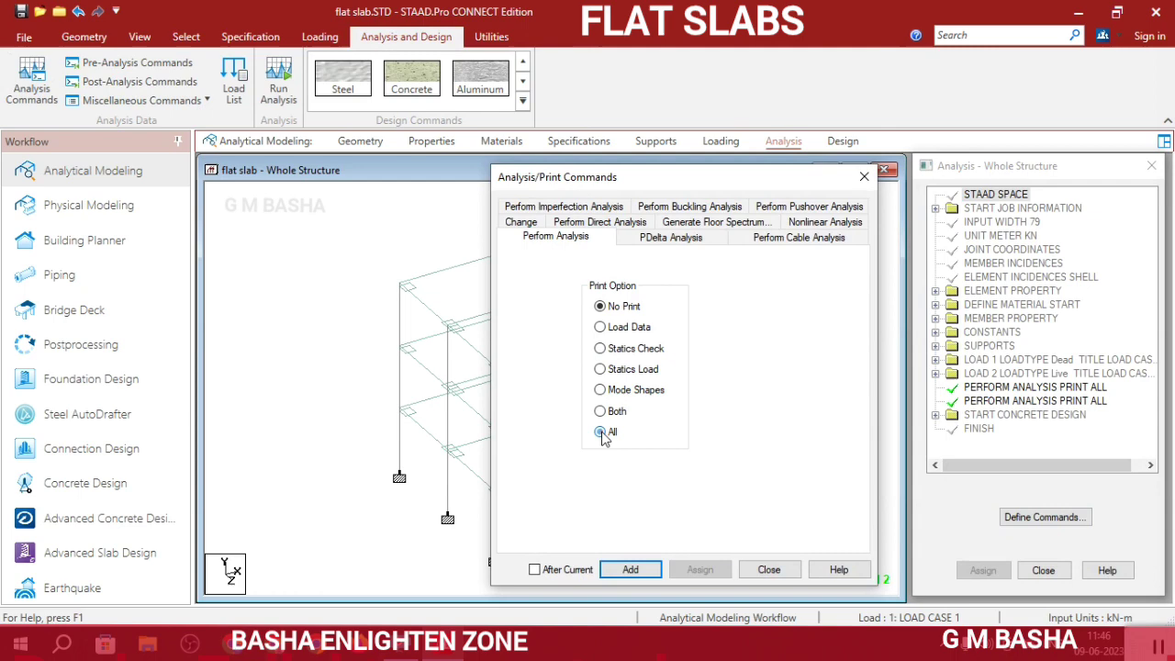
pyautogui.click(600, 433)
pyautogui.click(630, 569)
pyautogui.click(769, 569)
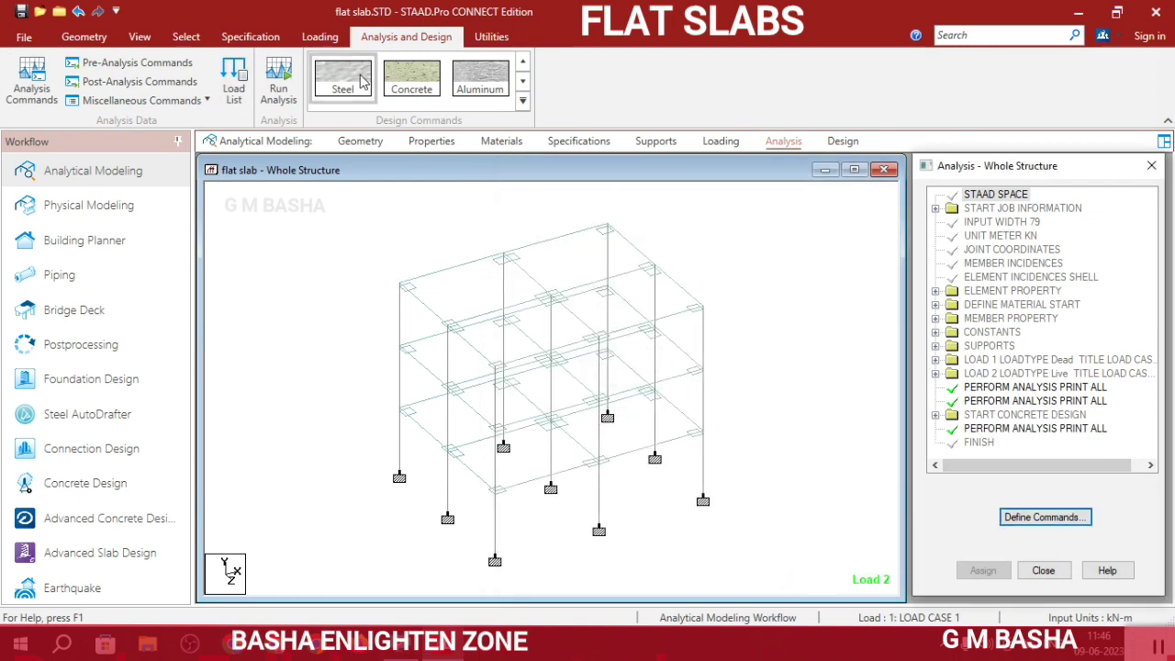
# Save the modified structure, run the analysis and design, and stay in modeling mode
pyautogui.click(278, 84)
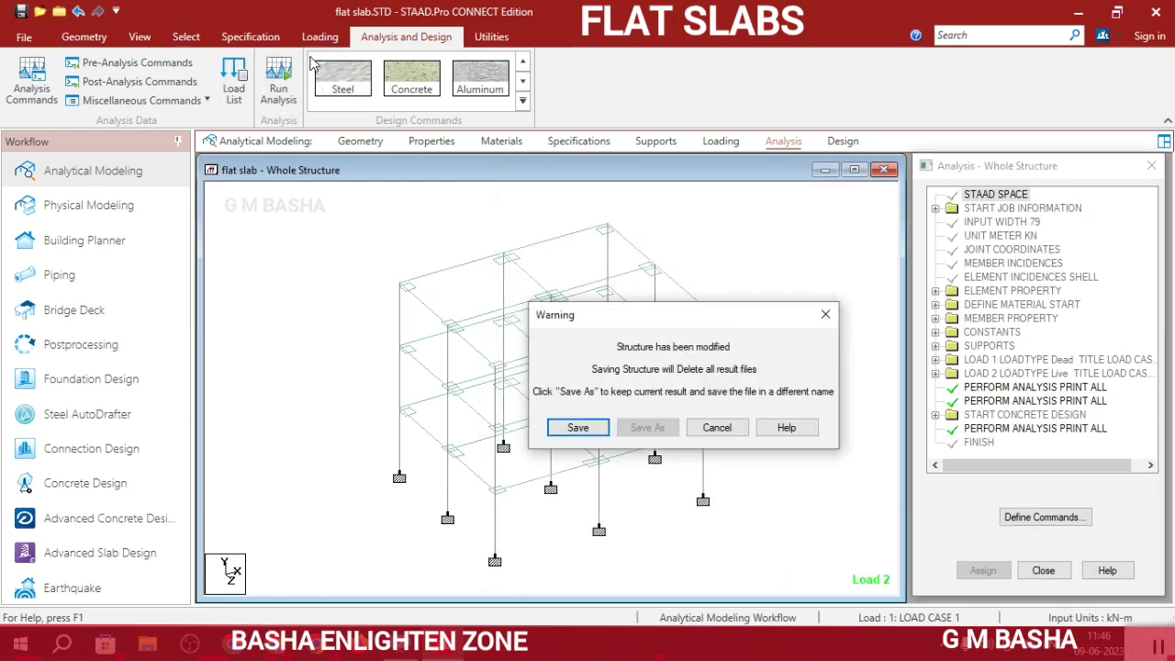
pyautogui.click(584, 430)
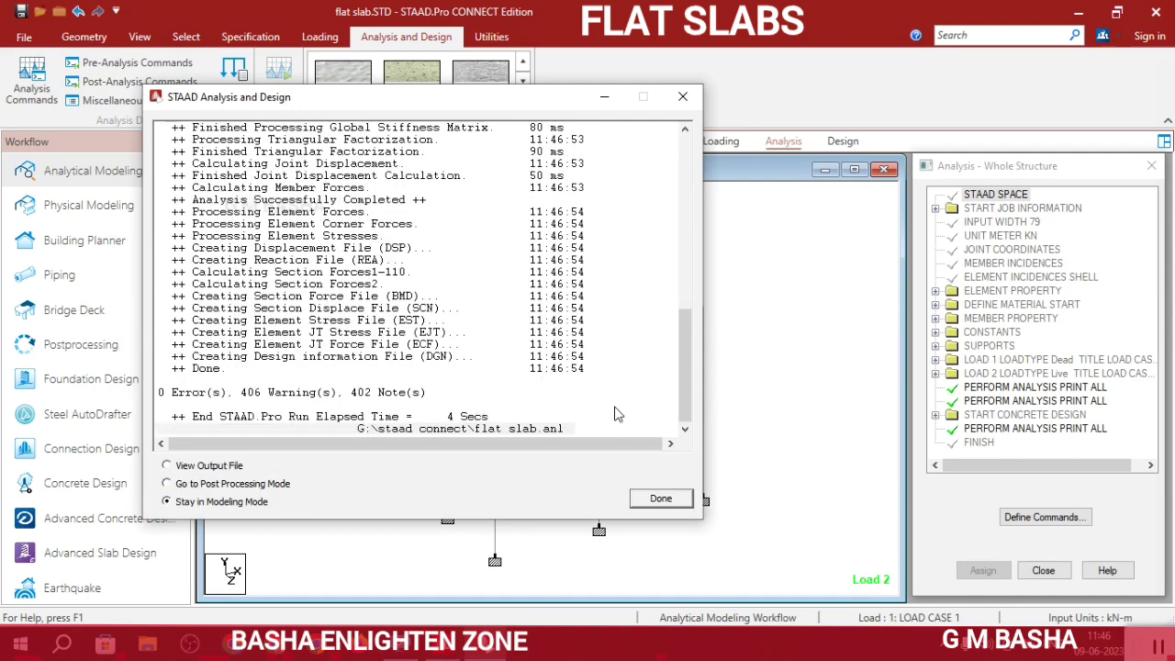
pyautogui.click(659, 498)
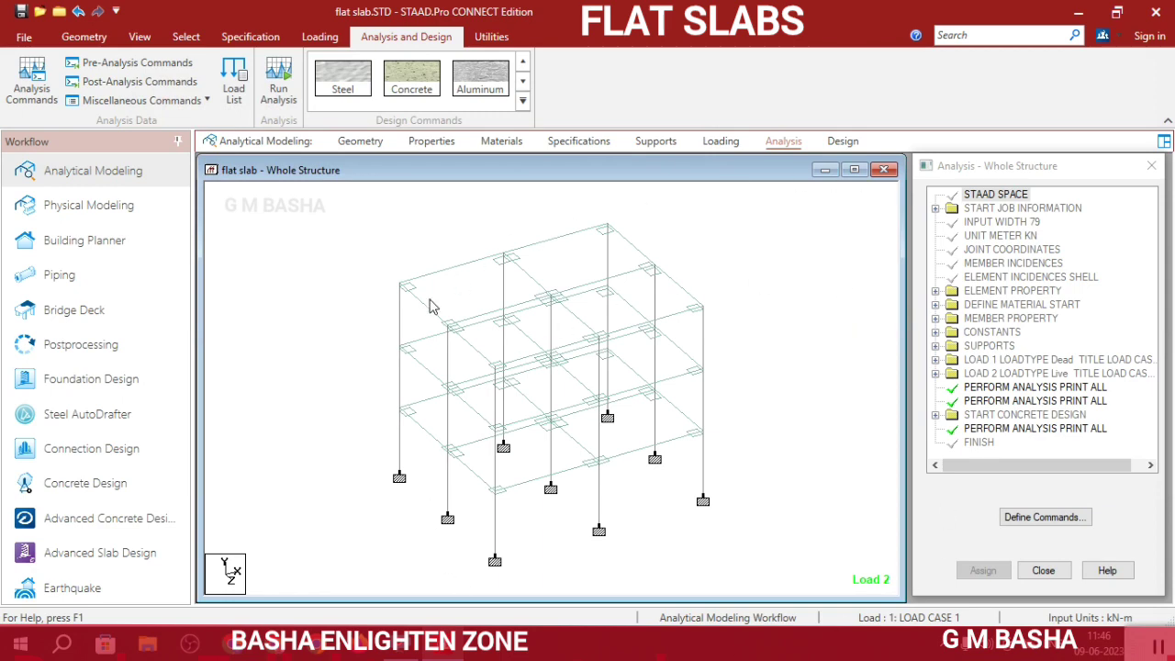
# Open the postprocessing results with load cases 1 and 2 selected and display the MY and MZ bending moment diagrams
pyautogui.click(154, 344)
pyautogui.click(667, 455)
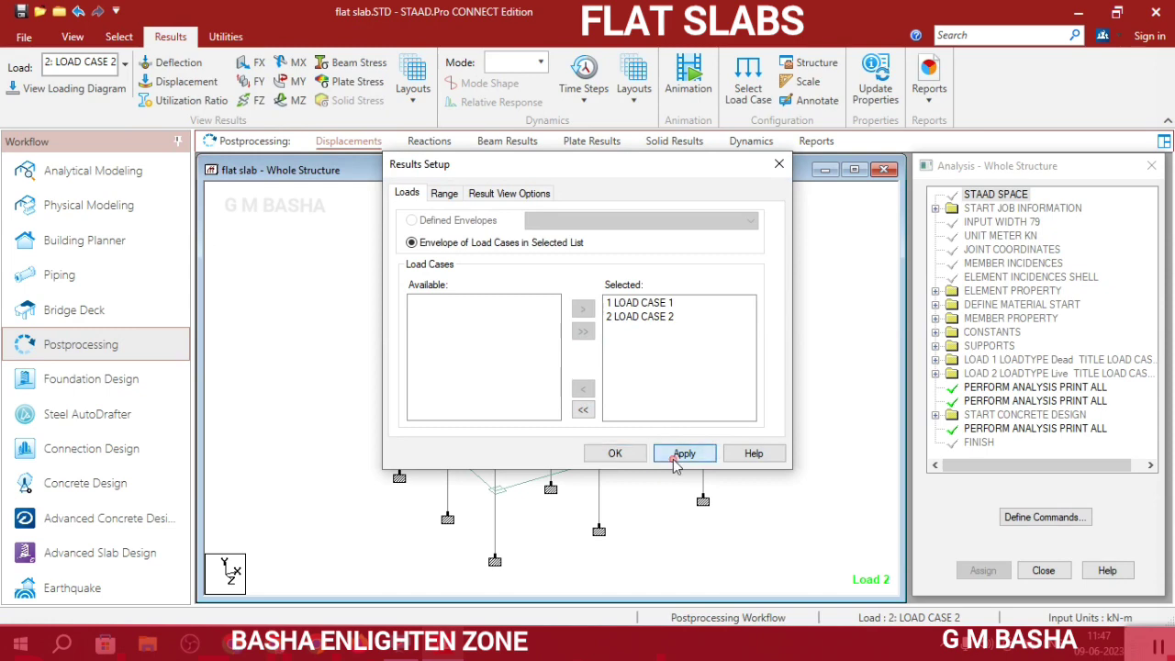
pyautogui.click(615, 454)
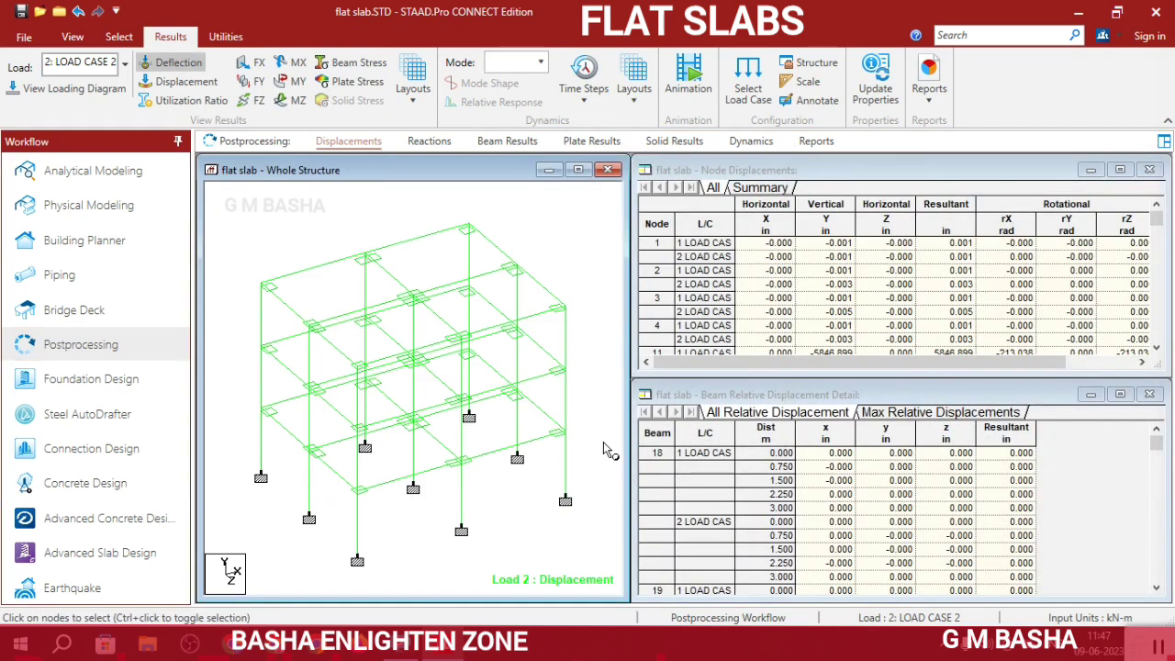
pyautogui.click(290, 81)
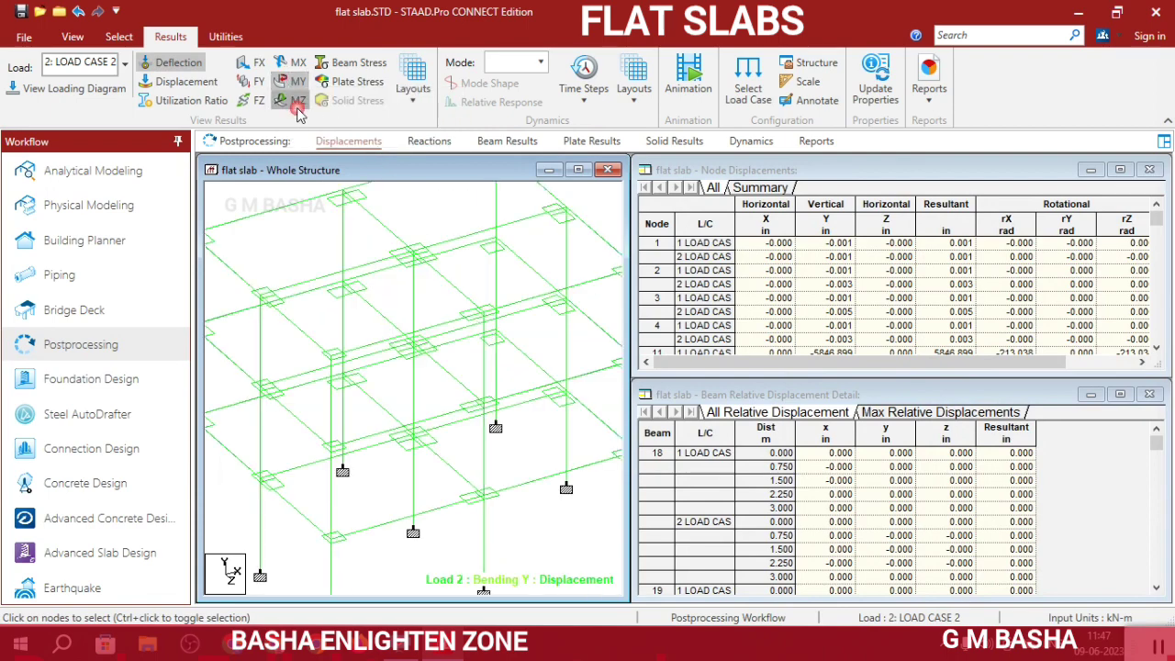
pyautogui.click(292, 100)
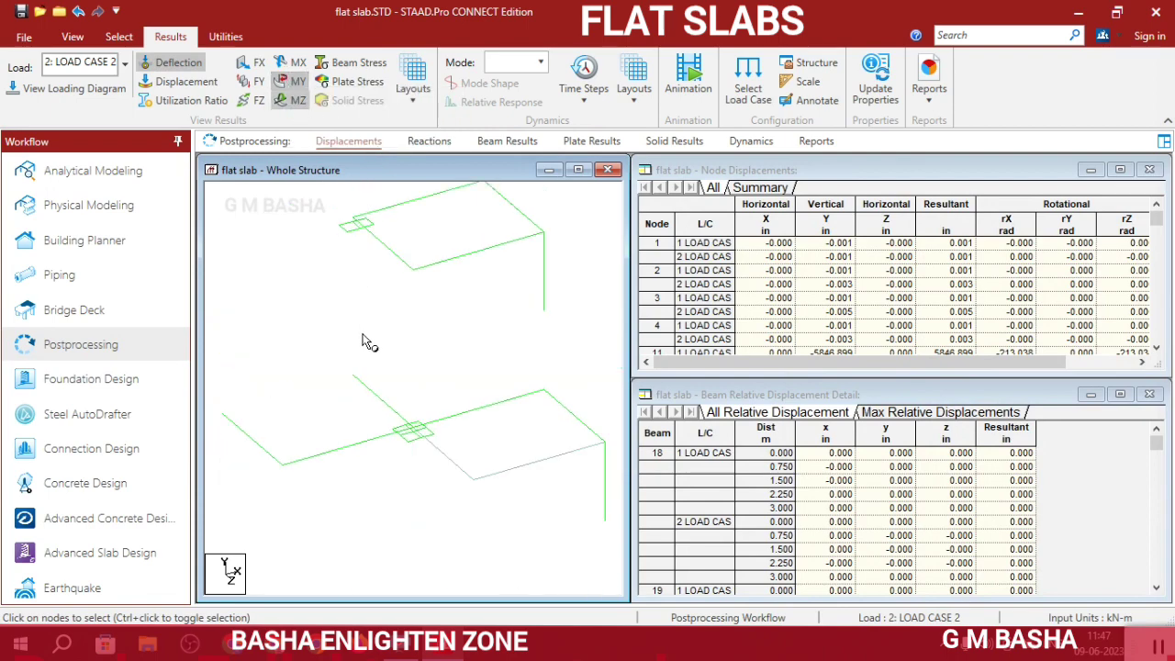
# Display the Max Absolute plate stress contour with normal fill for load case 2
pyautogui.click(680, 97)
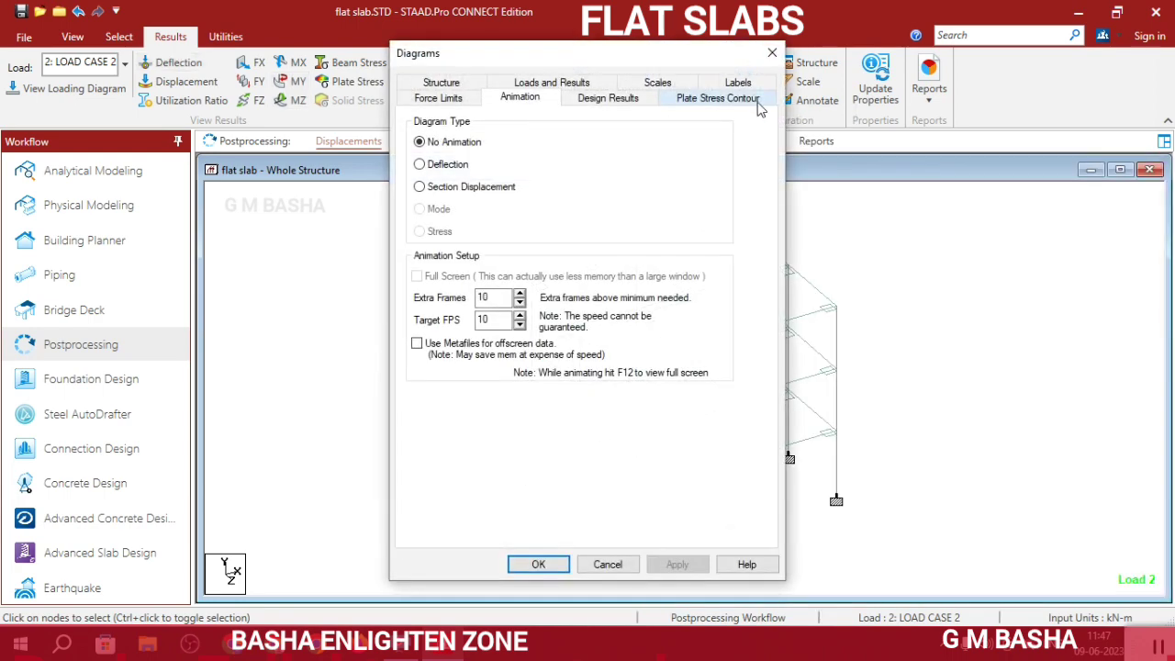
pyautogui.click(701, 99)
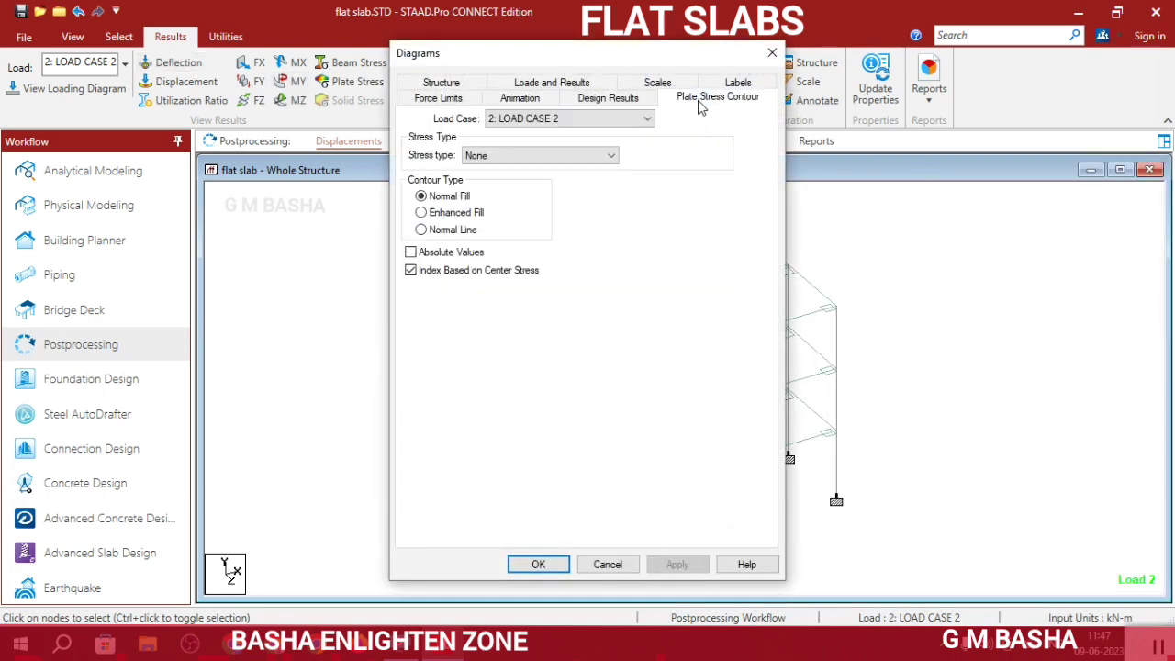
pyautogui.click(503, 163)
pyautogui.click(503, 180)
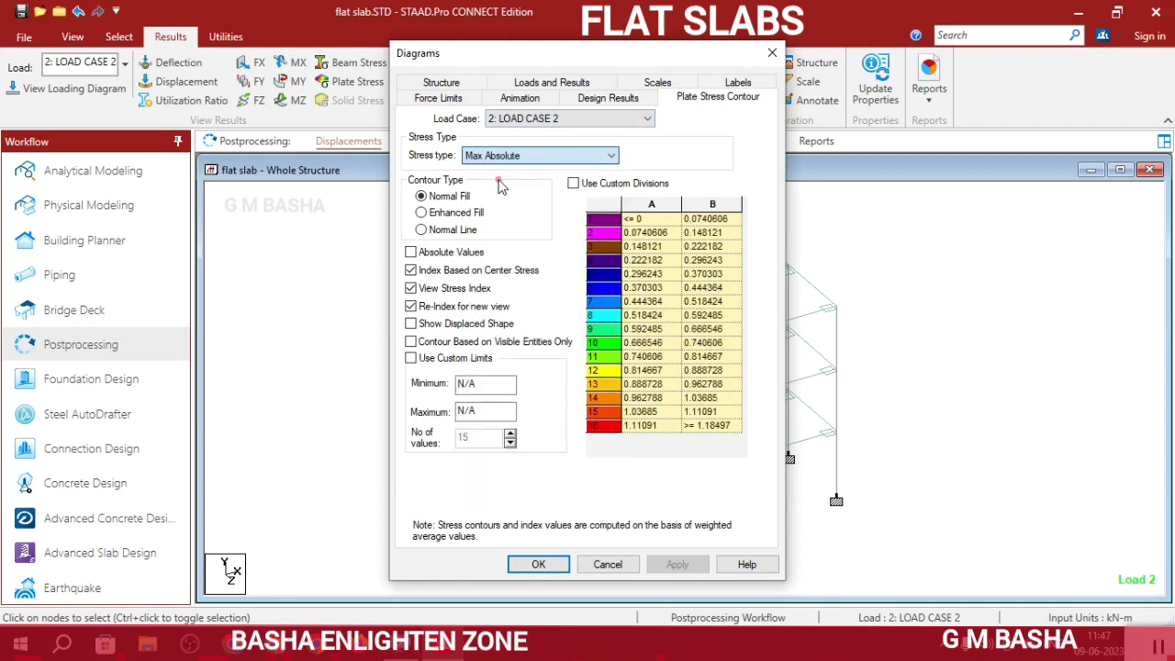
pyautogui.click(670, 568)
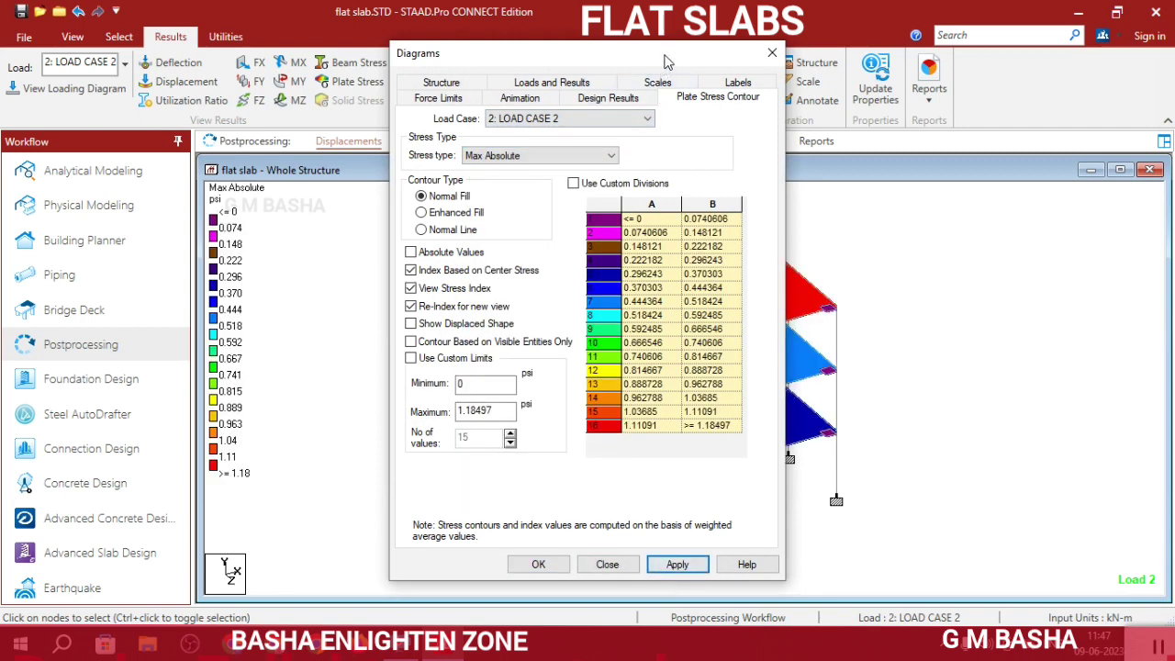
pyautogui.moveTo(669, 52); pyautogui.dragTo(1171, 30)
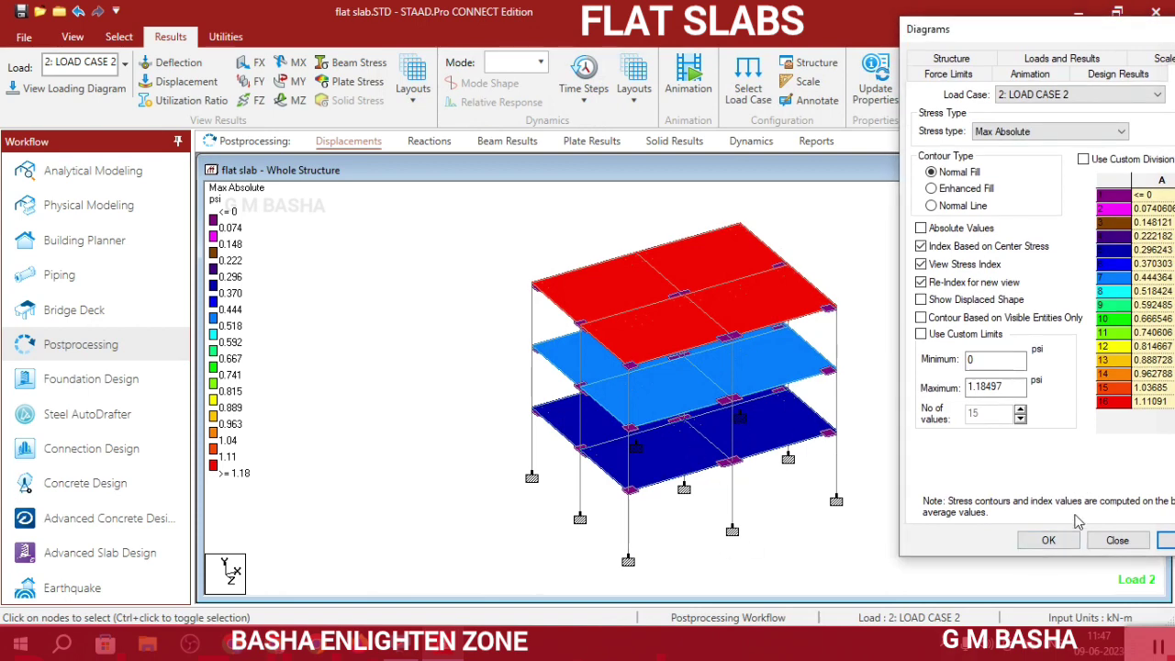
pyautogui.click(1048, 541)
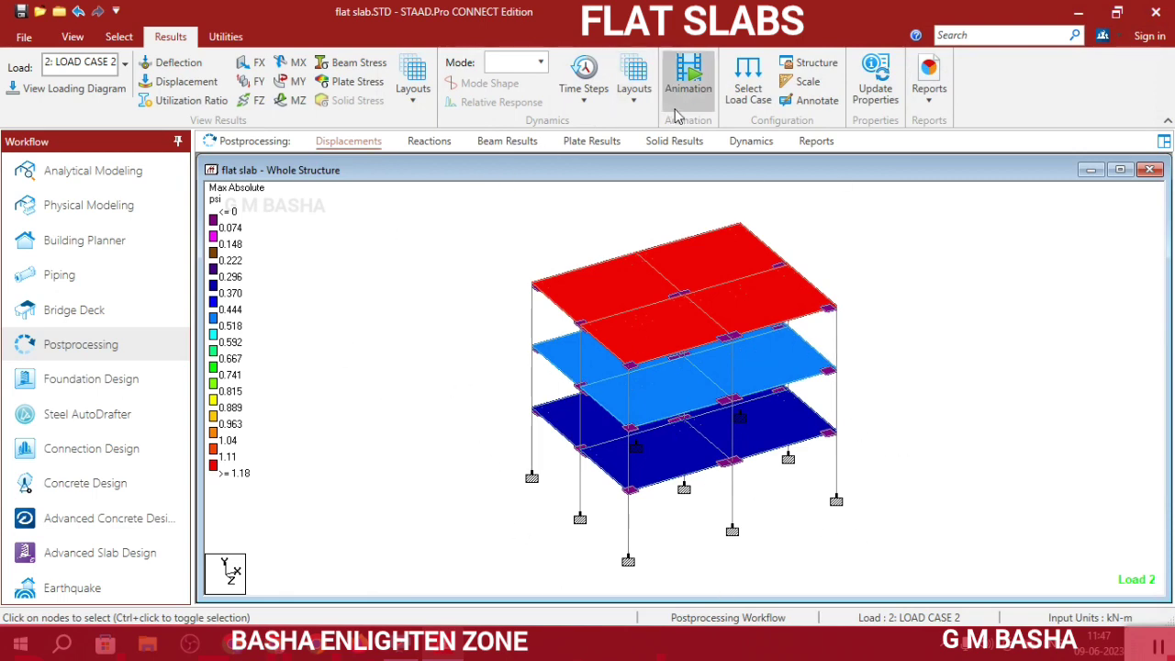
# Set the 3D sections display of the structure to Sections Outline and view the columns
pyautogui.click(696, 90)
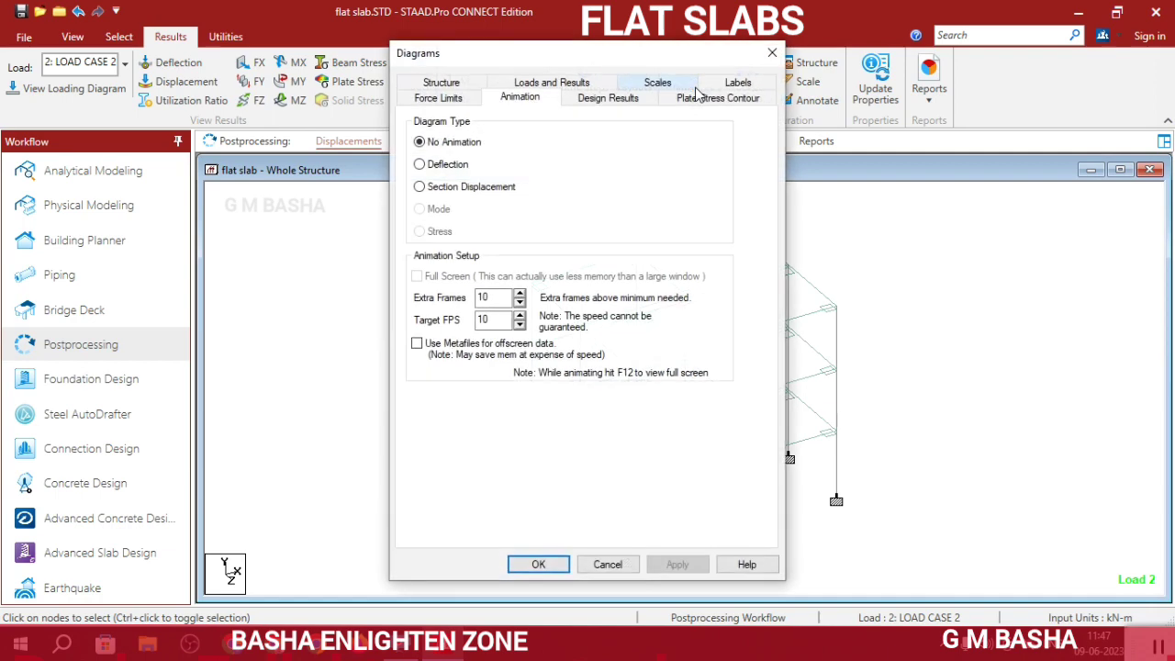
pyautogui.click(459, 99)
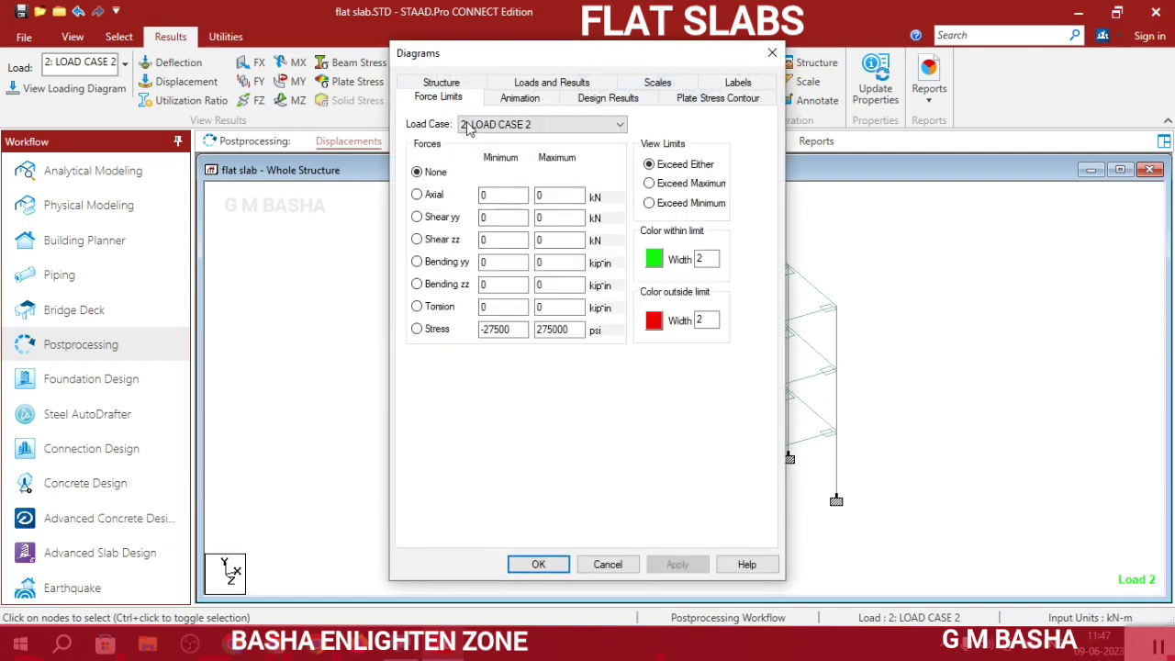
pyautogui.click(459, 83)
pyautogui.click(456, 195)
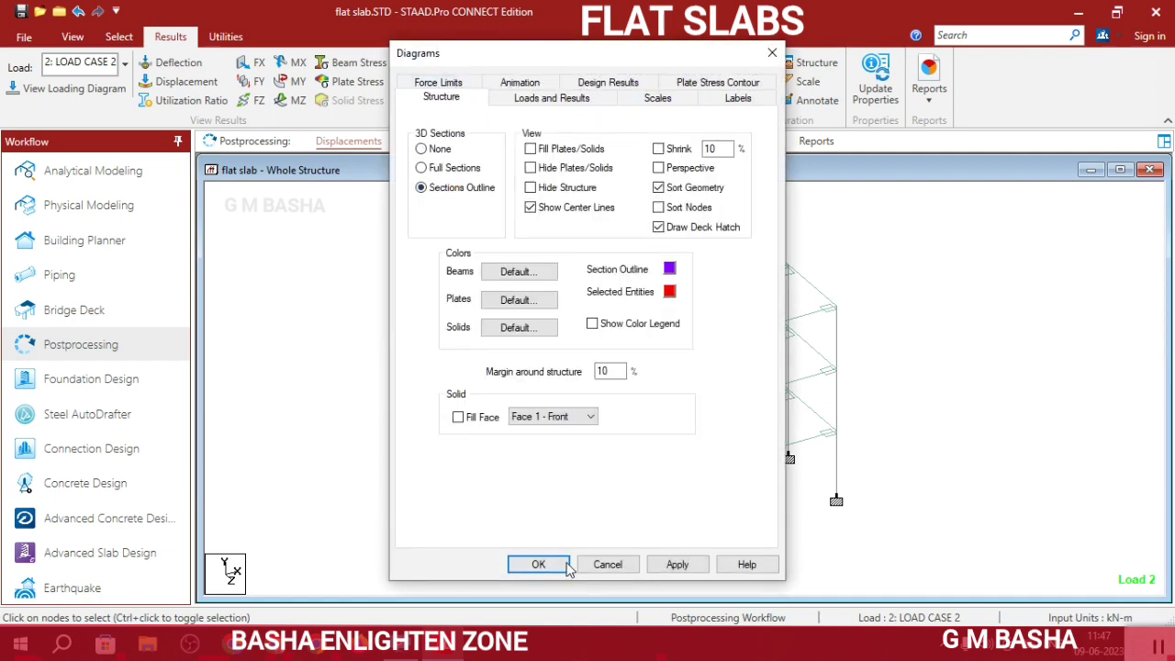
pyautogui.click(670, 564)
pyautogui.moveTo(698, 55); pyautogui.dragTo(565, 119)
pyautogui.click(348, 253)
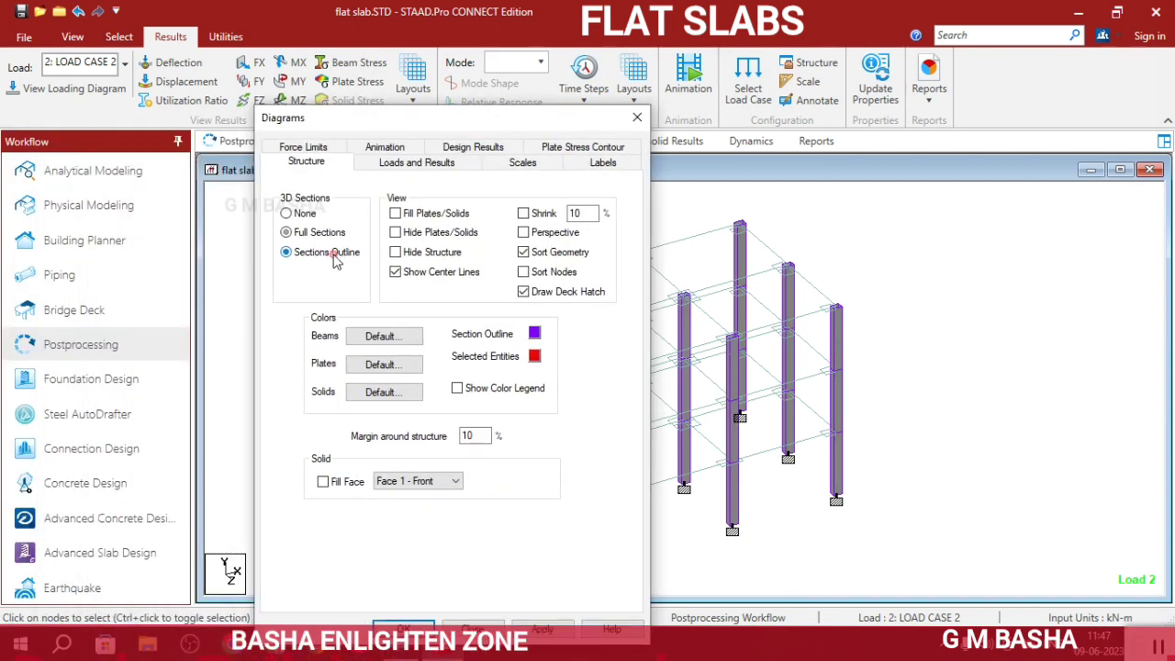
pyautogui.click(542, 630)
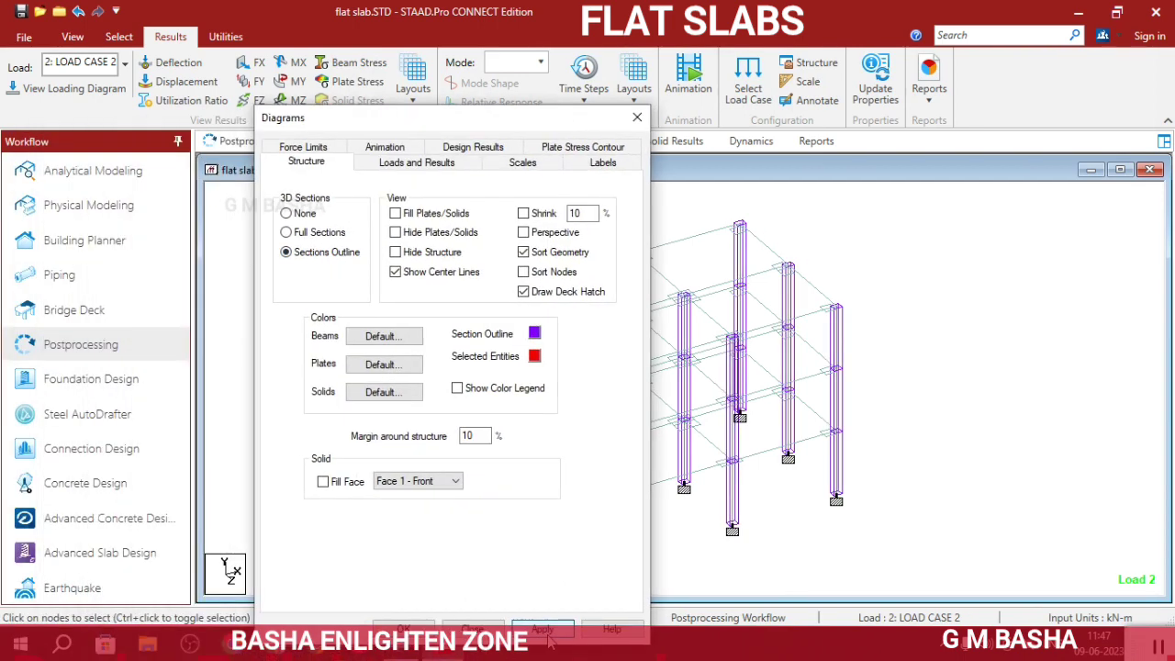
pyautogui.click(637, 119)
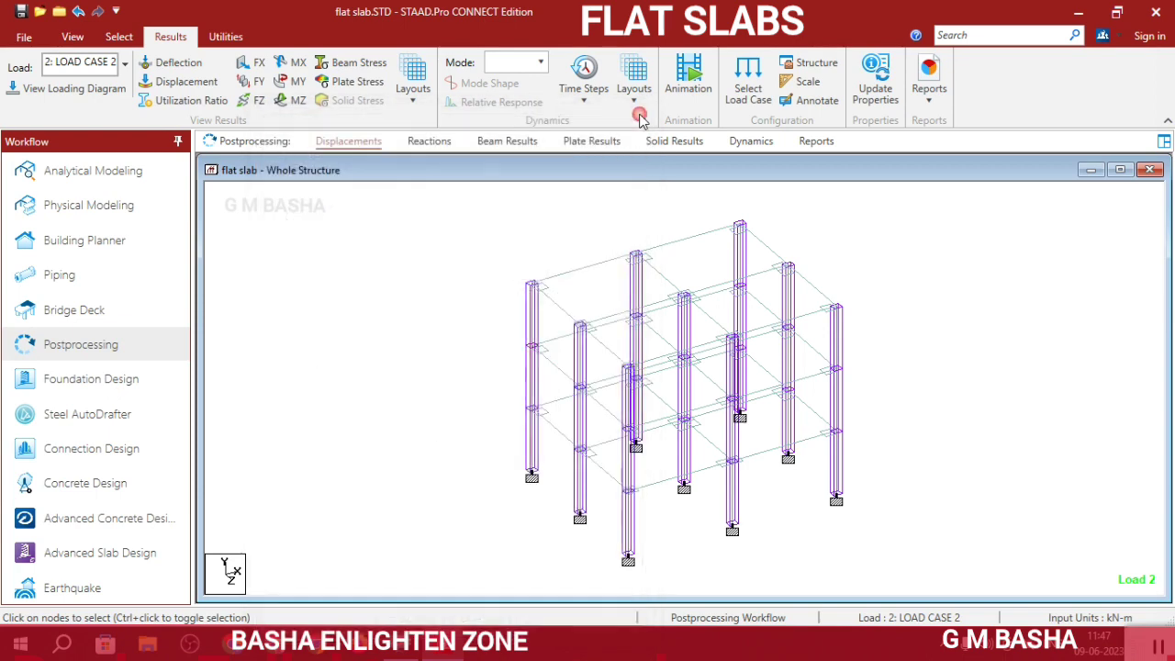
# Return to analytical modeling and inspect the flat slab building in a 3D rendered view from several angles, including the slab undersides
pyautogui.click(121, 172)
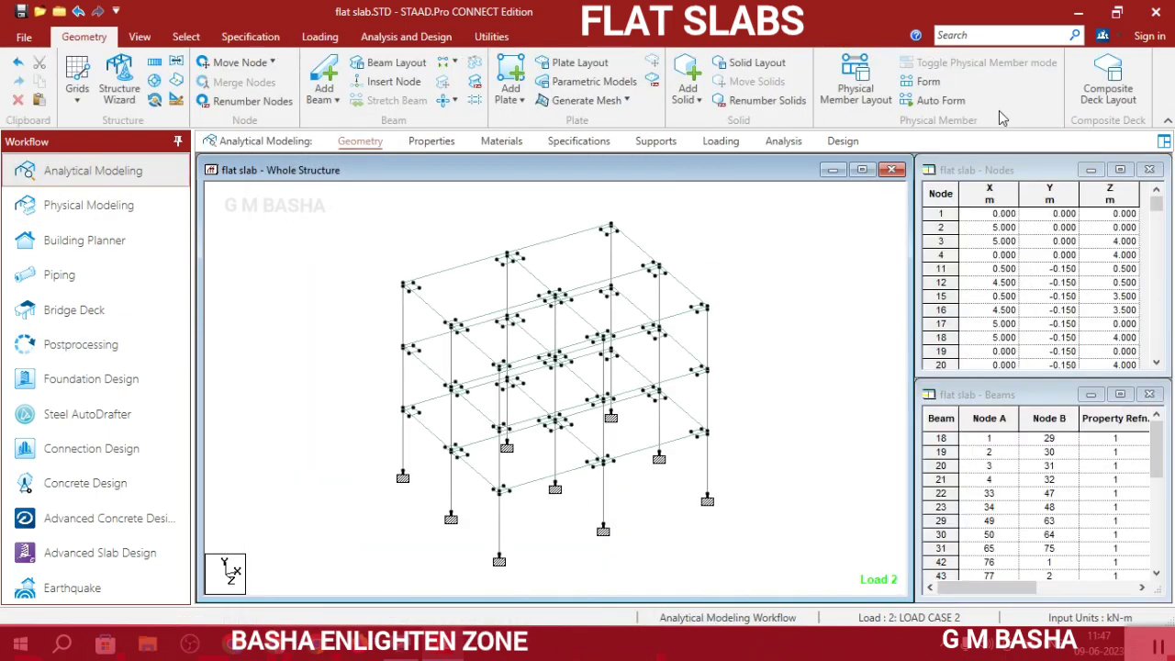
pyautogui.click(139, 37)
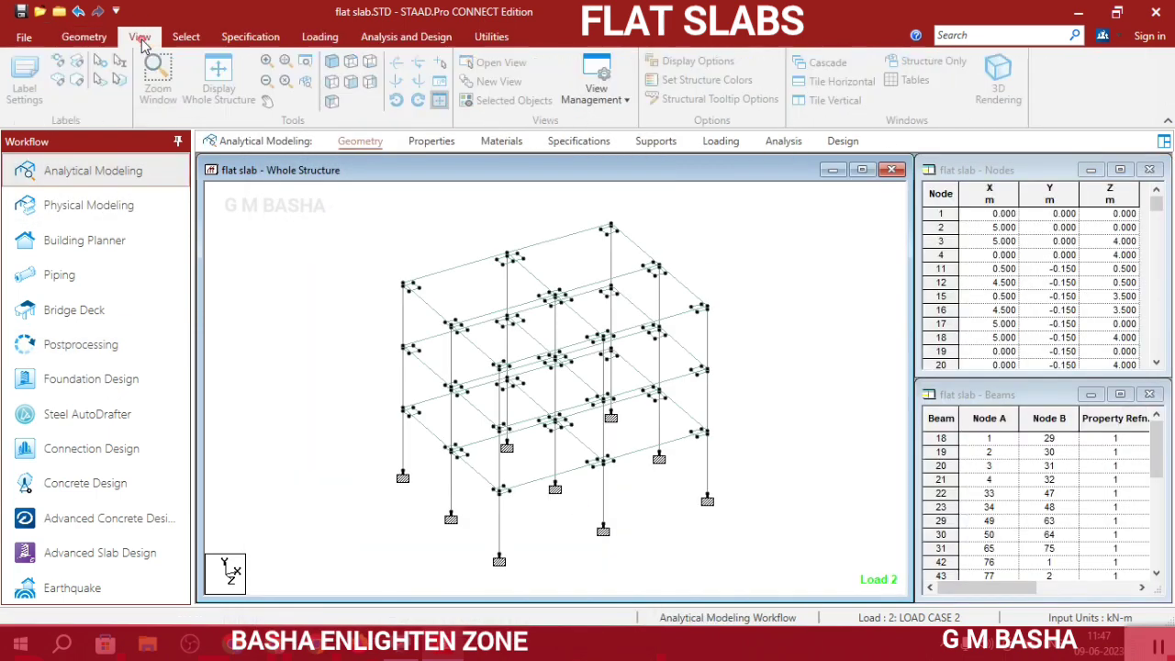
pyautogui.click(999, 78)
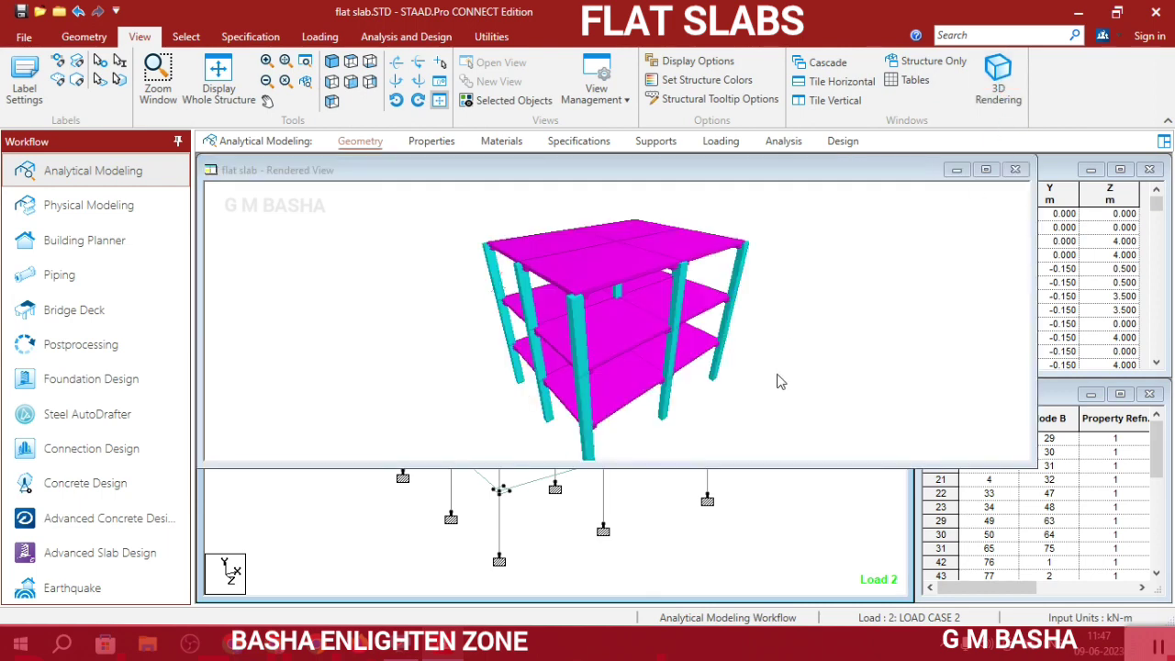
pyautogui.moveTo(776, 380); pyautogui.dragTo(581, 210)
pyautogui.moveTo(622, 454); pyautogui.dragTo(556, 421)
pyautogui.moveTo(667, 345); pyautogui.dragTo(597, 386)
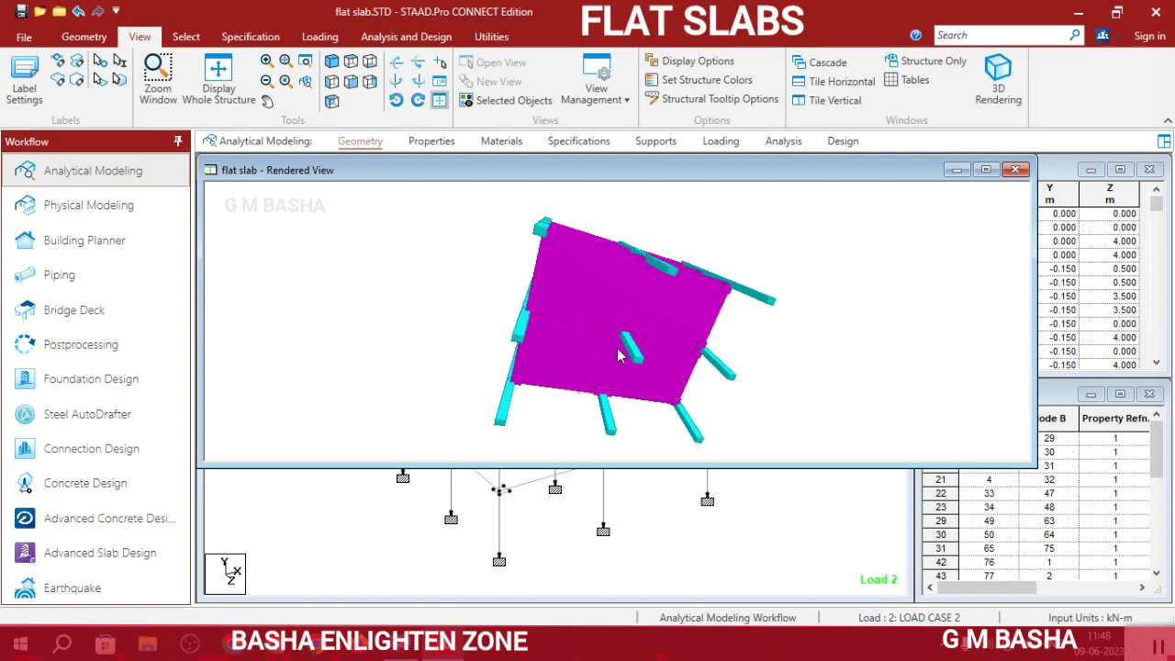
pyautogui.moveTo(619, 356); pyautogui.dragTo(647, 495)
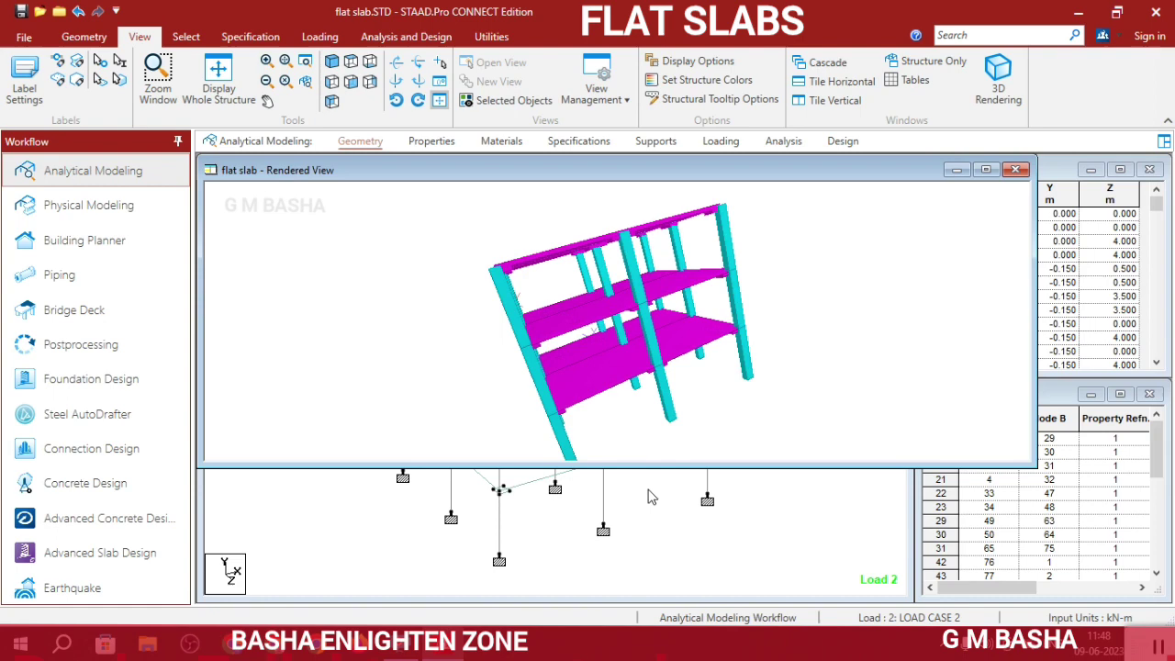
pyautogui.click(1015, 169)
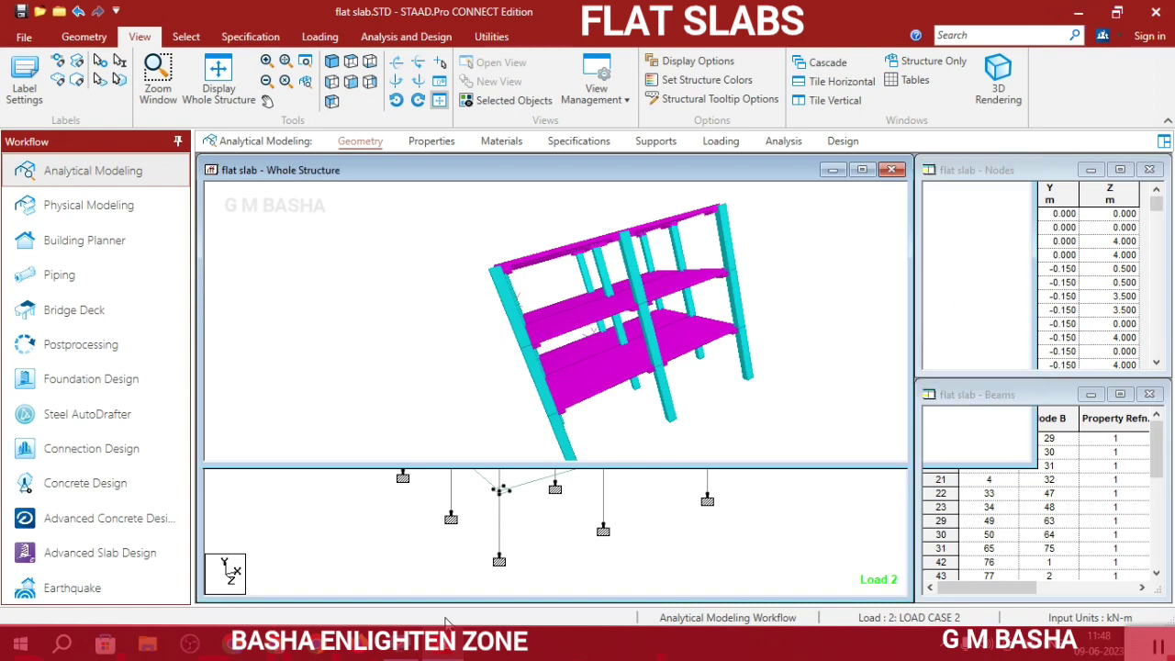